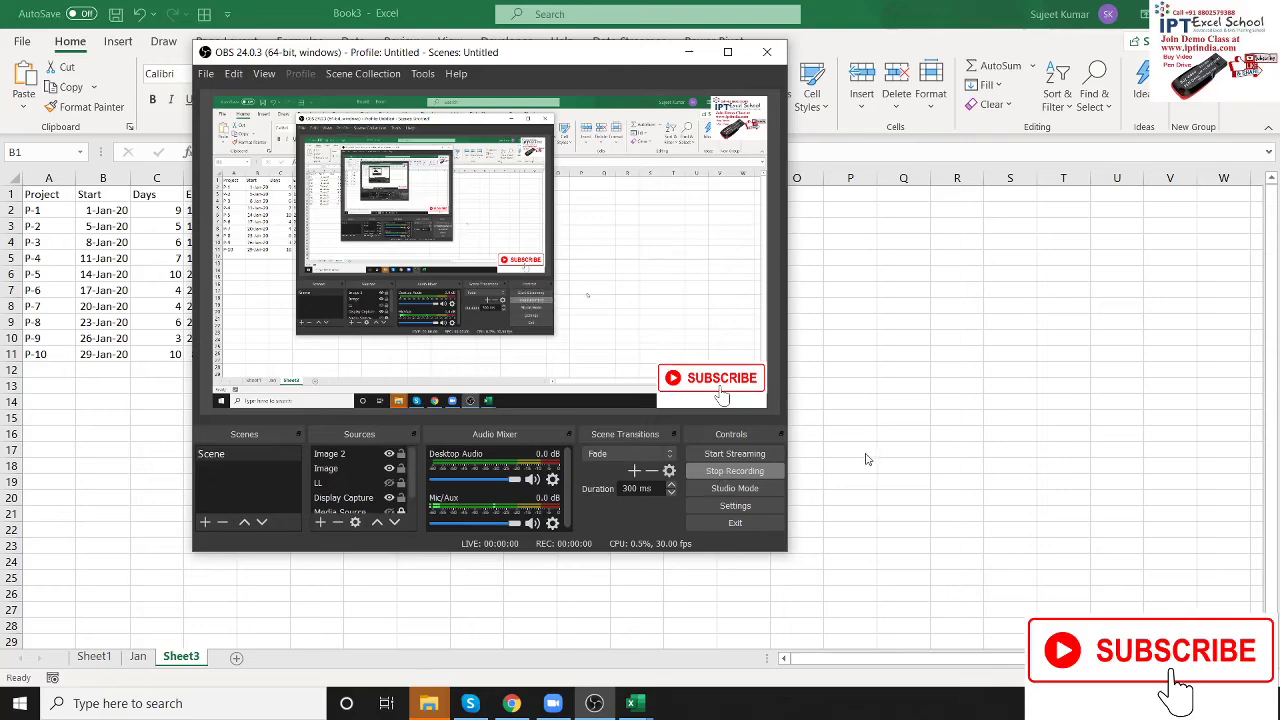
# Clear the OBS window away and bring Excel's Book3 workbook, Sheet3, to the front
pyautogui.press('super+d')
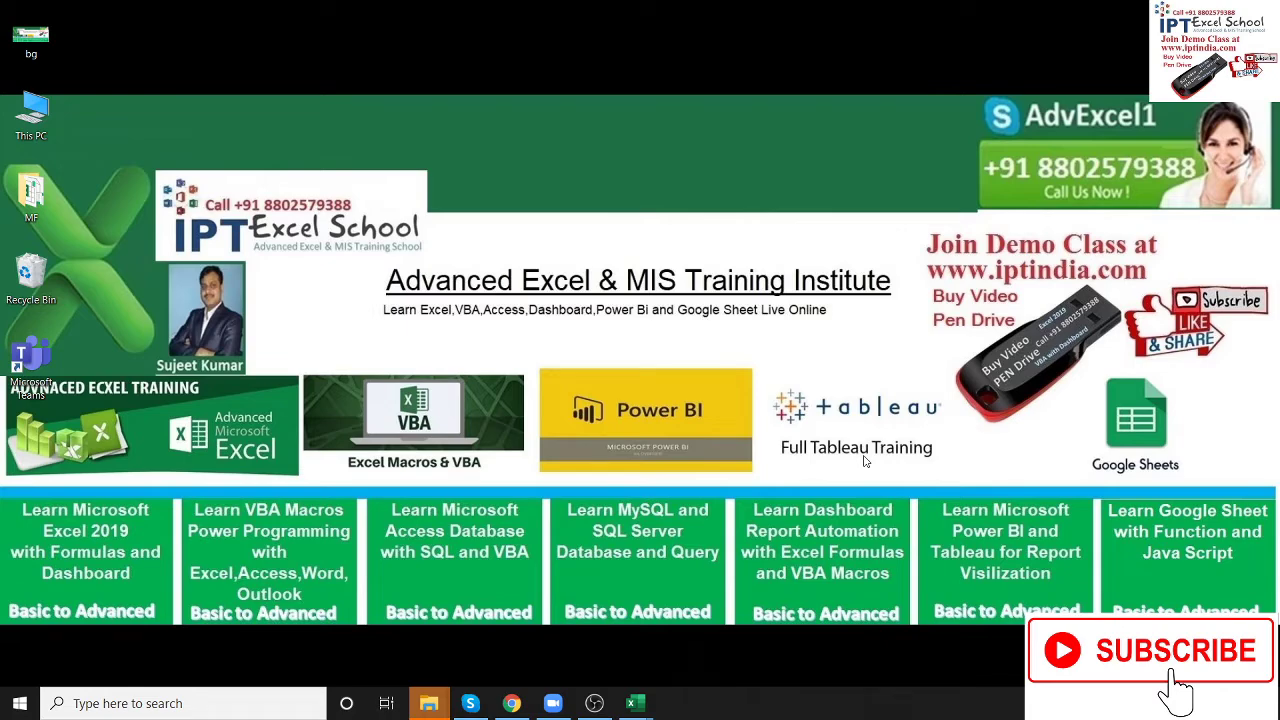
pyautogui.hotkey('alt', 'Tab')
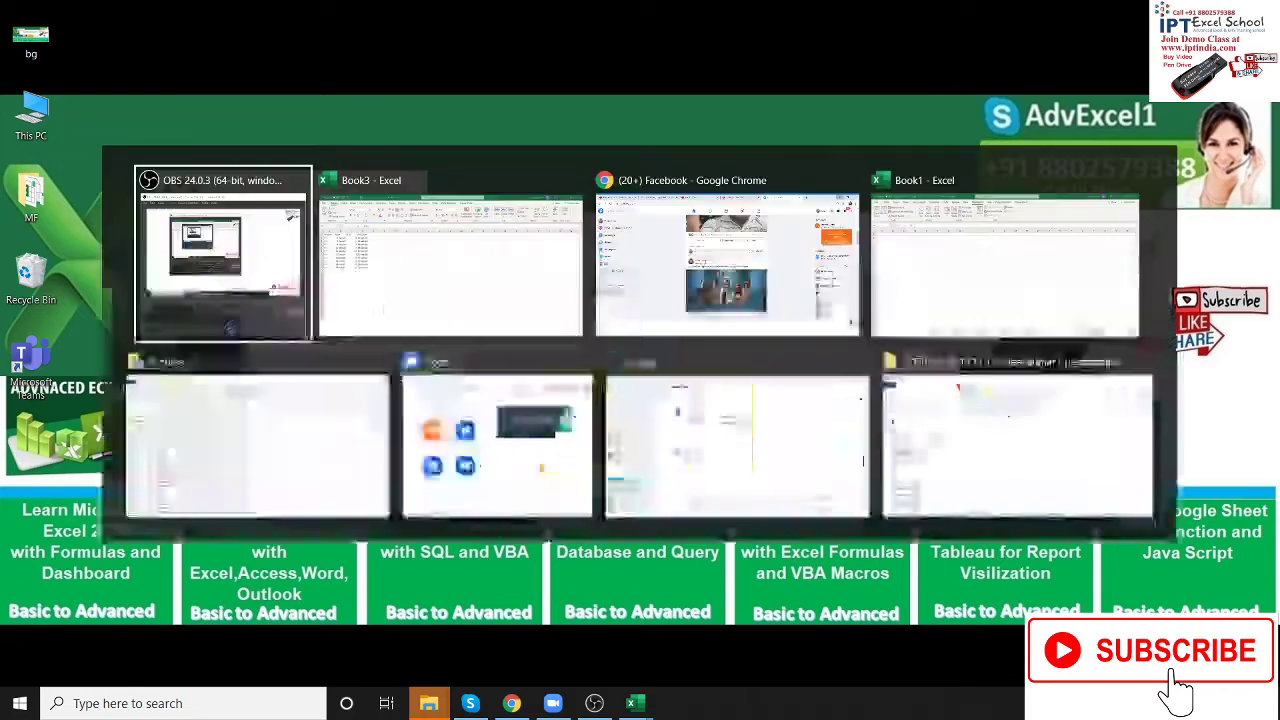
pyautogui.click(646, 710)
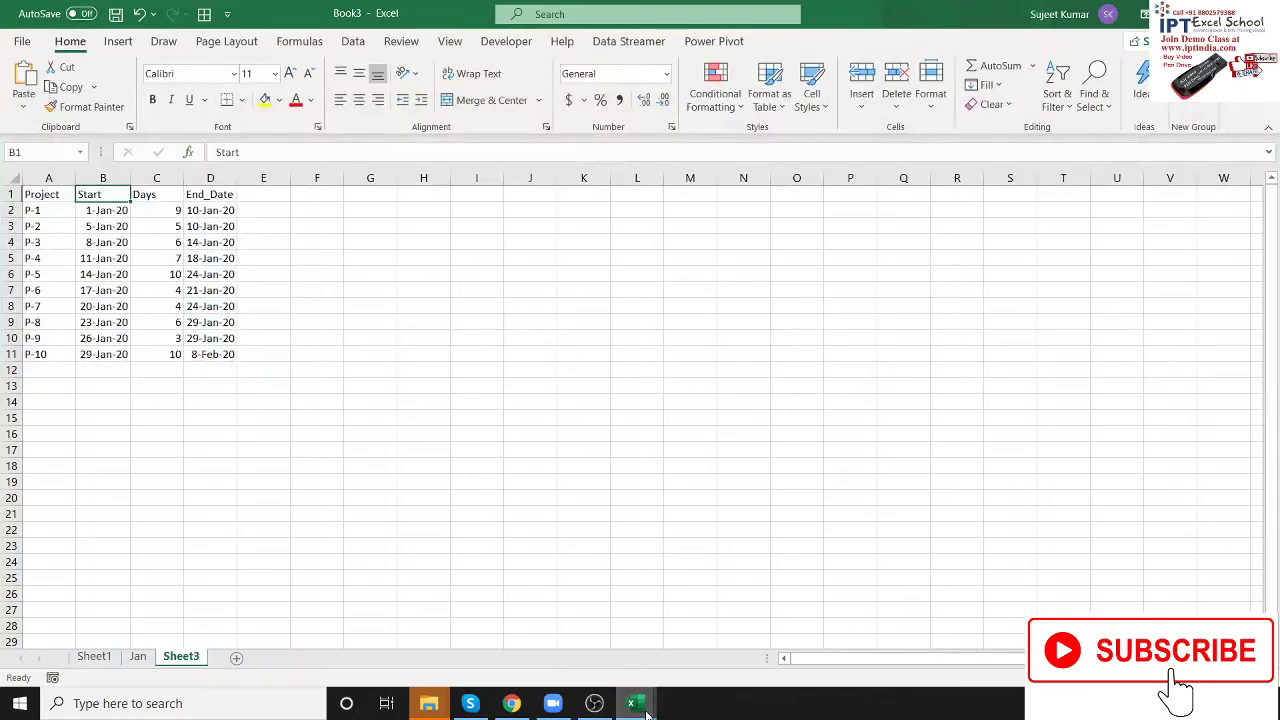
pyautogui.click(141, 656)
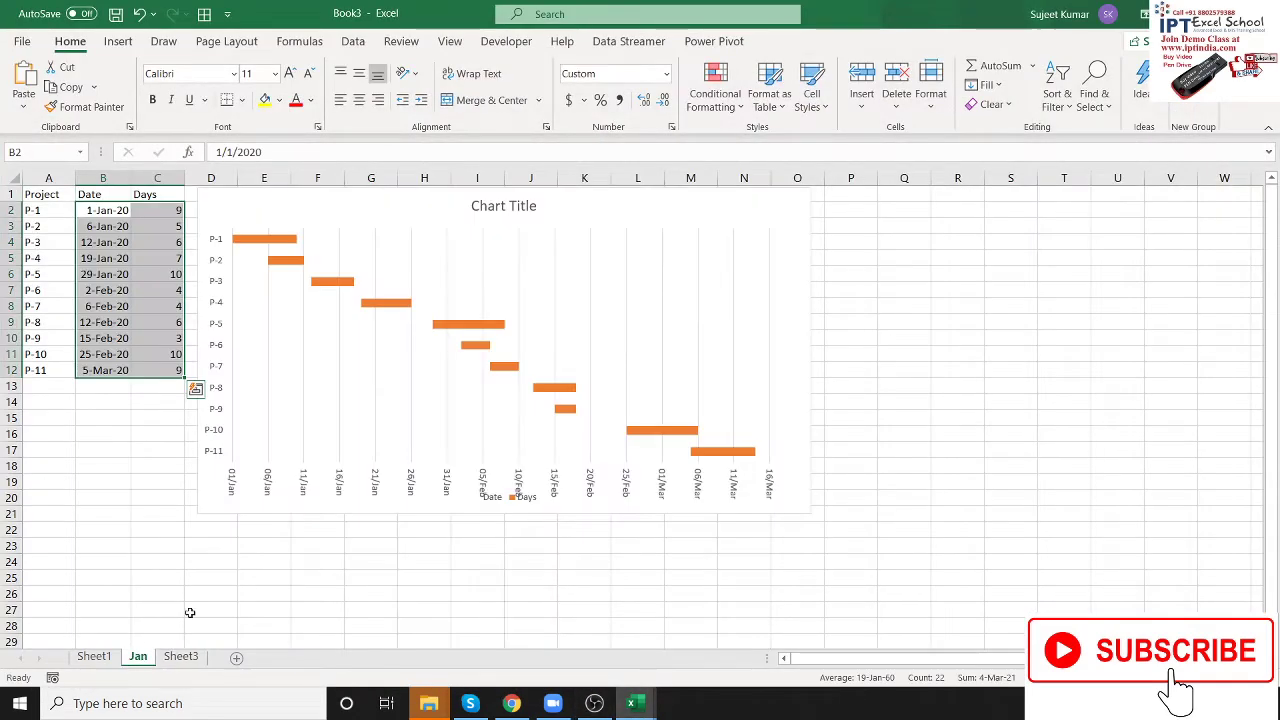
pyautogui.click(222, 203)
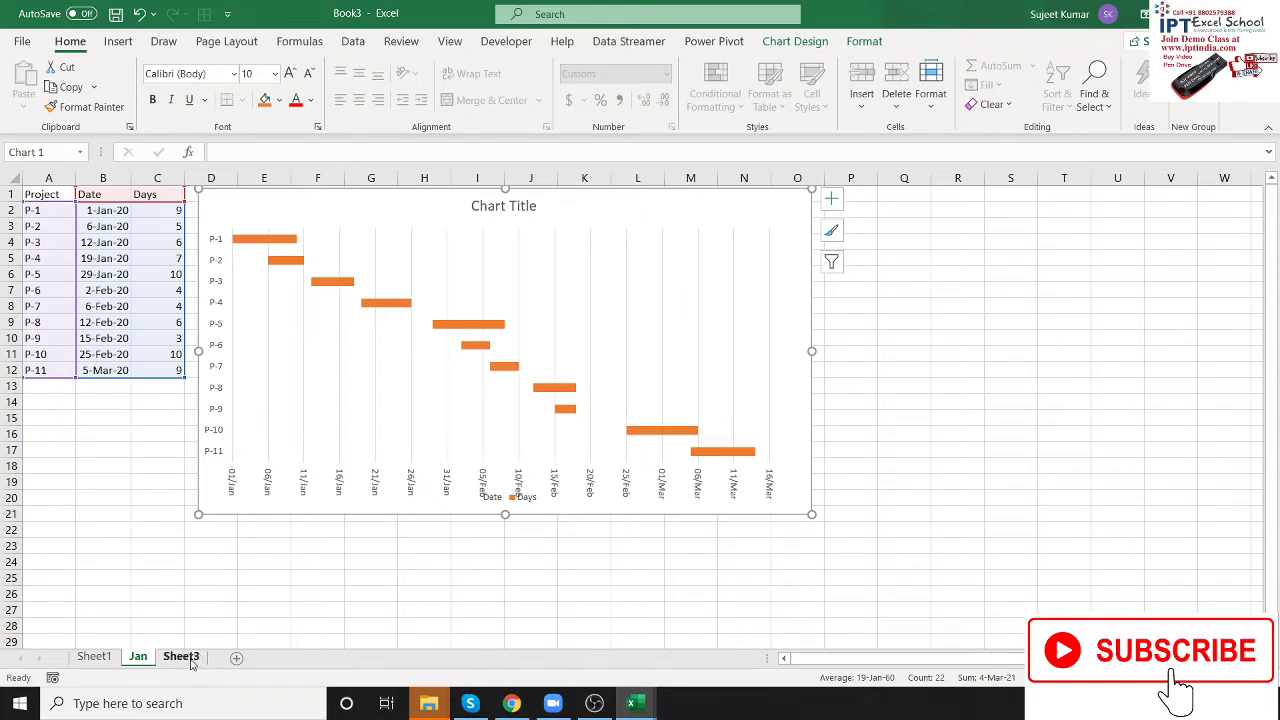
pyautogui.click(192, 664)
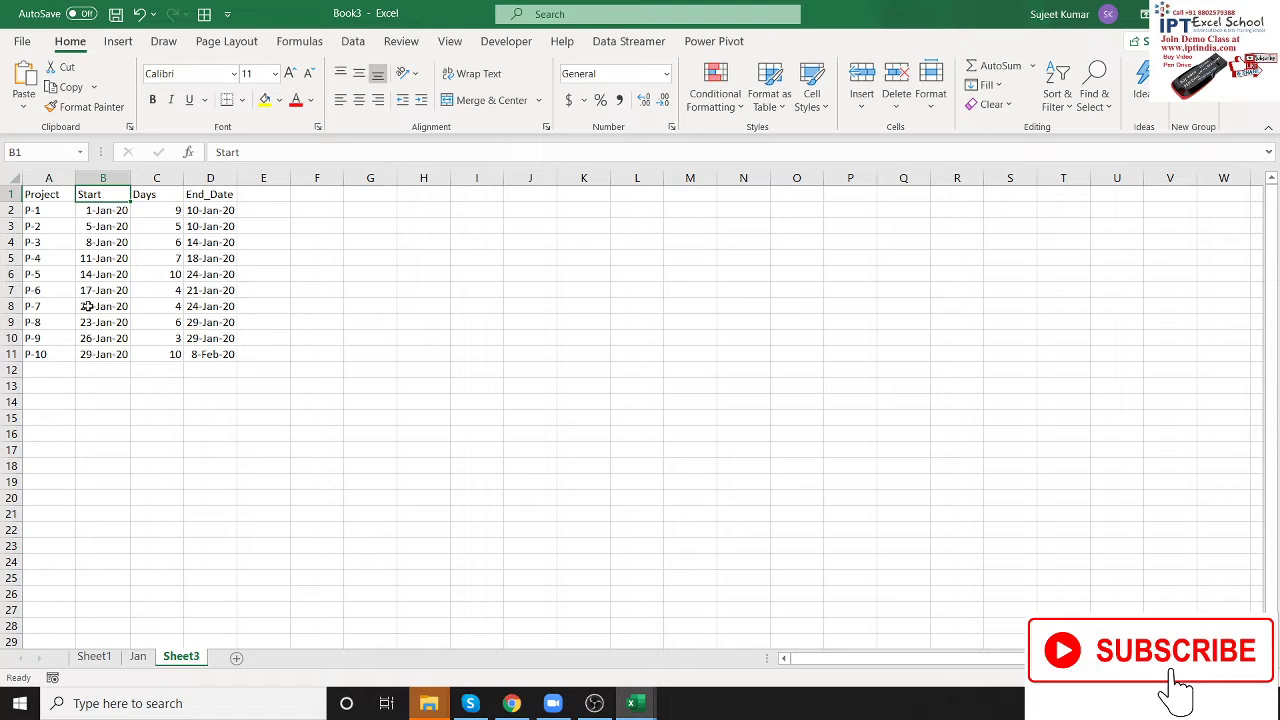
# Review the Project, Start, Days and End_Date columns, then select E1 for the first header
pyautogui.moveTo(50, 196); pyautogui.dragTo(46, 391)
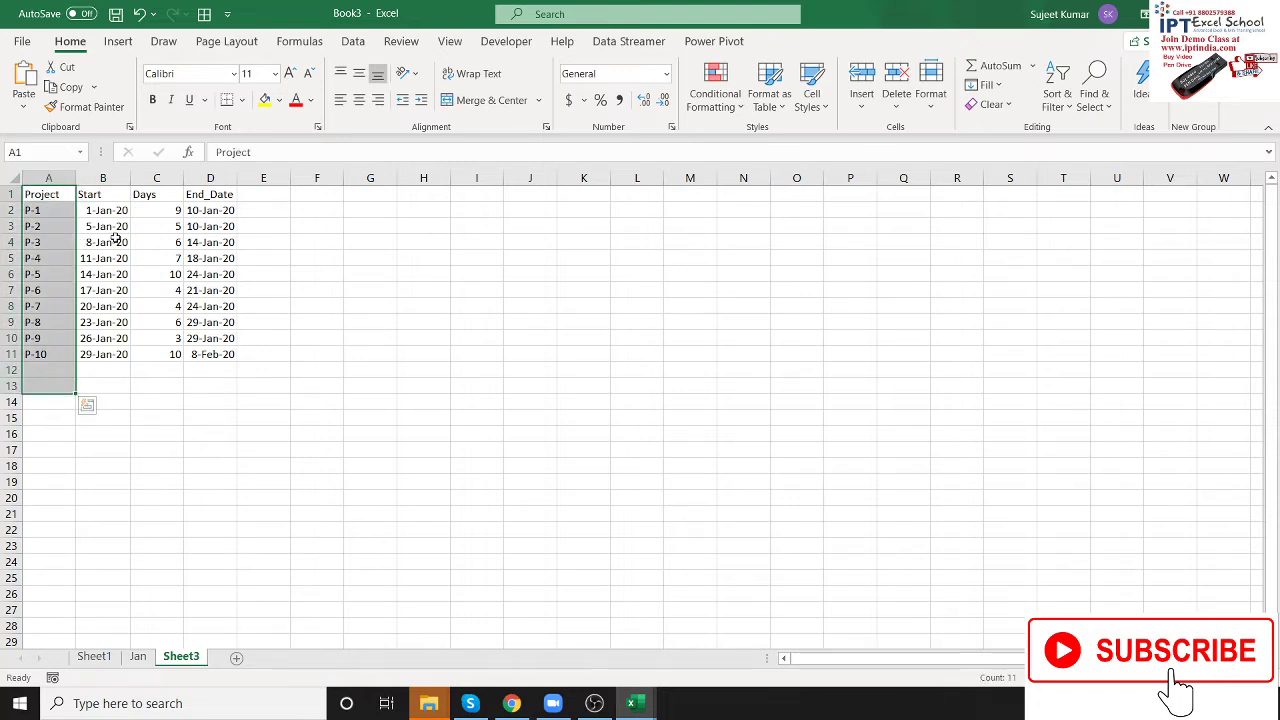
pyautogui.moveTo(102, 210); pyautogui.dragTo(102, 354)
pyautogui.moveTo(210, 210); pyautogui.dragTo(172, 366)
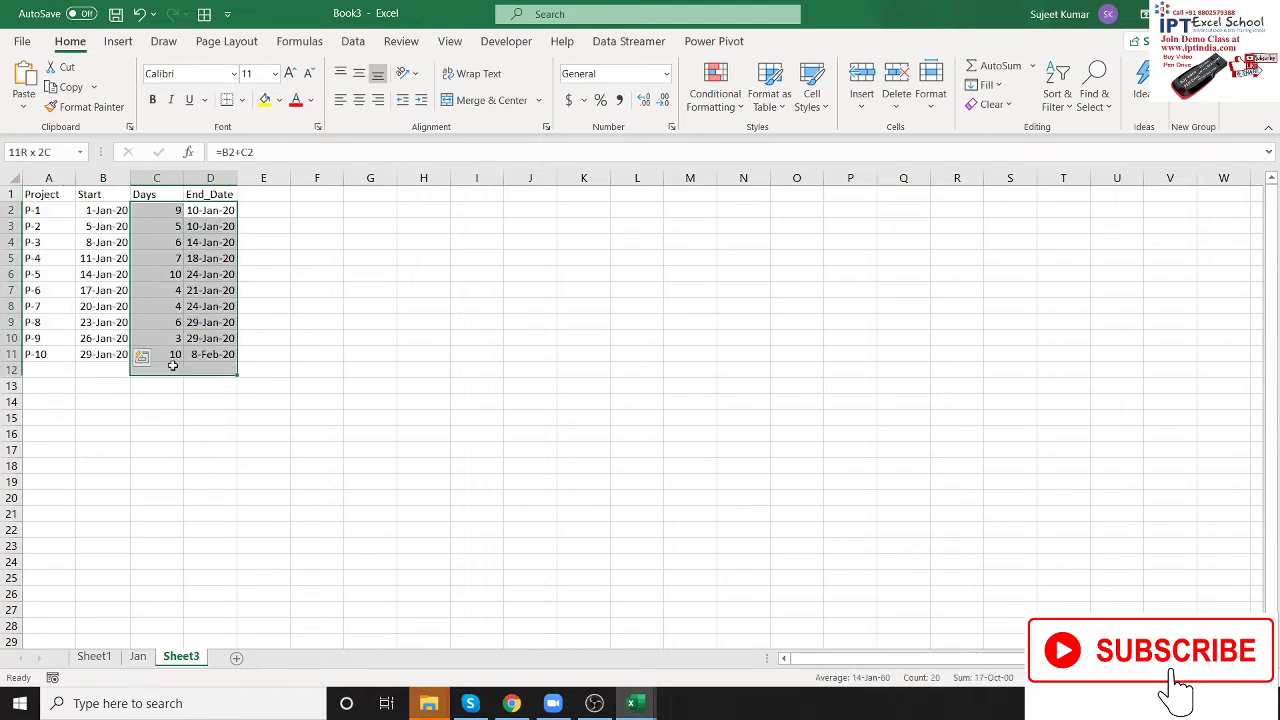
pyautogui.click(212, 210)
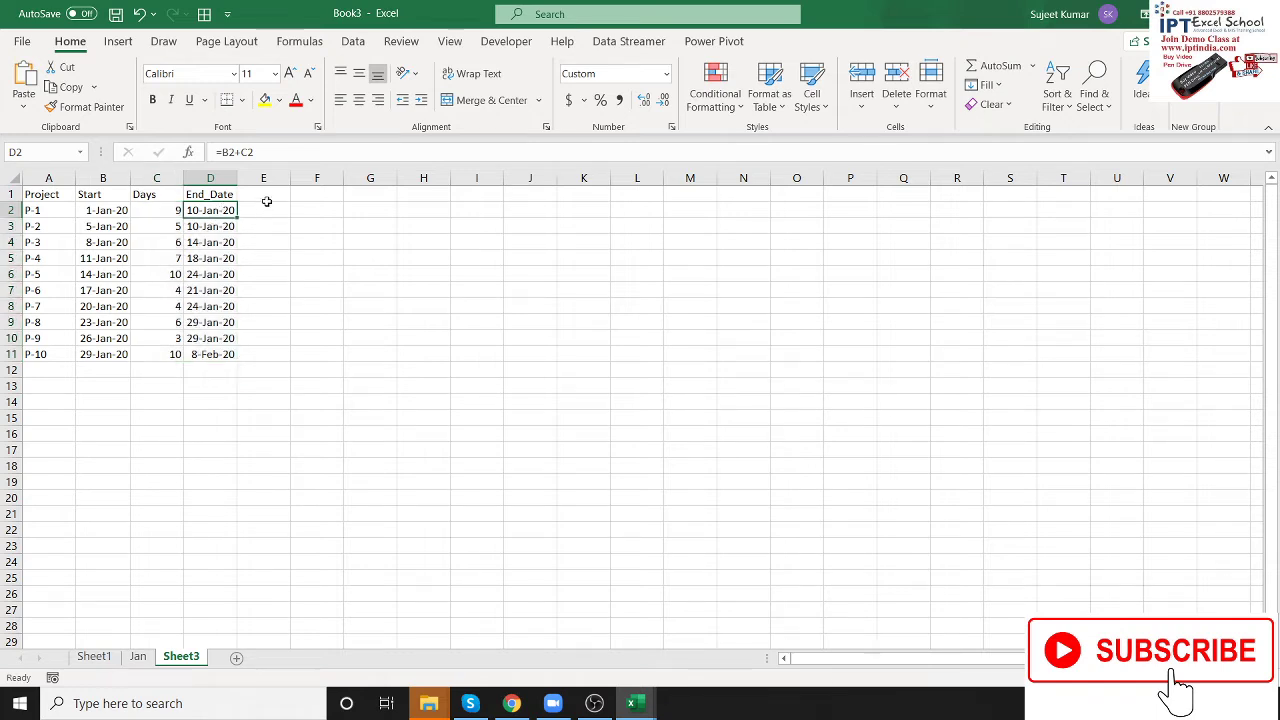
pyautogui.click(265, 197)
pyautogui.click(148, 214)
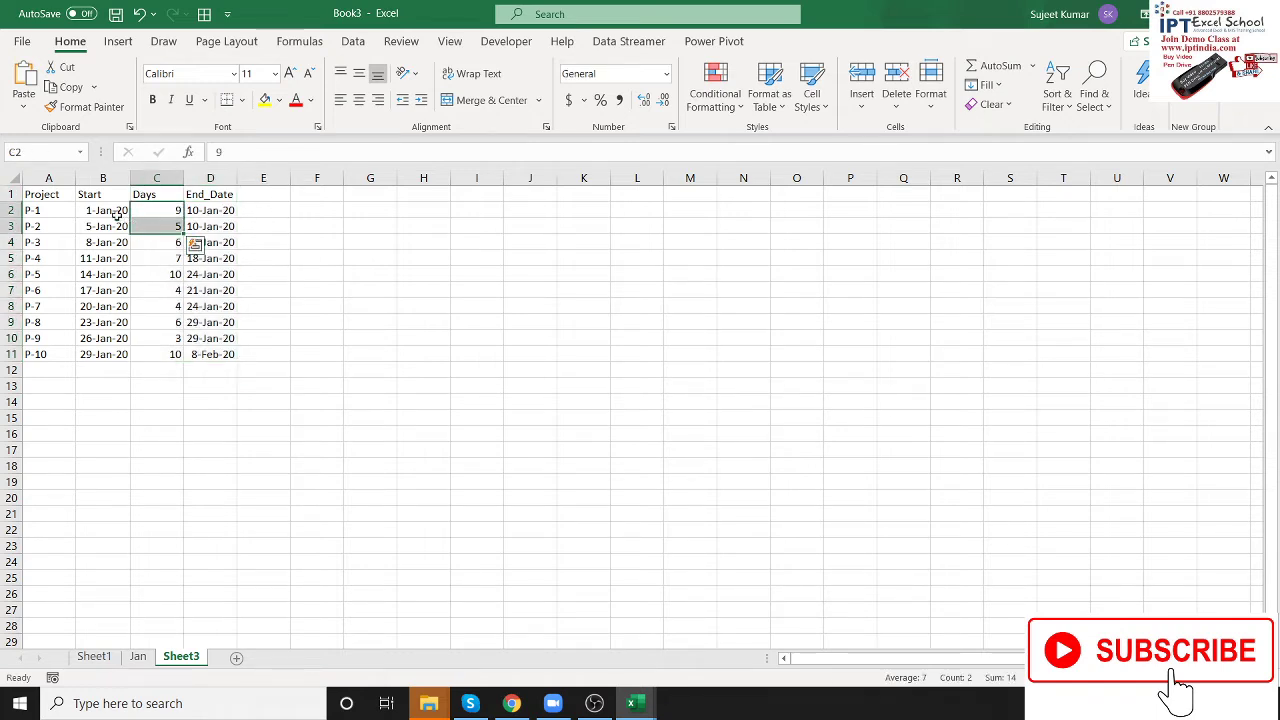
pyautogui.moveTo(110, 212); pyautogui.dragTo(102, 354)
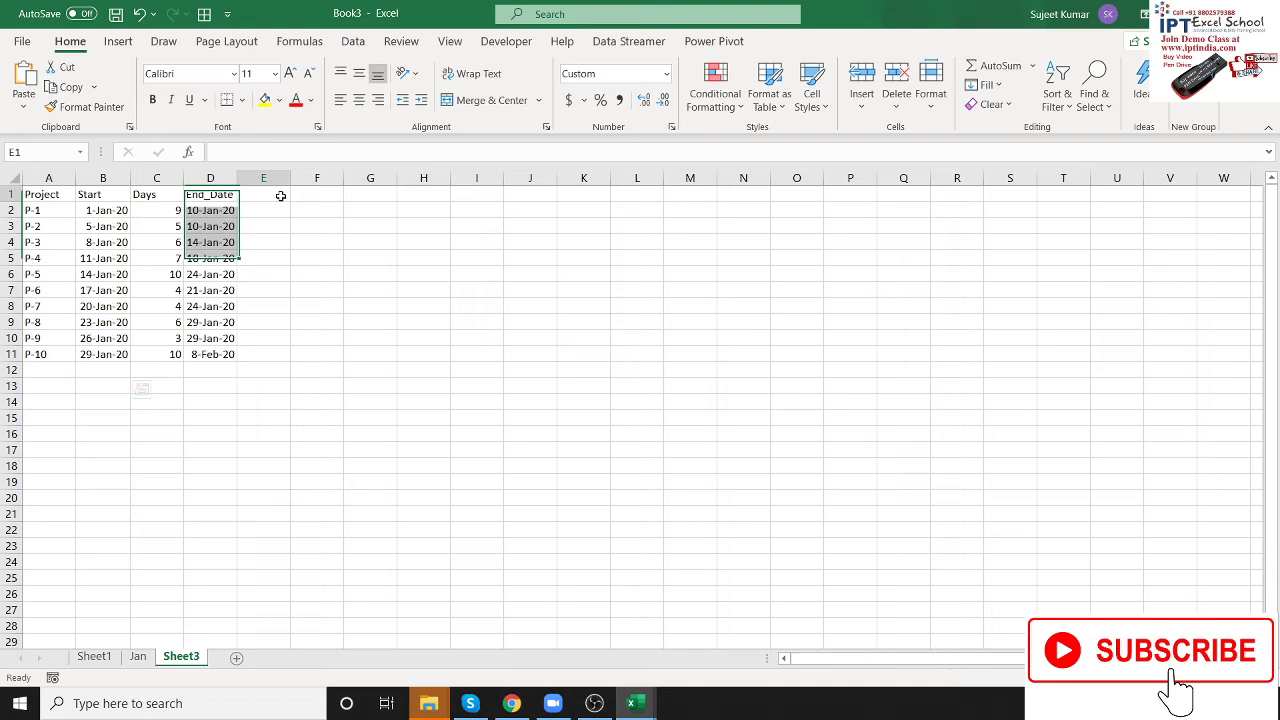
pyautogui.moveTo(281, 196); pyautogui.dragTo(474, 206)
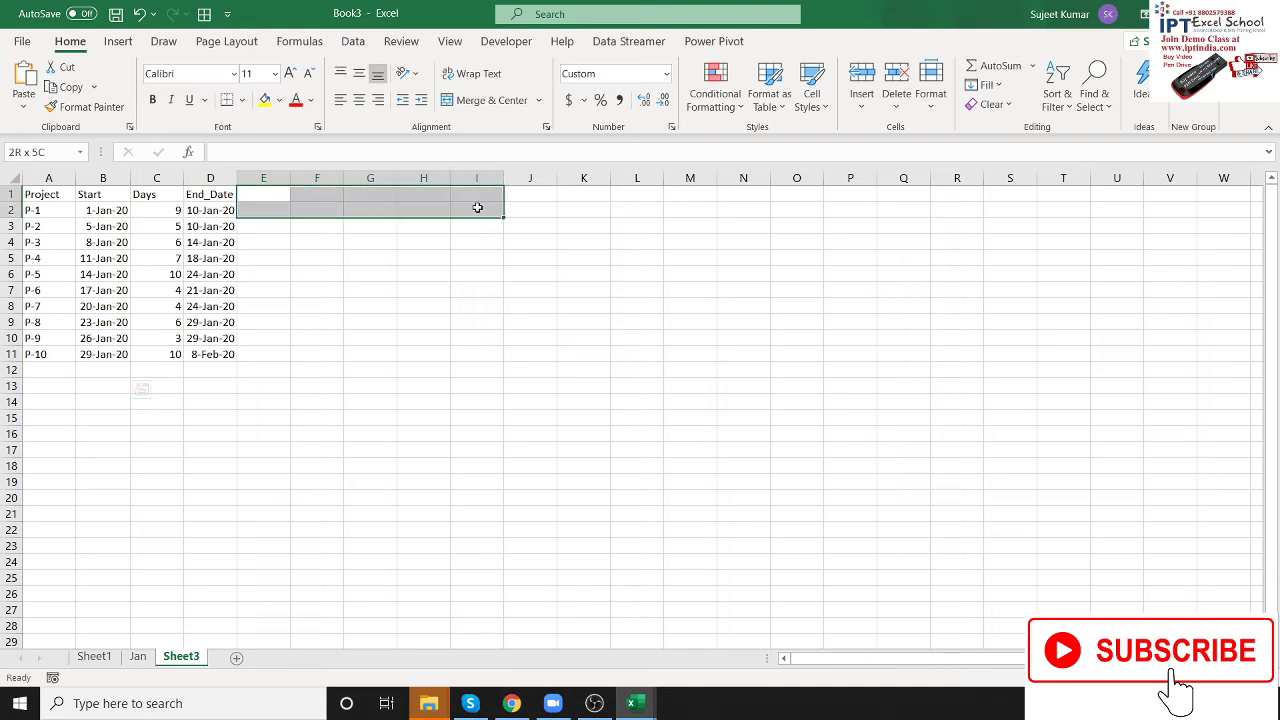
pyautogui.click(263, 194)
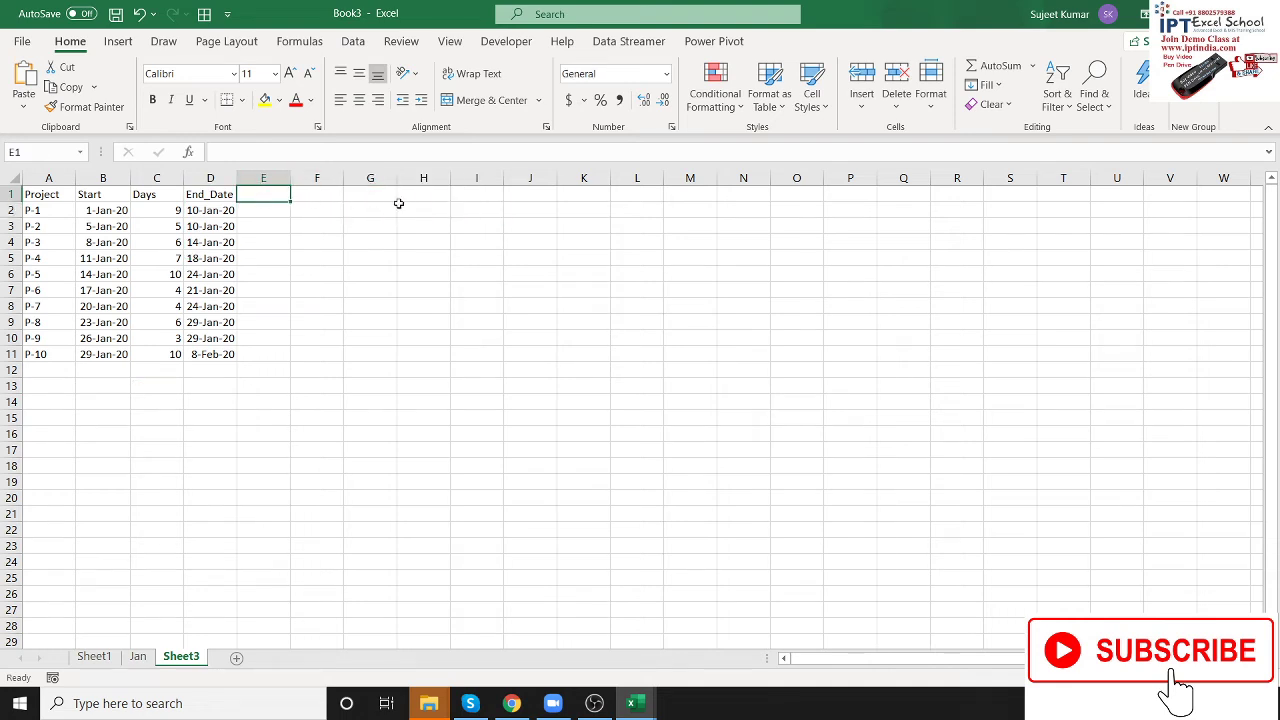
# Enter =MIN(B2:B11) in E1 so it shows the earliest start date, 1-Jan-20
pyautogui.write('=mi')
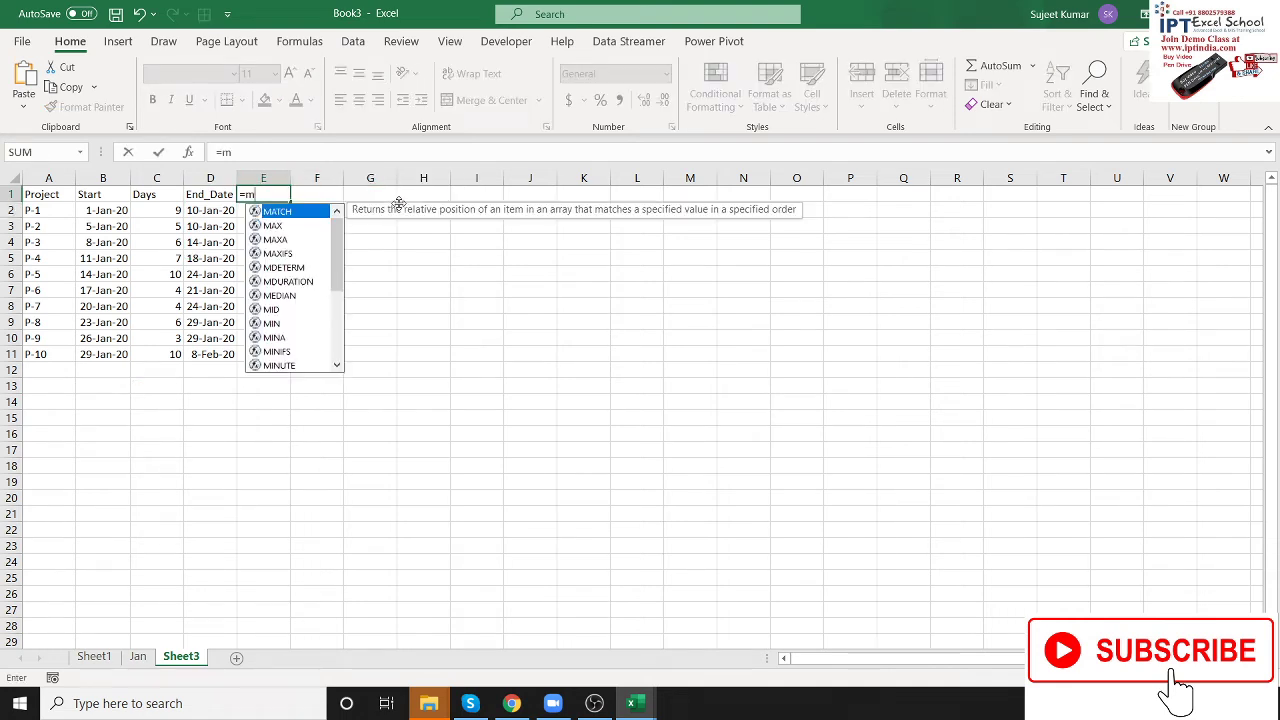
pyautogui.write('n')
pyautogui.press('Tab')
pyautogui.press('Left')
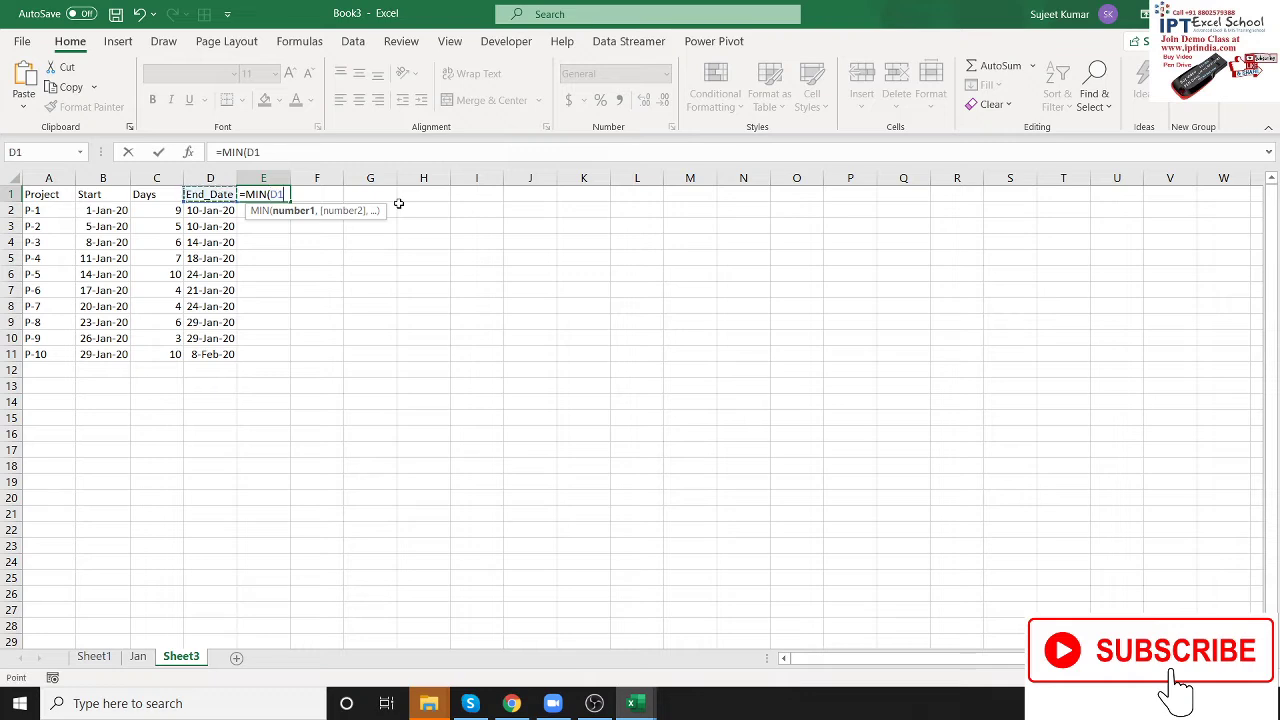
pyautogui.press('Left')
pyautogui.press('Down')
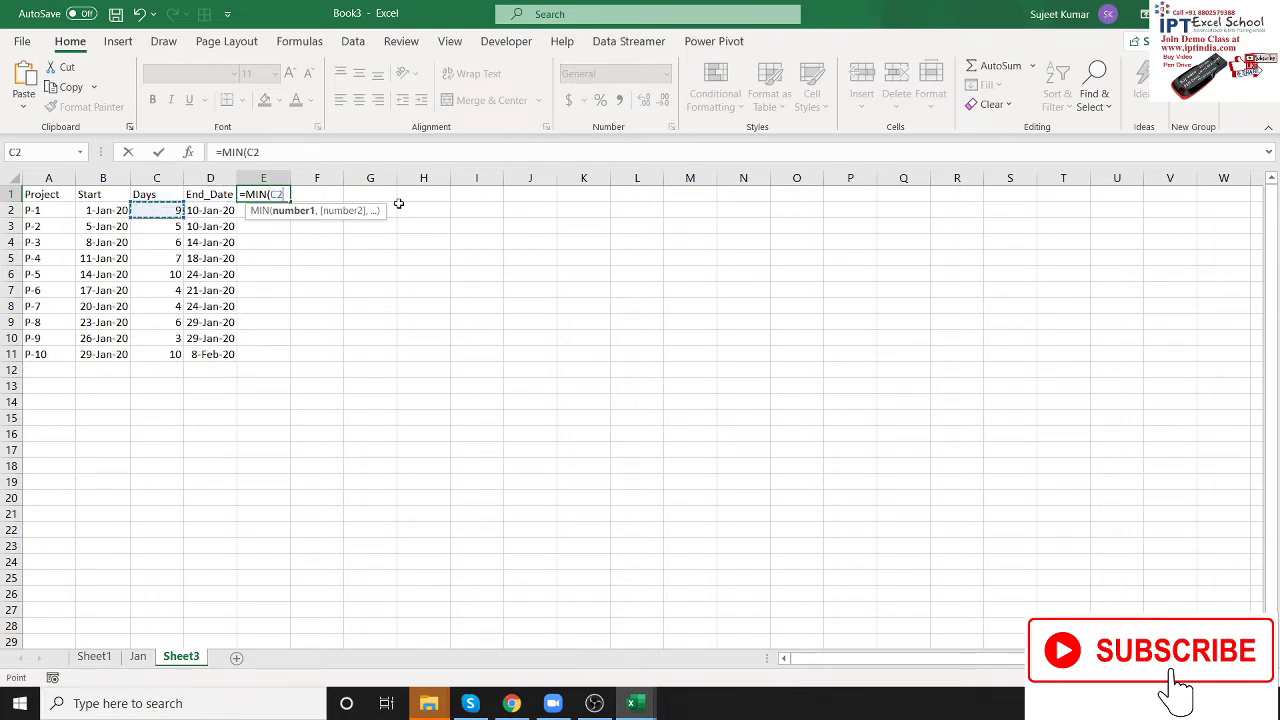
pyautogui.press('Left')
pyautogui.hotkey('ctrl', 'shift', 'Down')
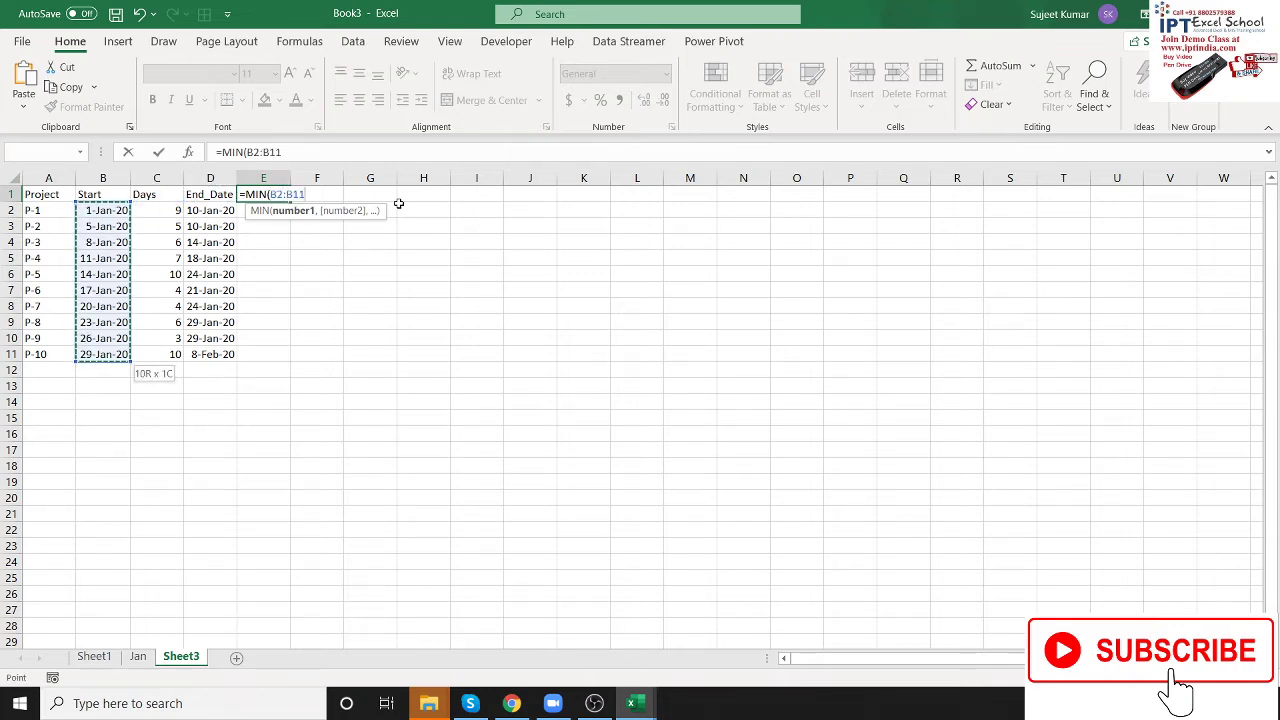
pyautogui.write(')')
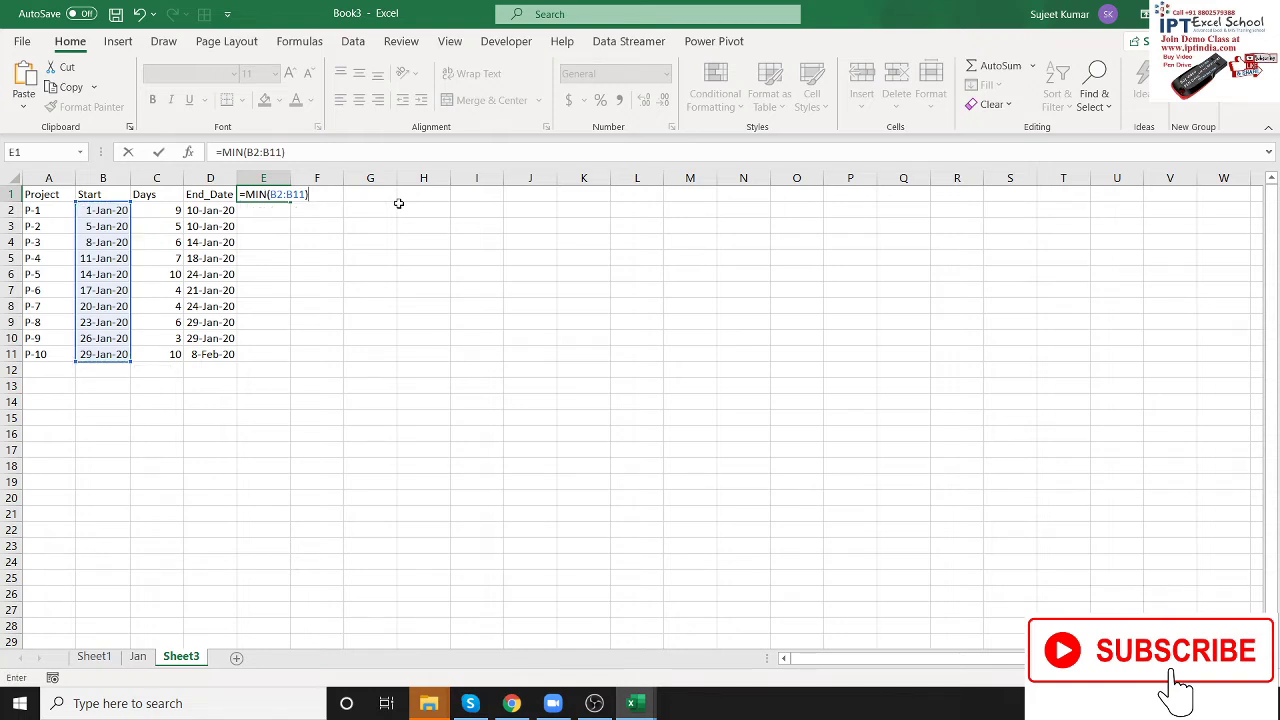
pyautogui.press('Return')
pyautogui.press('Up')
pyautogui.press('Right')
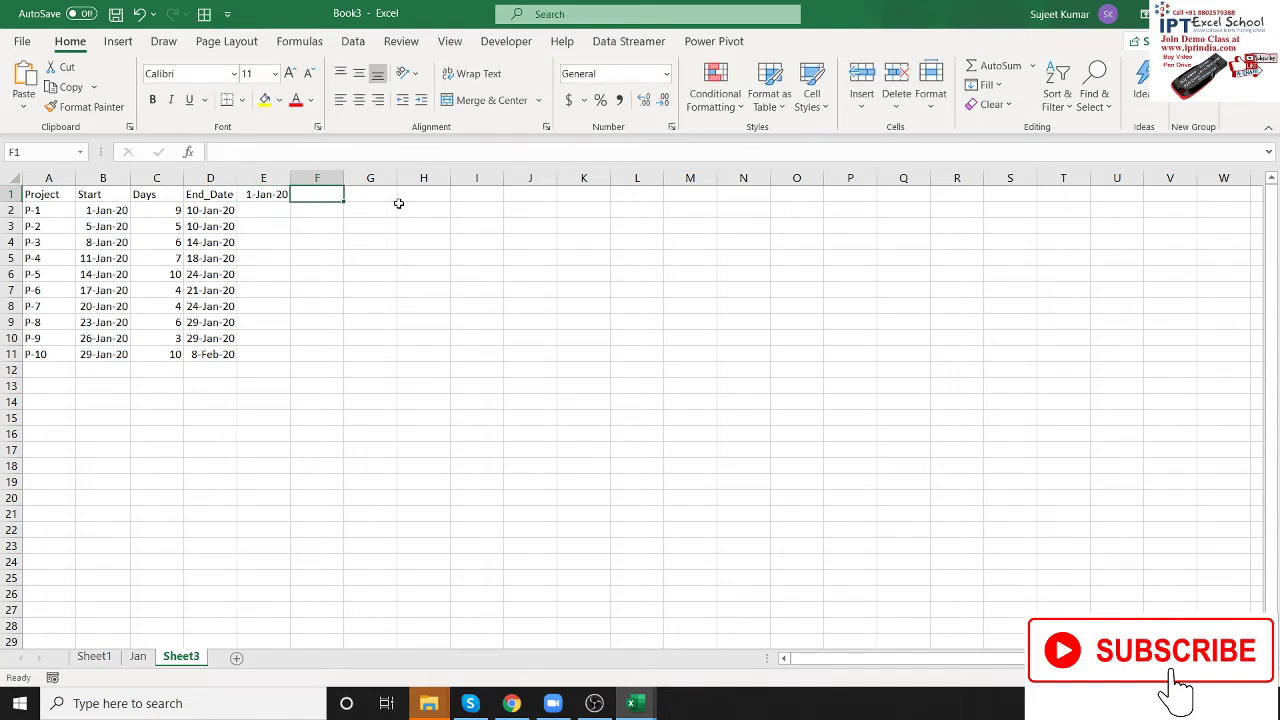
# Enter =IF(E1+1>MAX(D2:D11),"",E1+1) in F1 and format it as a date showing 2-Jan-20
pyautogui.write('=IF(')
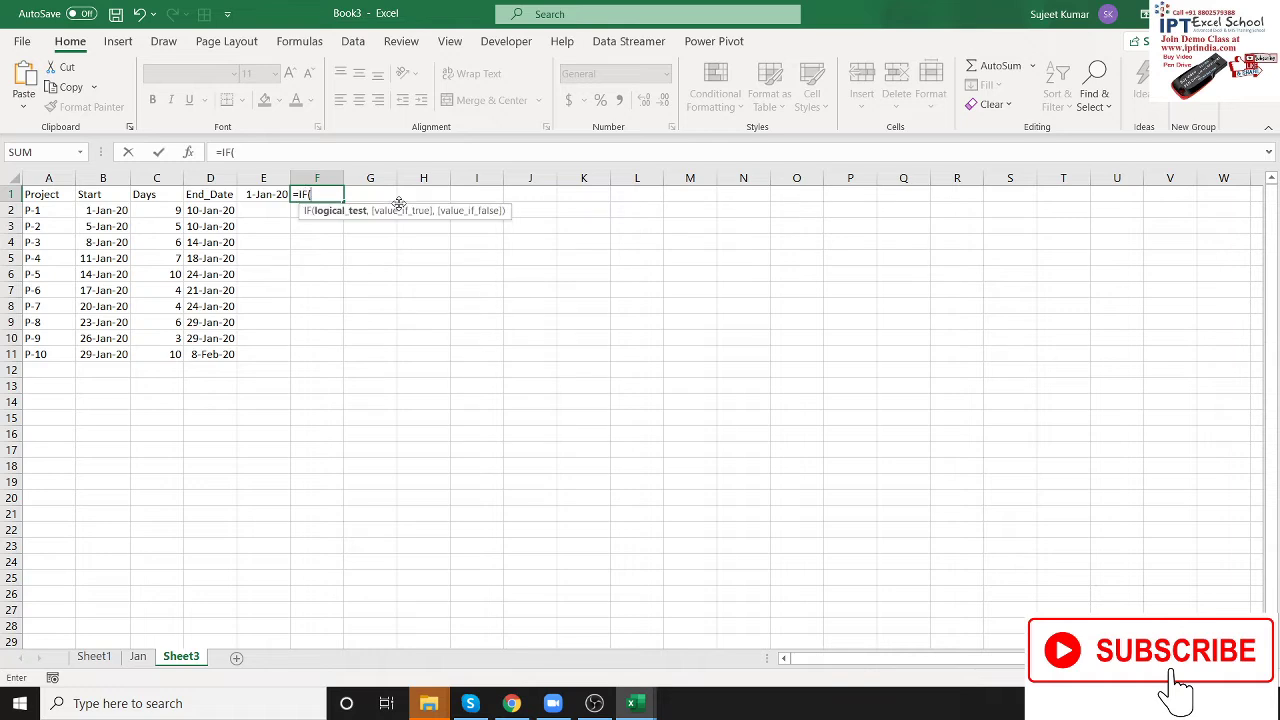
pyautogui.press('Left')
pyautogui.write('+1')
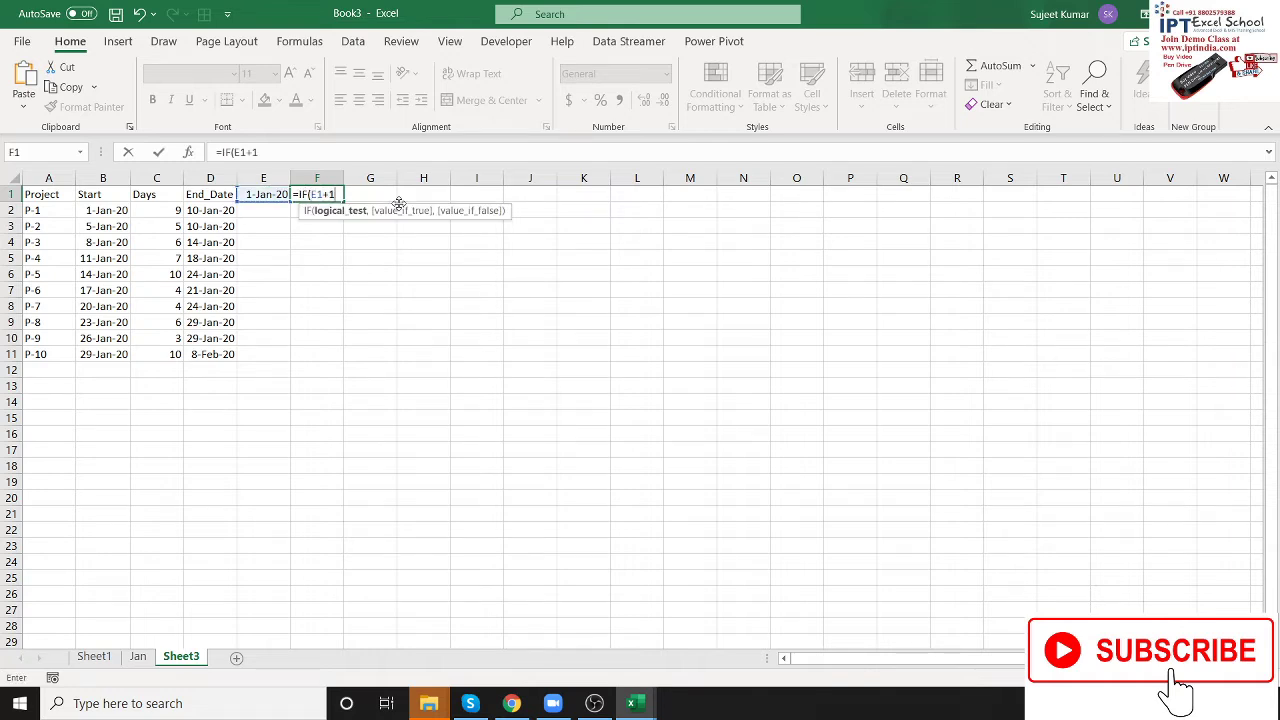
pyautogui.write('>')
pyautogui.write('max')
pyautogui.press('Tab')
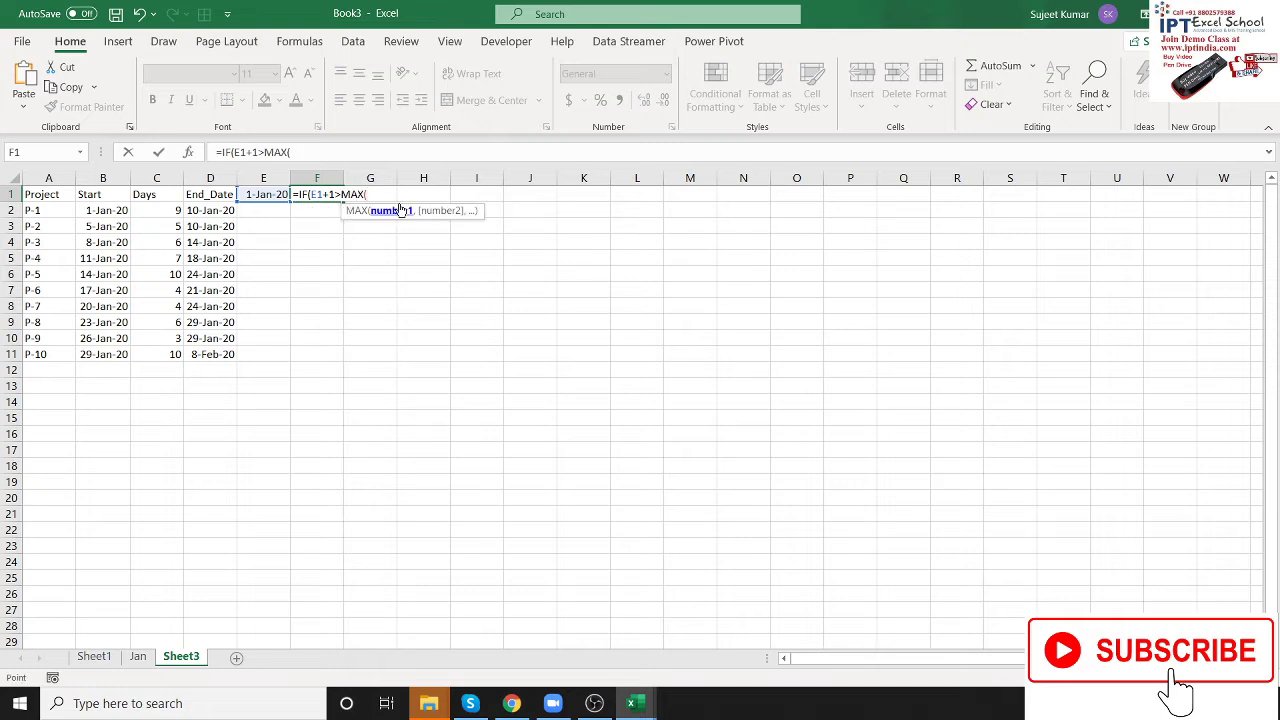
pyautogui.press('Left')
pyautogui.press('Left')
pyautogui.press('Down')
pyautogui.hotkey('ctrl', 'shift', 'Down')
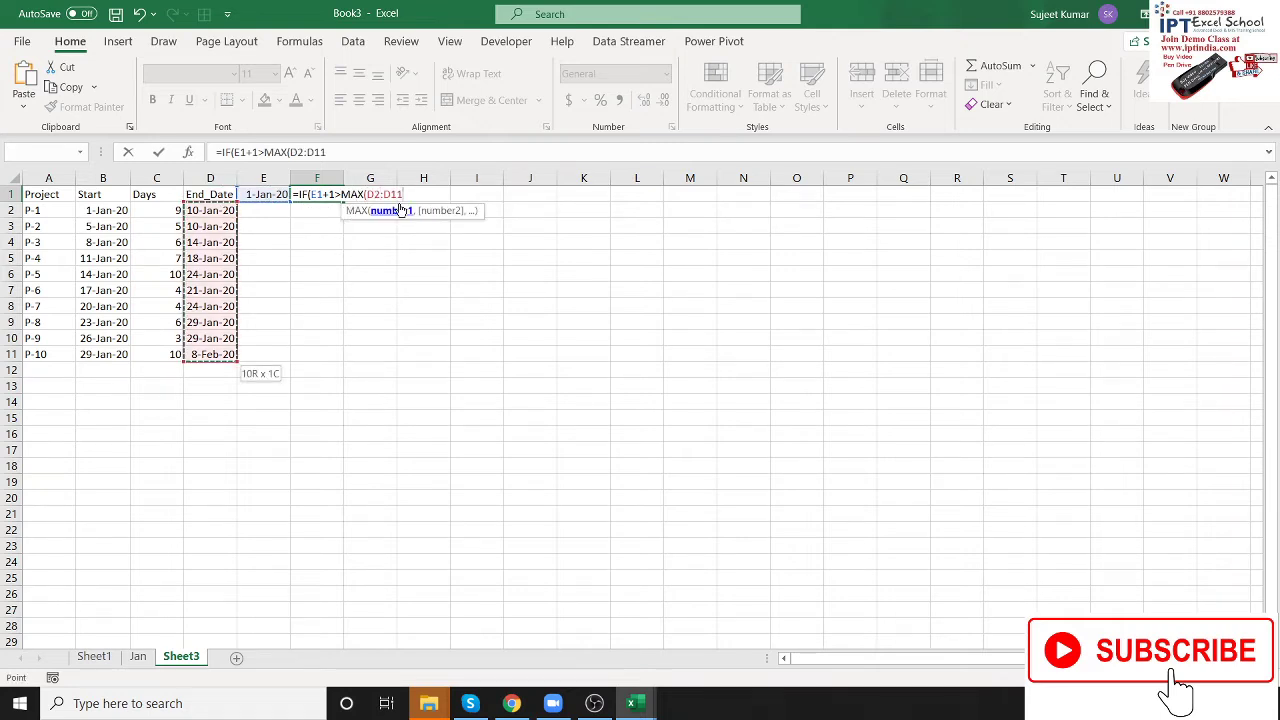
pyautogui.write(')')
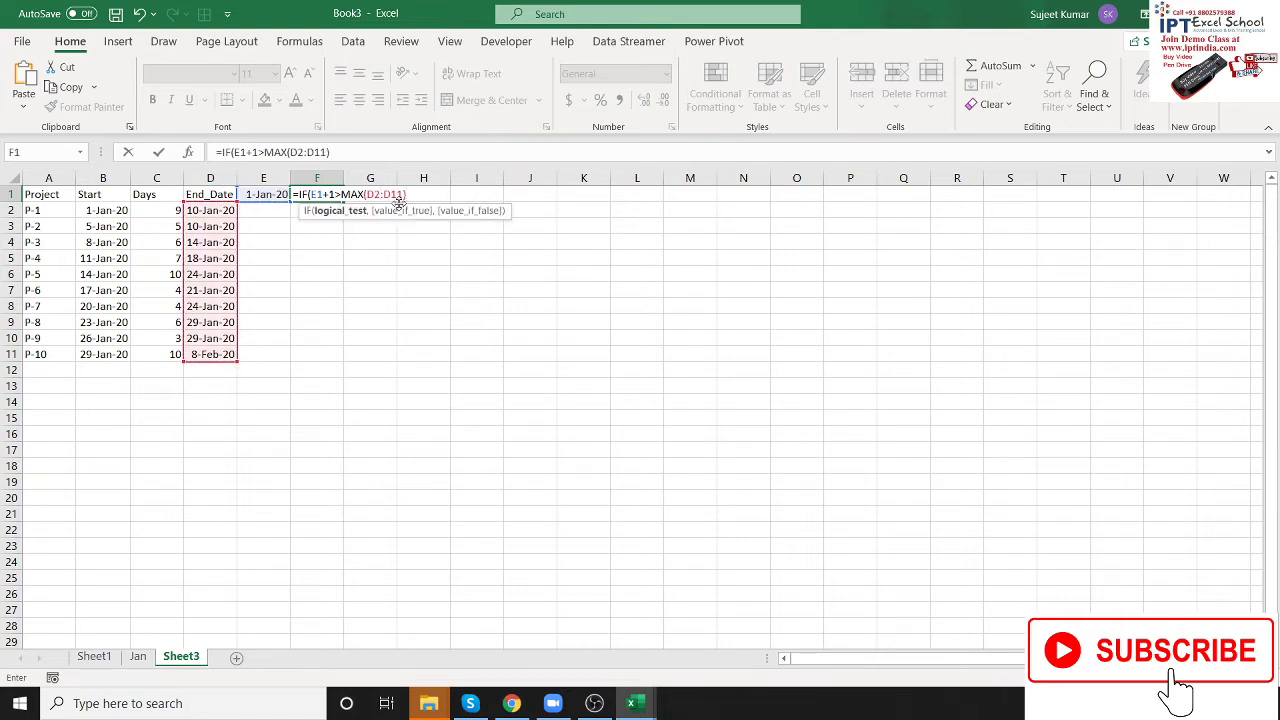
pyautogui.write(',""')
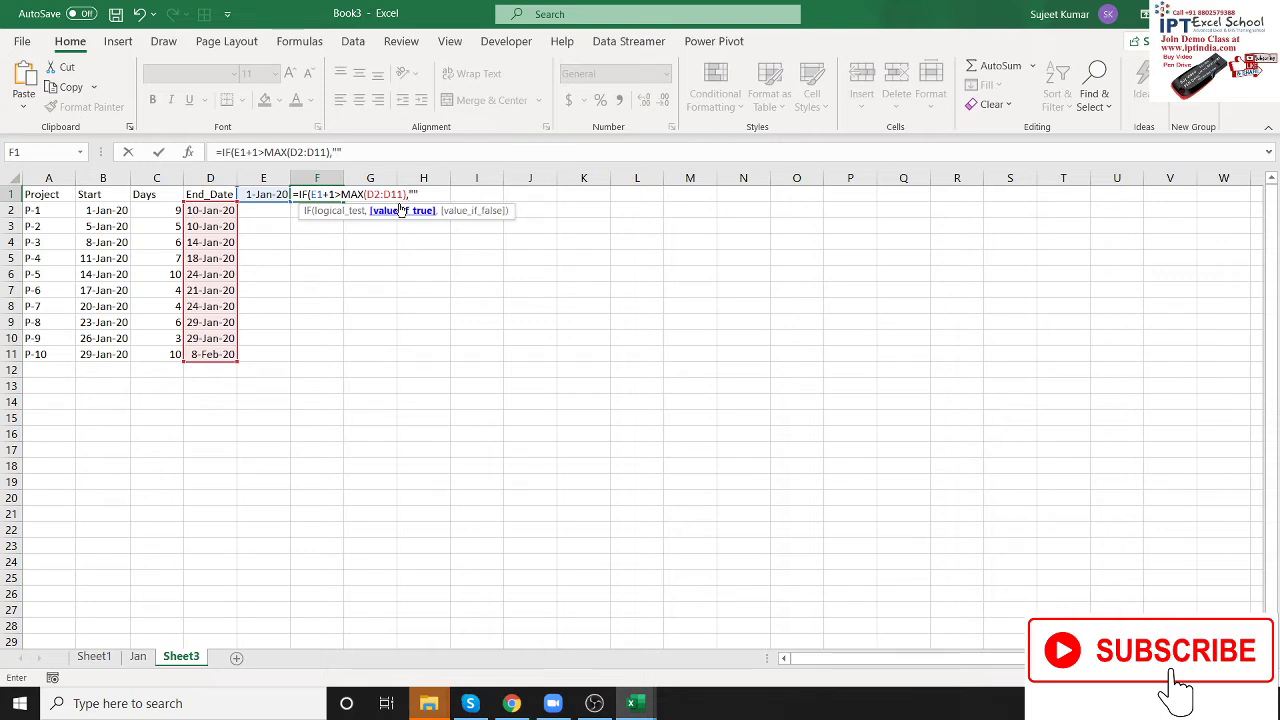
pyautogui.write(',')
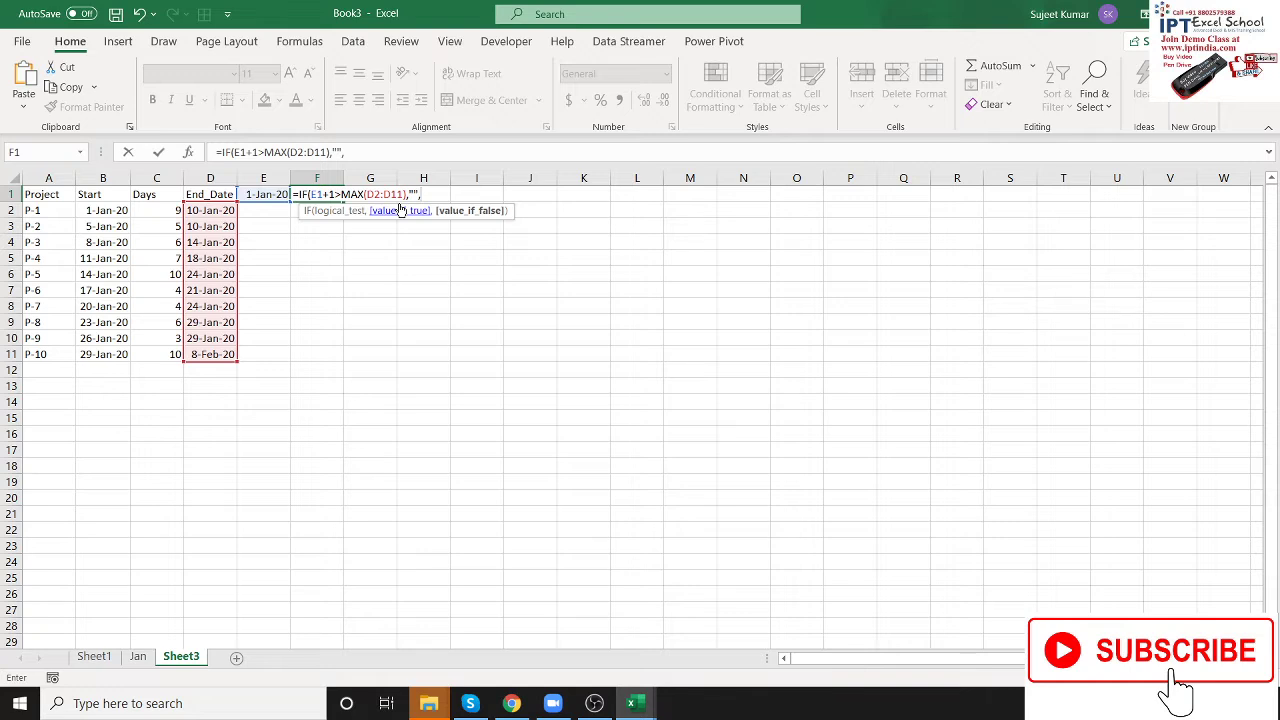
pyautogui.write('E1')
pyautogui.write('+1')
pyautogui.press('Return')
pyautogui.click(330, 194)
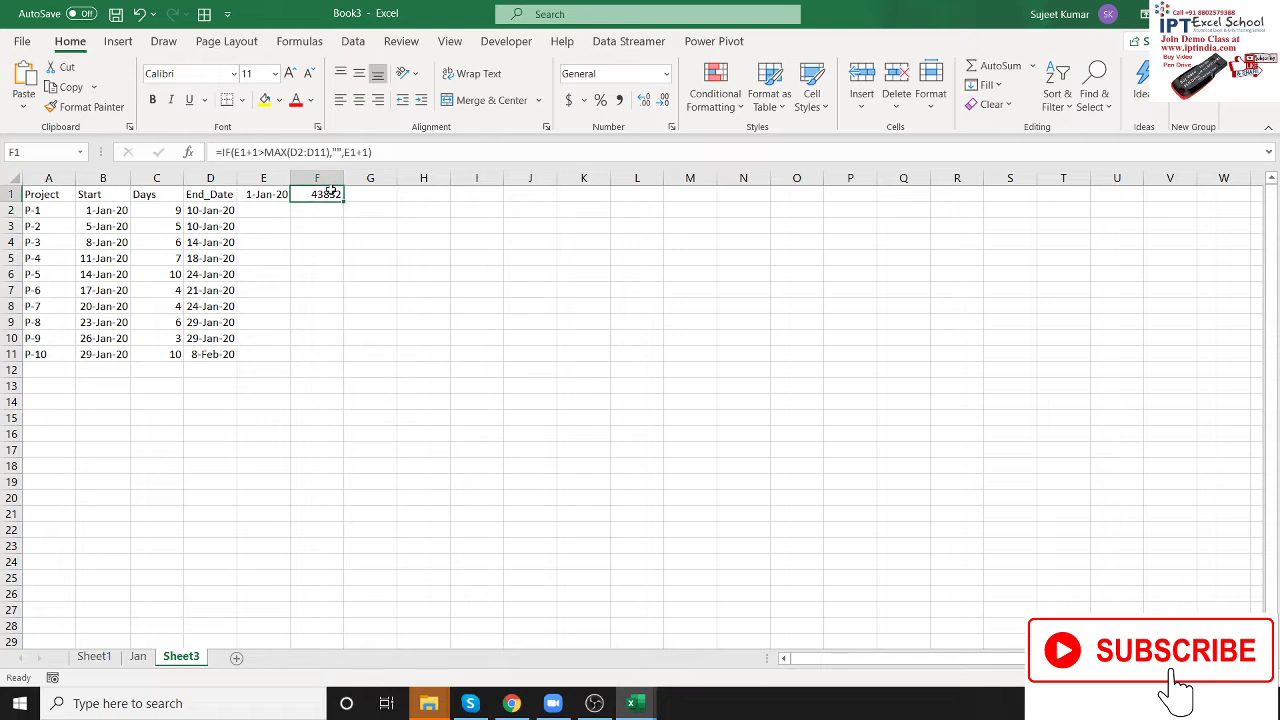
pyautogui.hotkey('ctrl', 'shift', '#')
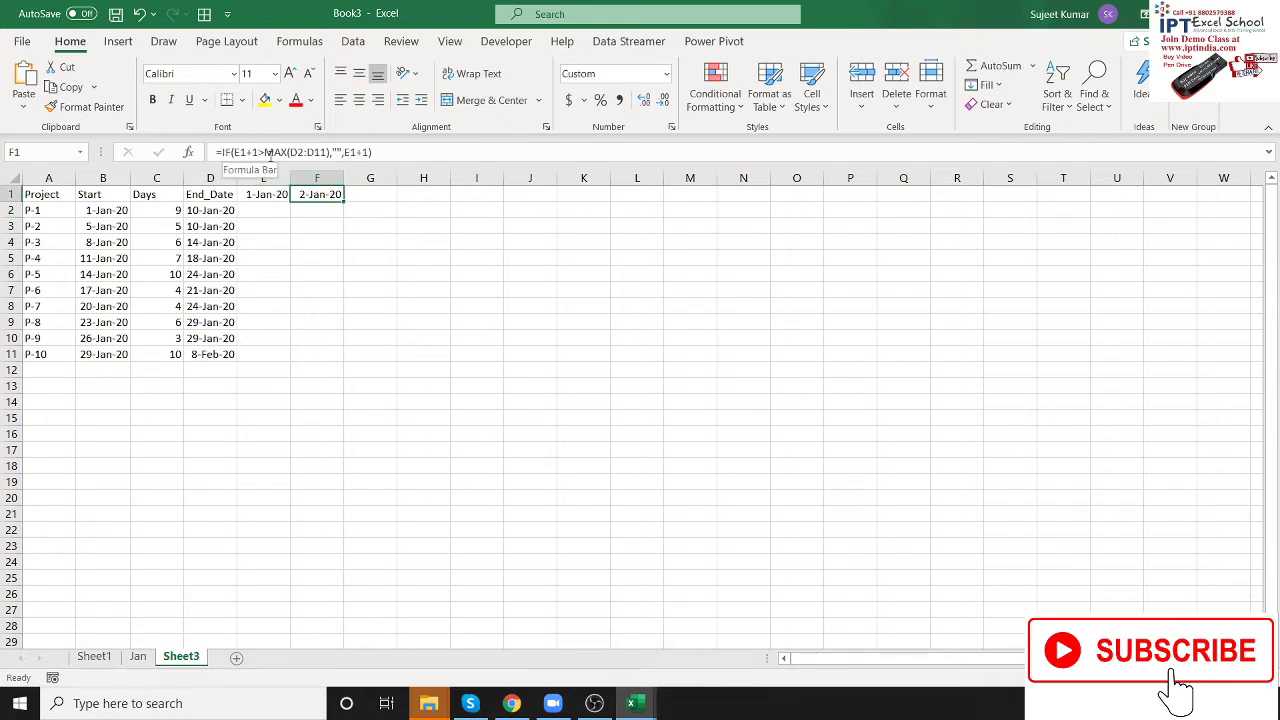
# Make F1's MAX range absolute as $D$2:$D$11
pyautogui.click(300, 152)
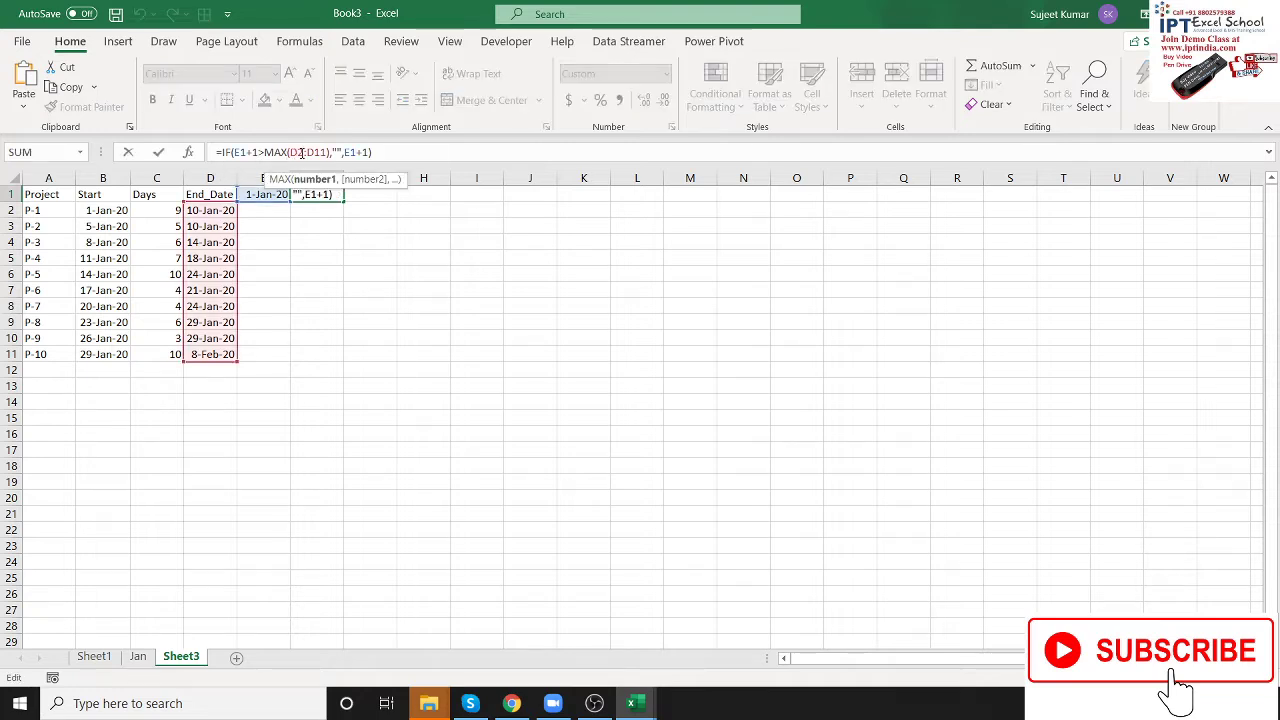
pyautogui.press('F4')
pyautogui.click(326, 152)
pyautogui.press('F4')
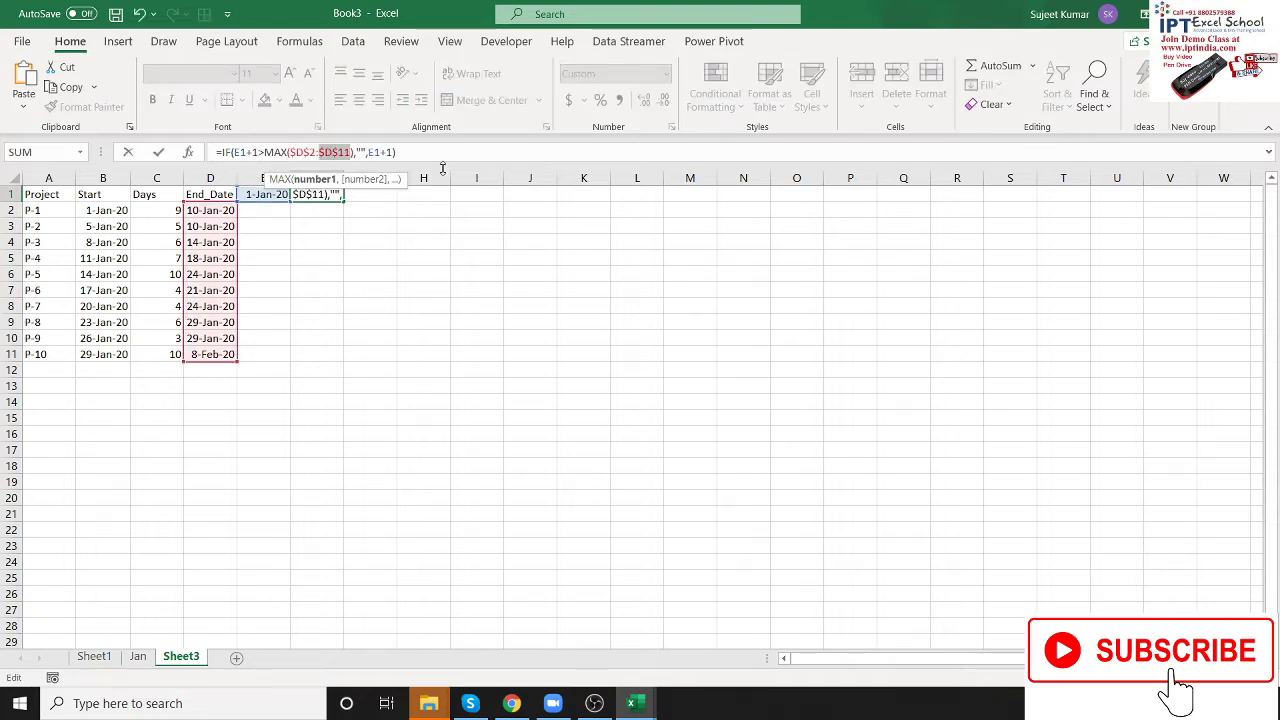
pyautogui.press('Return')
pyautogui.press('Up')
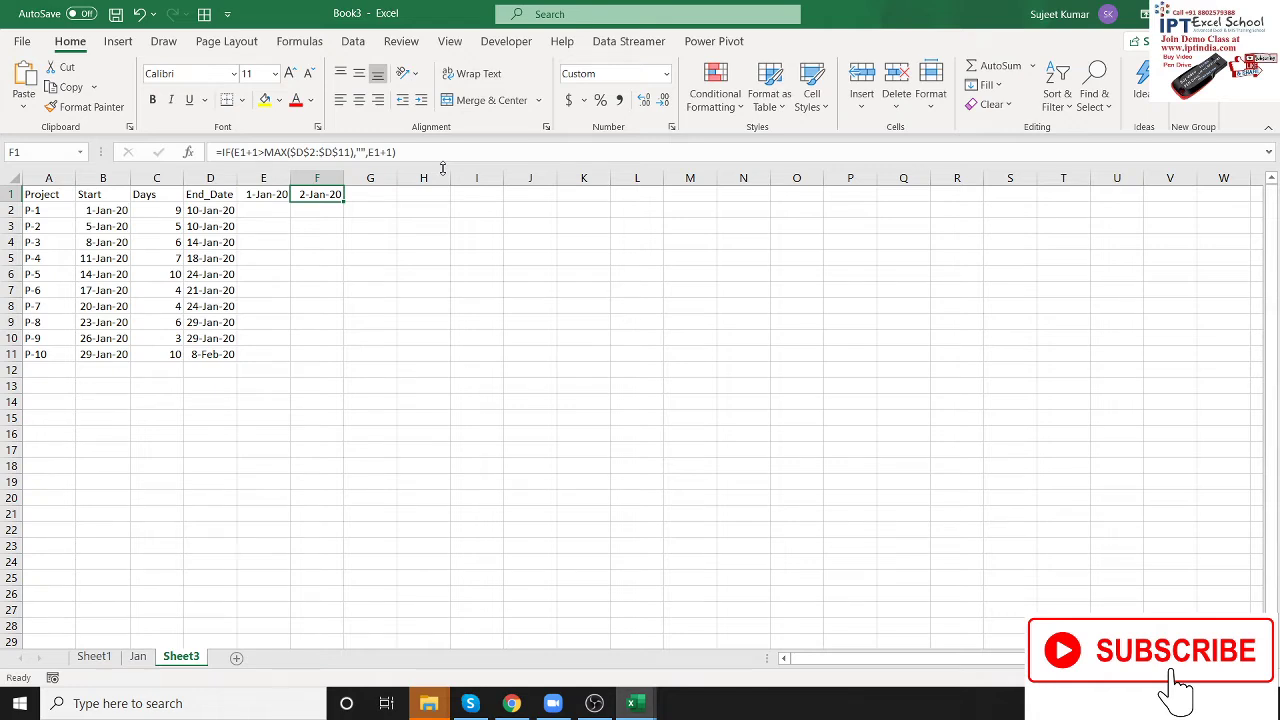
# Fill F1's formula across row 1 to AZ1 and check where the dates end
pyautogui.hotkey('shift', 'Right')
pyautogui.hotkey('shift', 'Right')
pyautogui.hotkey('shift', 'Right')
pyautogui.hotkey('shift', 'Right')
pyautogui.hotkey('shift', 'Right')
pyautogui.hotkey('shift', 'Right')
pyautogui.hotkey('shift', 'Right')
pyautogui.hotkey('shift', 'Right')
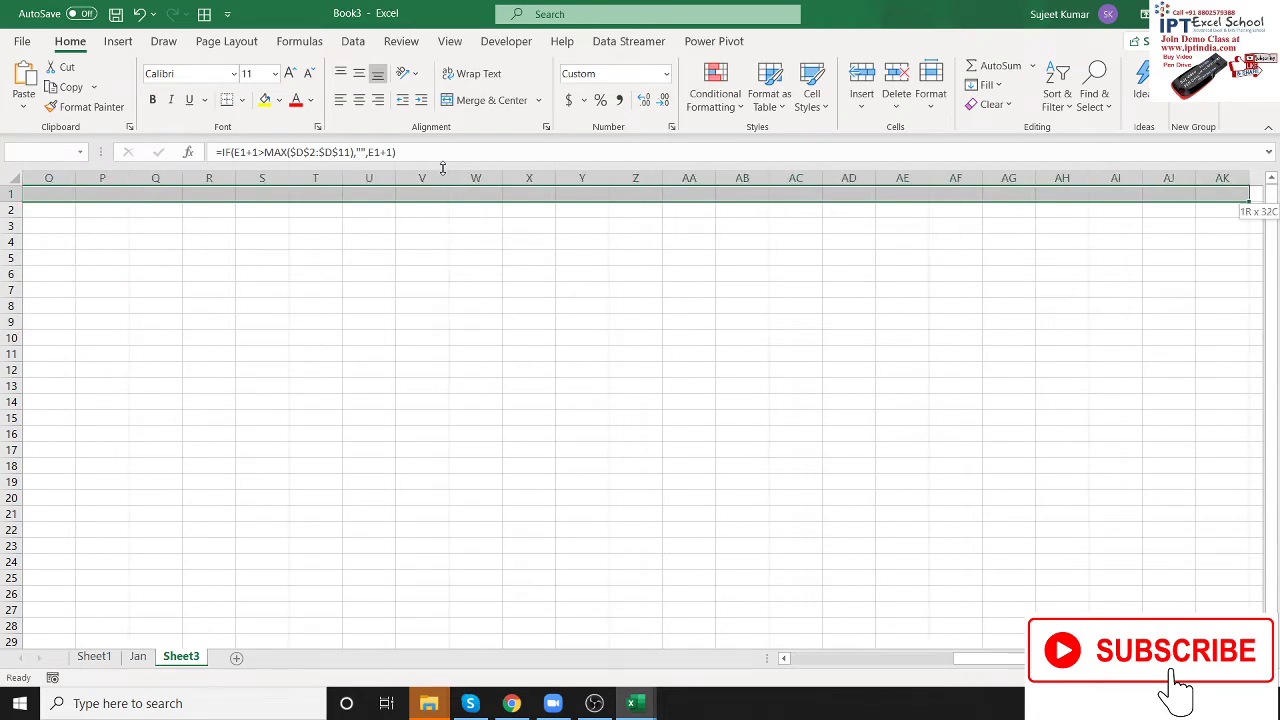
pyautogui.hotkey('shift', 'Right')
pyautogui.hotkey('shift', 'Right')
pyautogui.hotkey('shift', 'Right')
pyautogui.hotkey('ctrl', 'r')
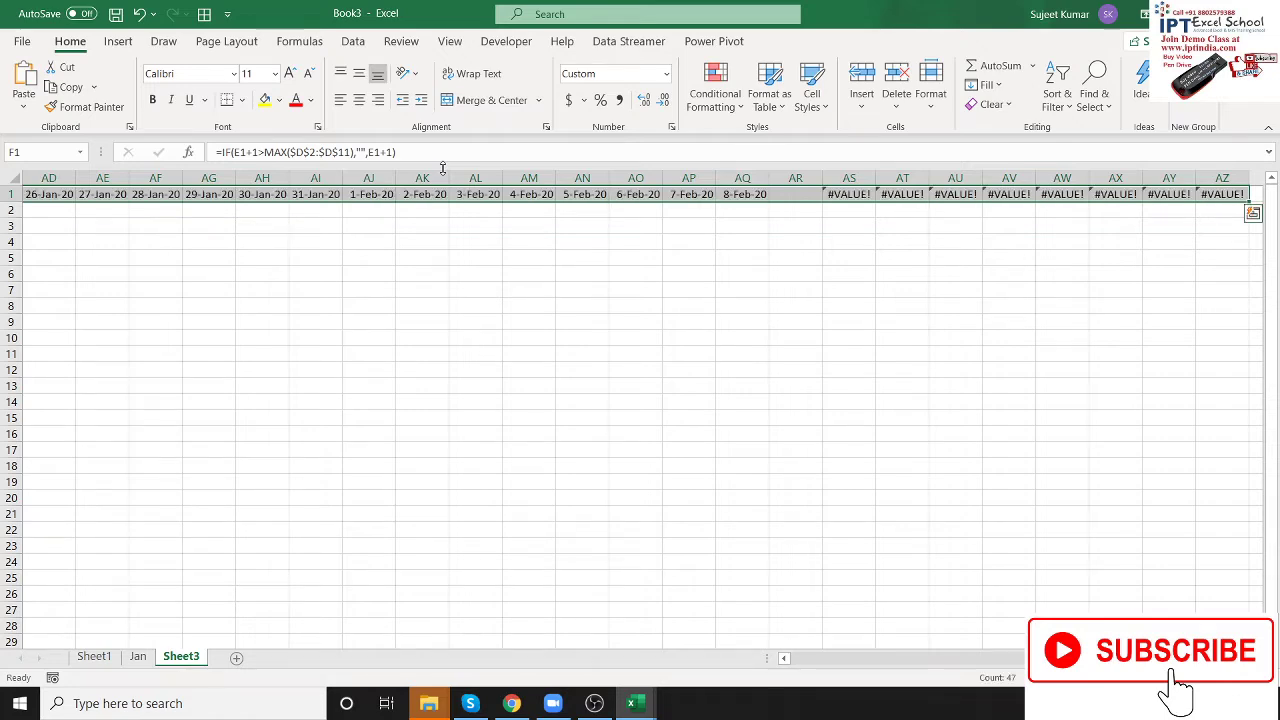
pyautogui.press('Left')
pyautogui.hotkey('ctrl', 'Right')
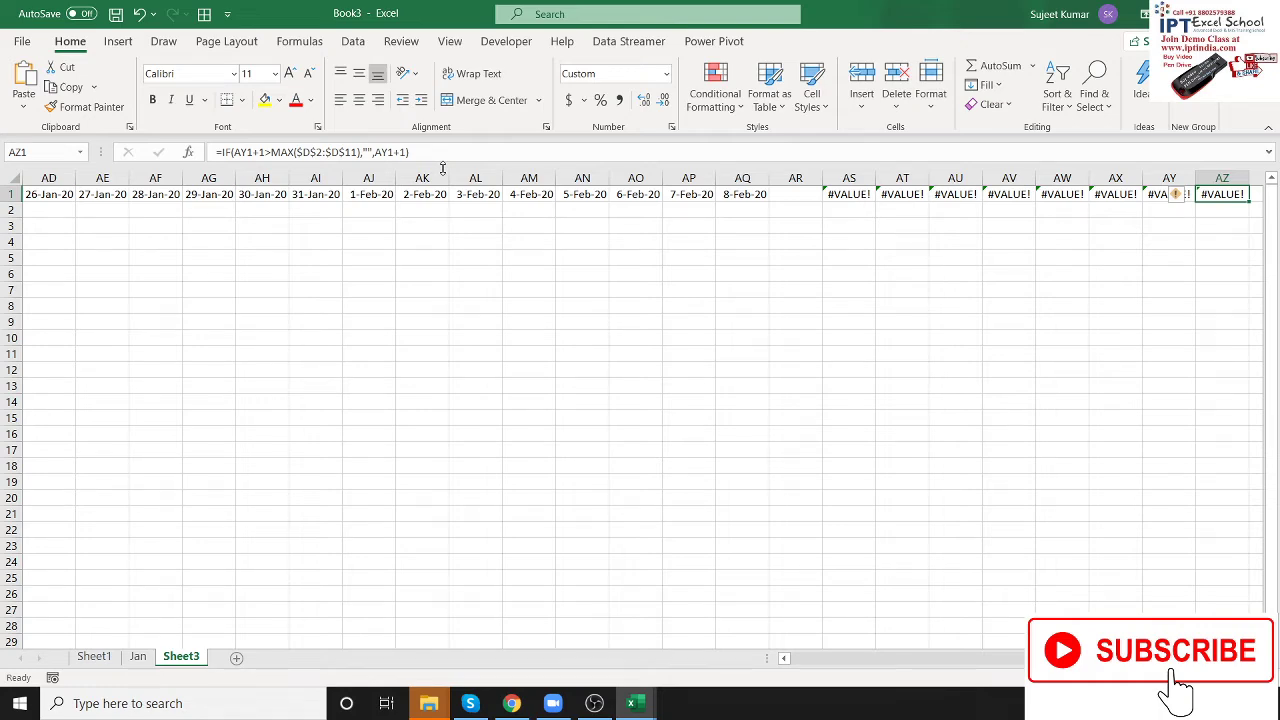
pyautogui.hotkey('ctrl', 'Home')
pyautogui.press('Right')
pyautogui.press('Right')
pyautogui.press('Right')
pyautogui.press('Right')
pyautogui.press('Right')
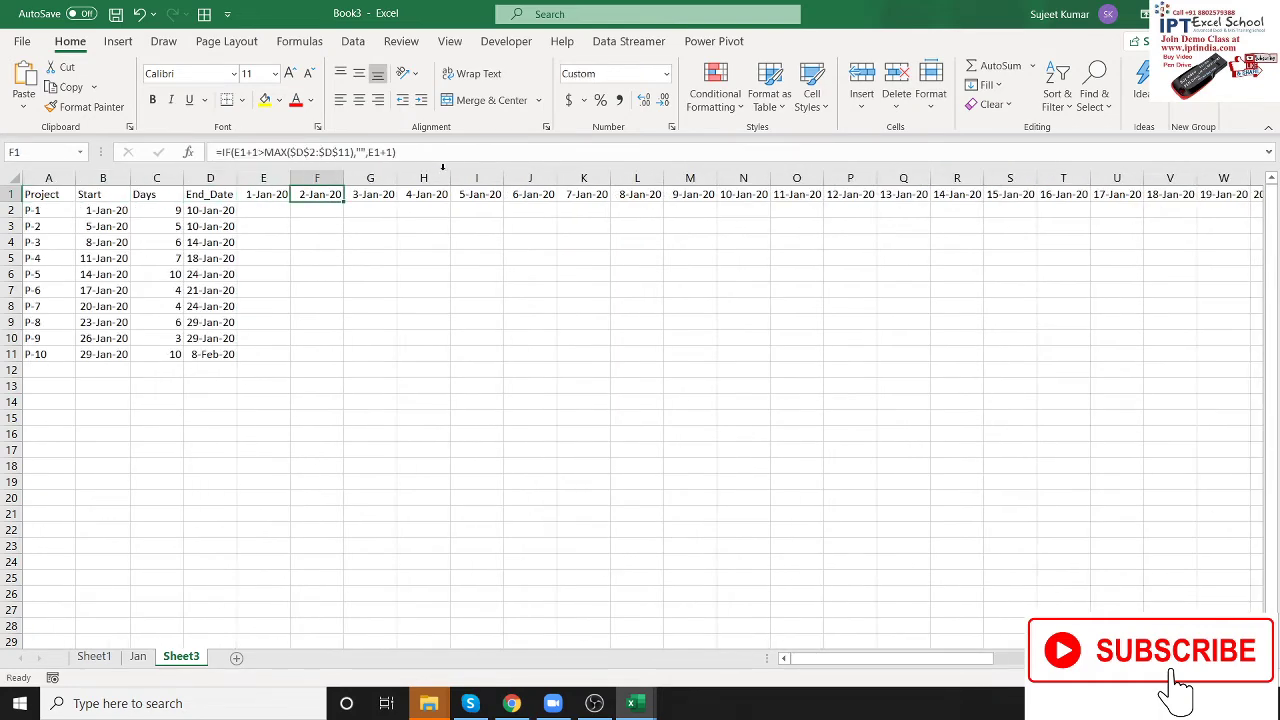
# Wrap F1's date formula in IFERROR(...,"") to return blanks instead of errors
pyautogui.click(219, 152)
pyautogui.write('IFE')
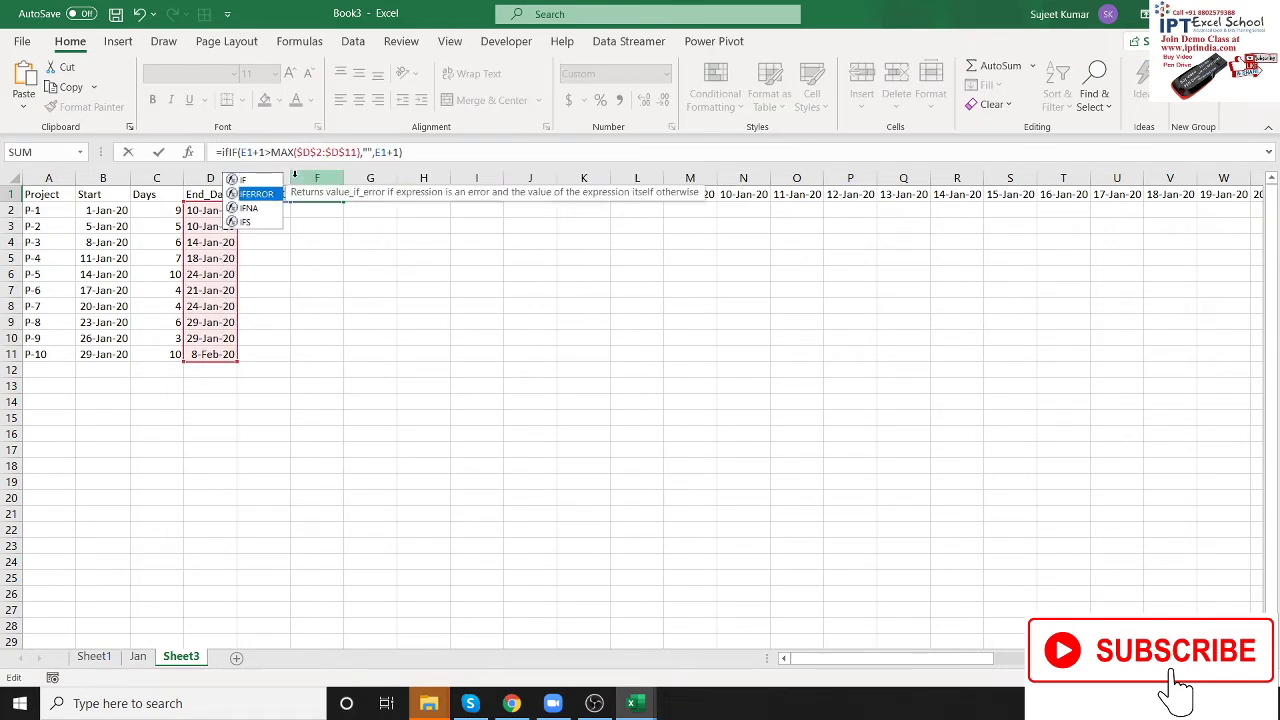
pyautogui.press('Tab')
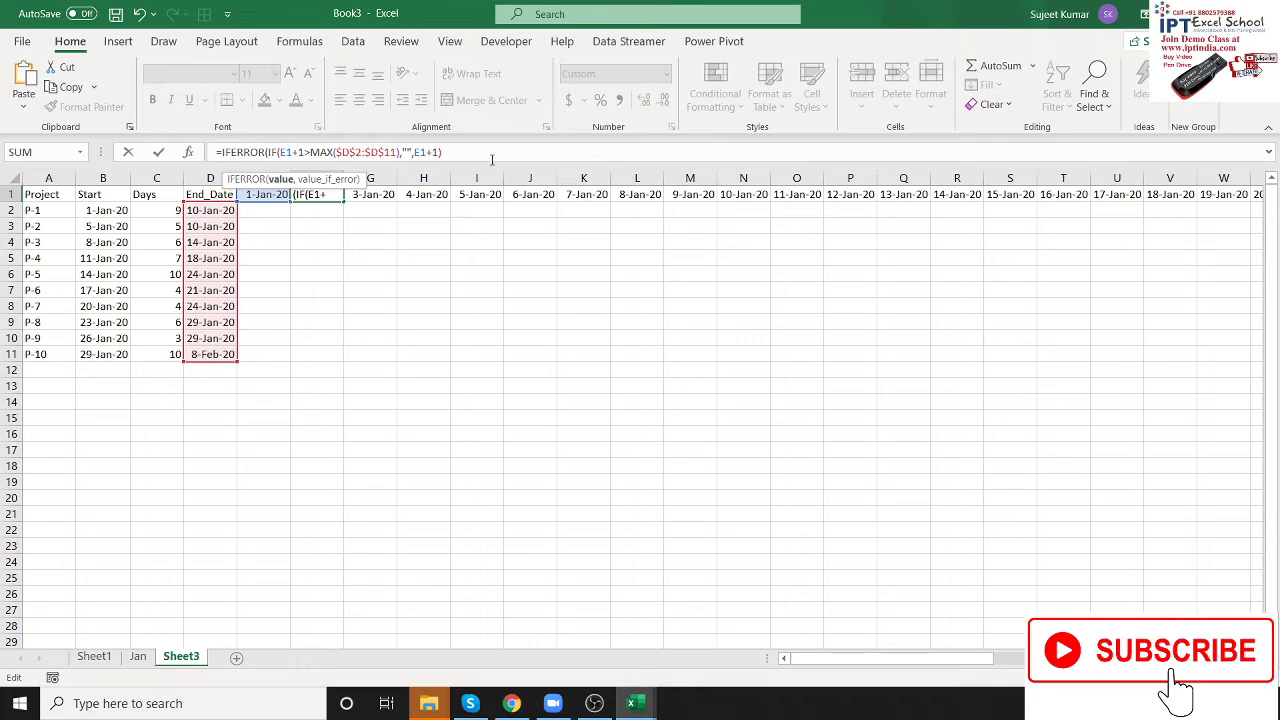
pyautogui.click(491, 159)
pyautogui.write(',""')
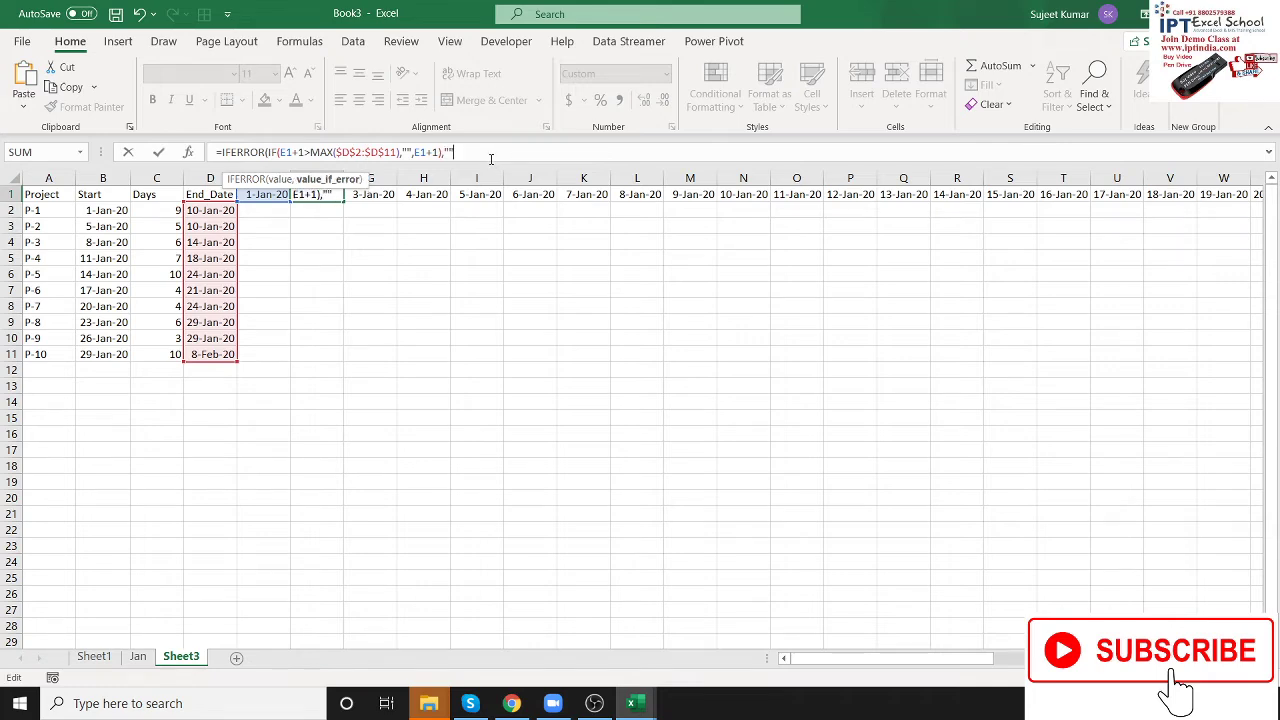
pyautogui.press('Return')
# Refill the IFERROR header formula across F1:AZ1, then move to cell E2
pyautogui.press('Up')
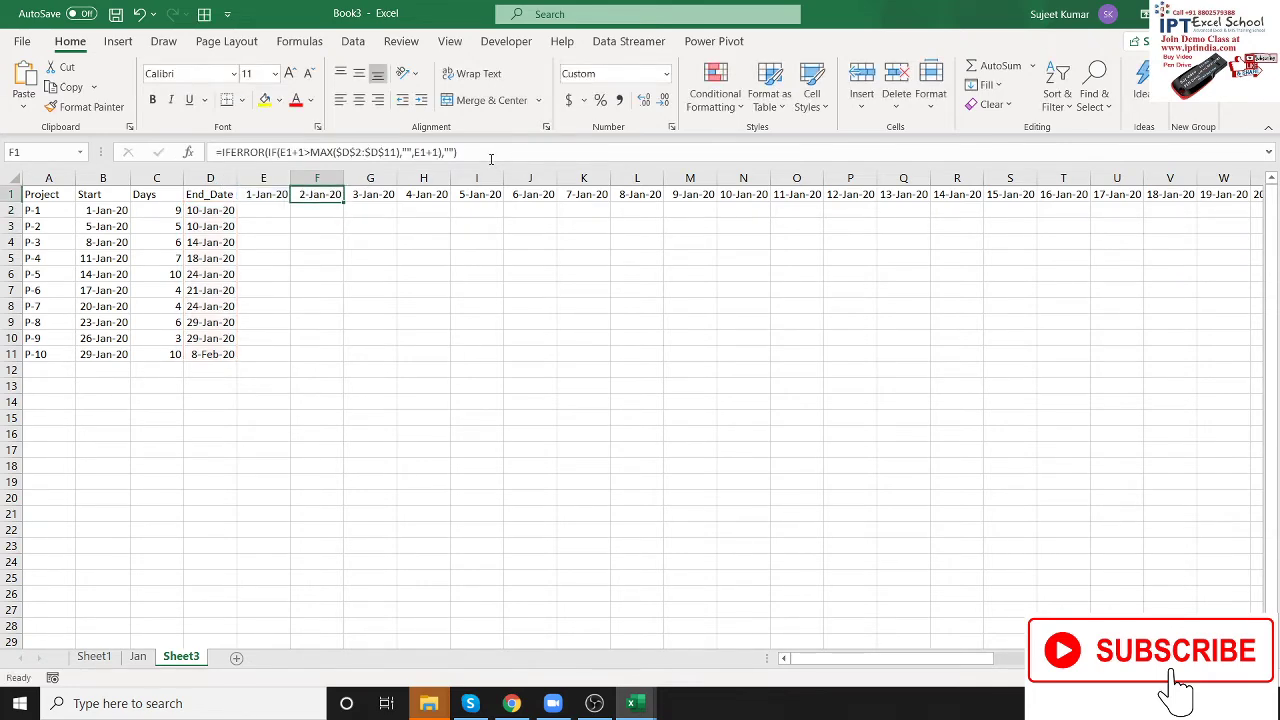
pyautogui.hotkey('ctrl', 'shift', 'Right')
pyautogui.hotkey('ctrl', 'r')
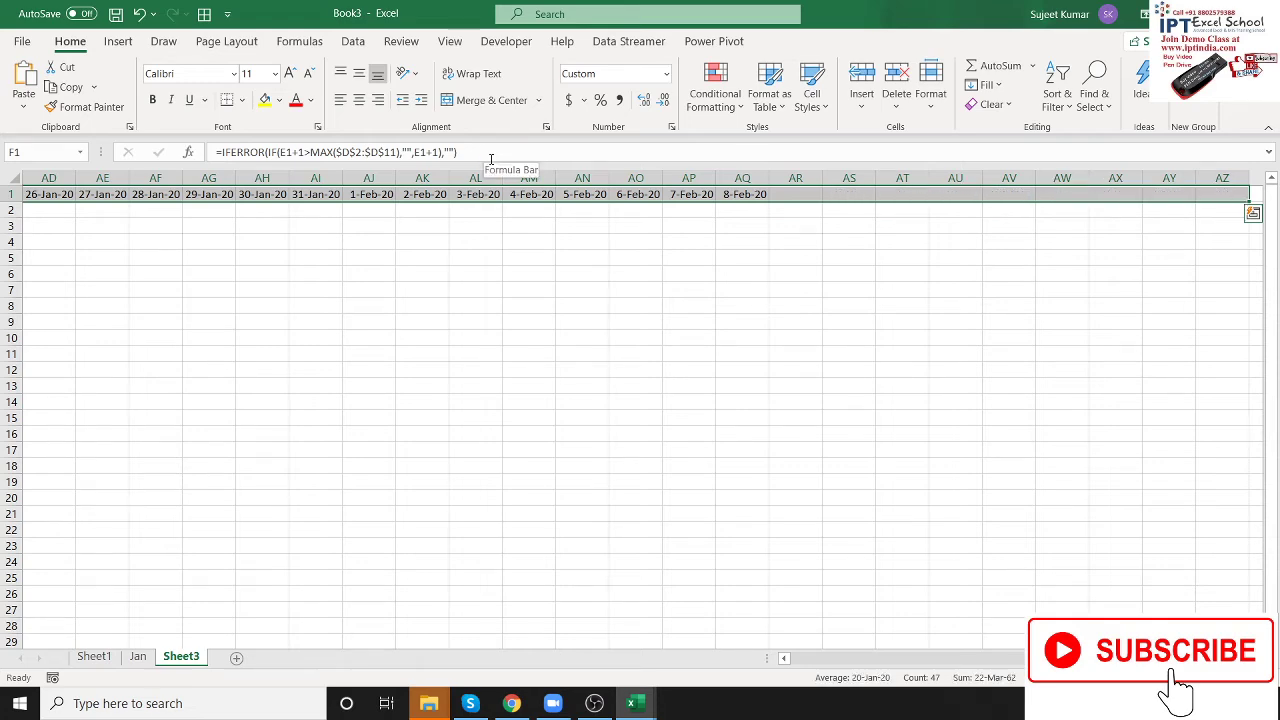
pyautogui.hotkey('ctrl', 'Home')
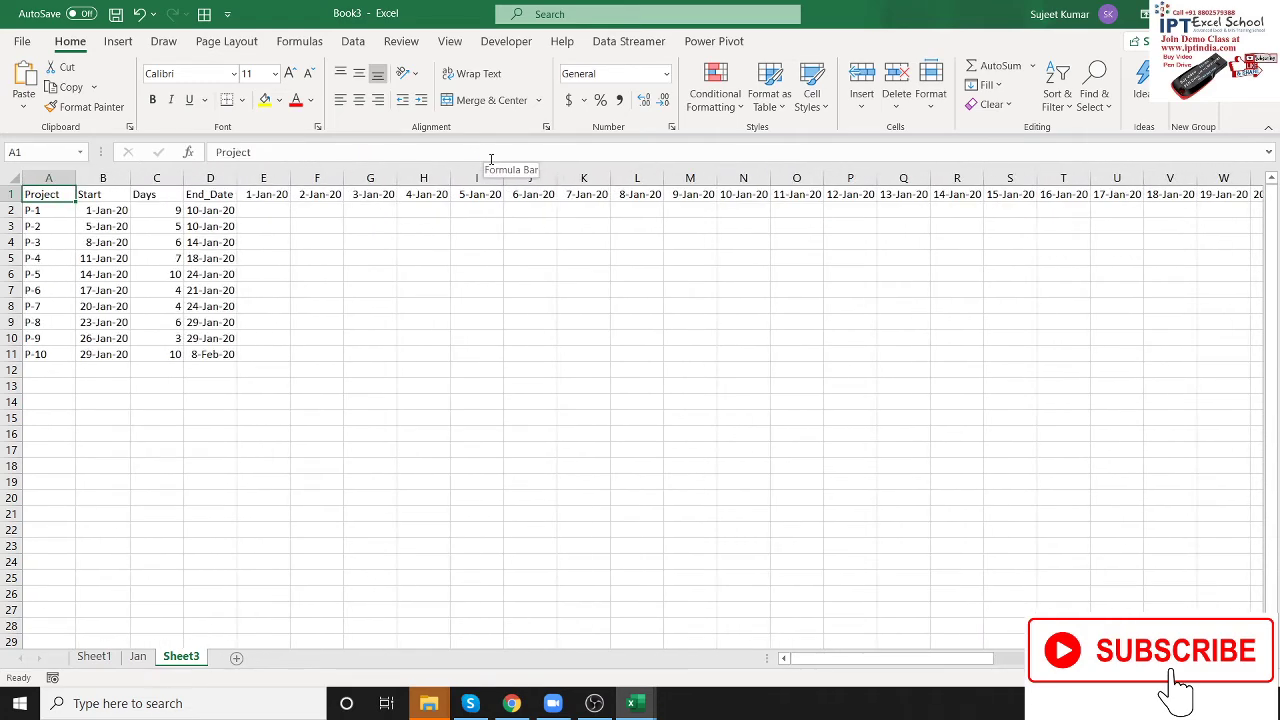
pyautogui.press('Right')
pyautogui.press('Right')
pyautogui.press('Right')
pyautogui.press('Right')
pyautogui.press('Right')
pyautogui.press('Down')
pyautogui.press('Left')
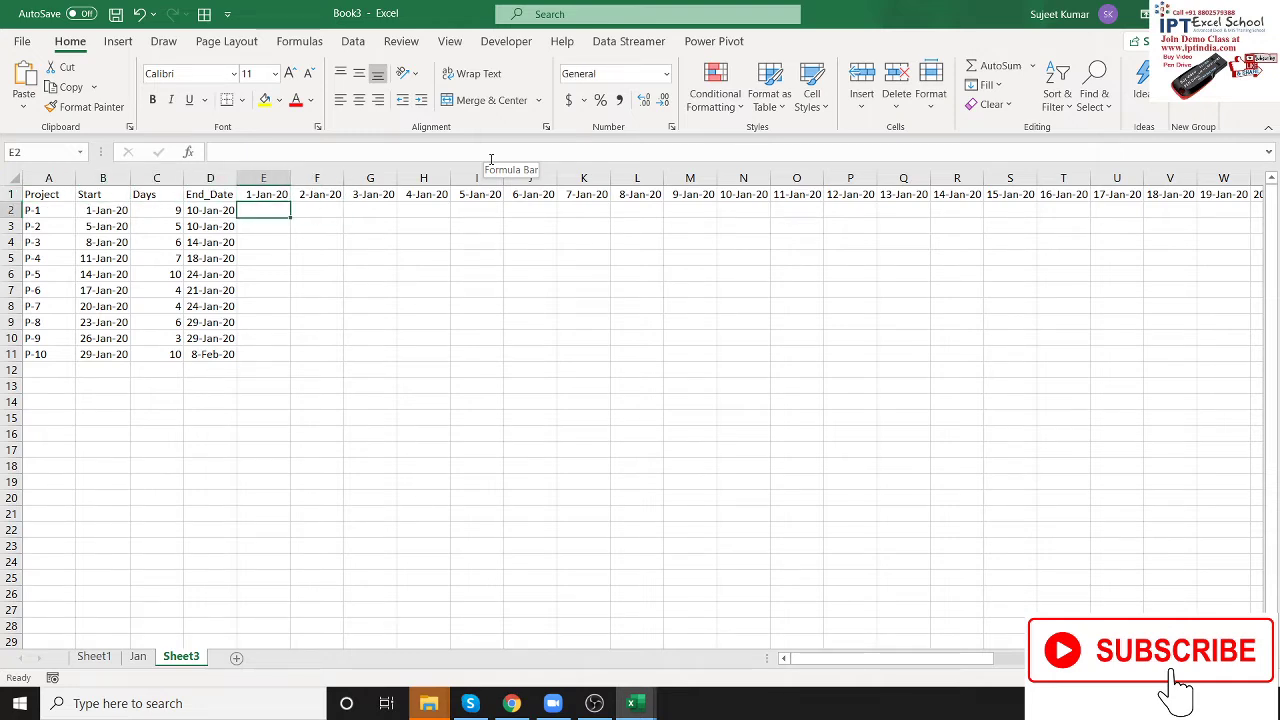
# Start E2's formula as =IF(AND(, removing a mistaken E1 reference
pyautogui.write('=I')
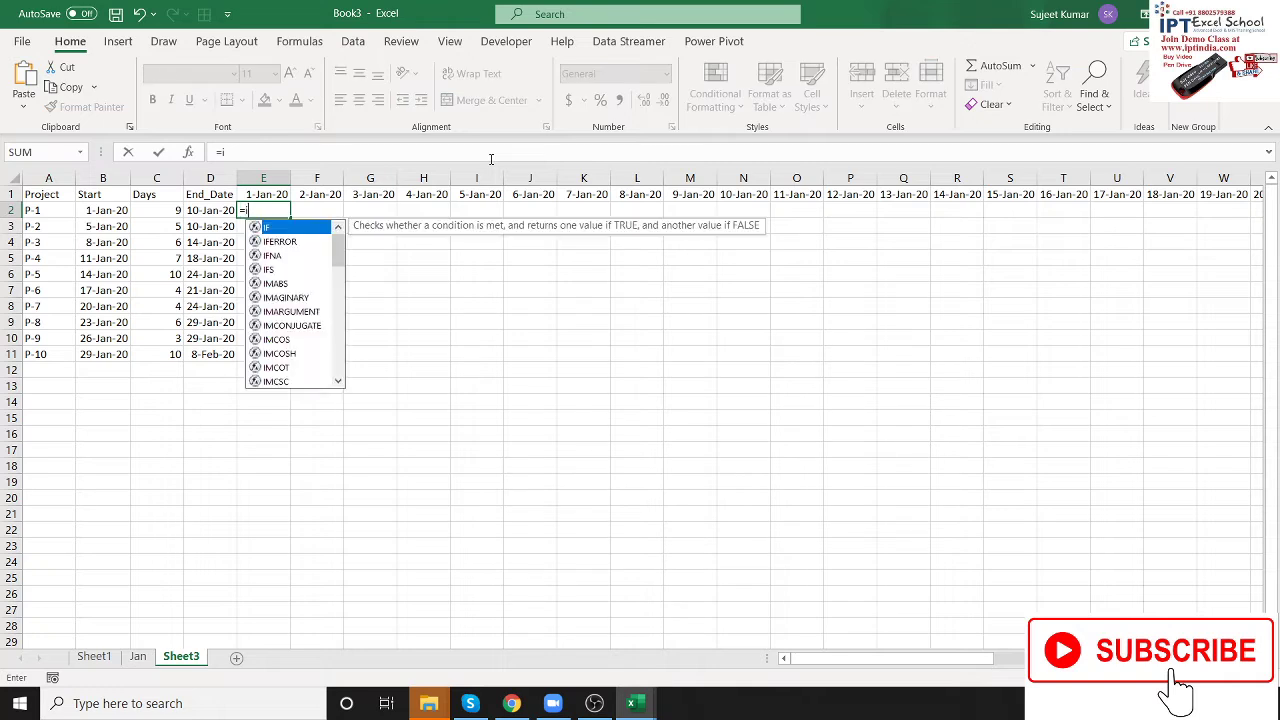
pyautogui.write('F(')
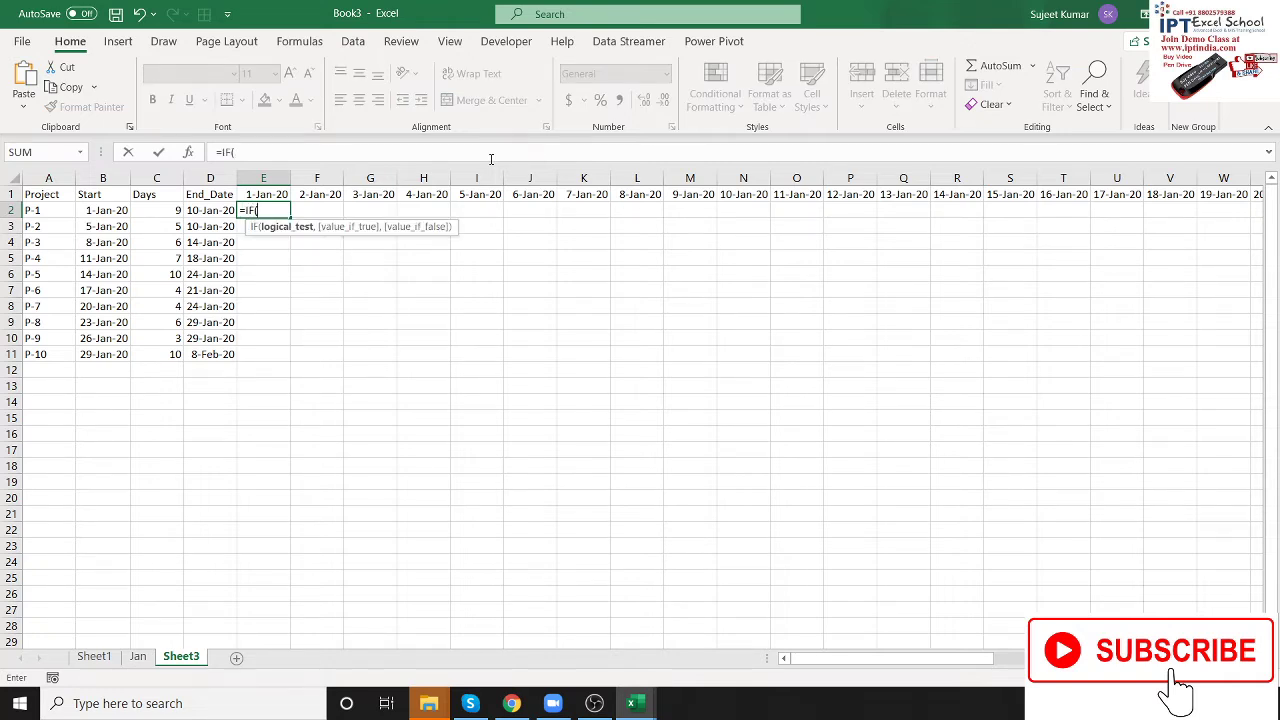
pyautogui.press('Up')
pyautogui.press('BackSpace')
pyautogui.press('BackSpace')
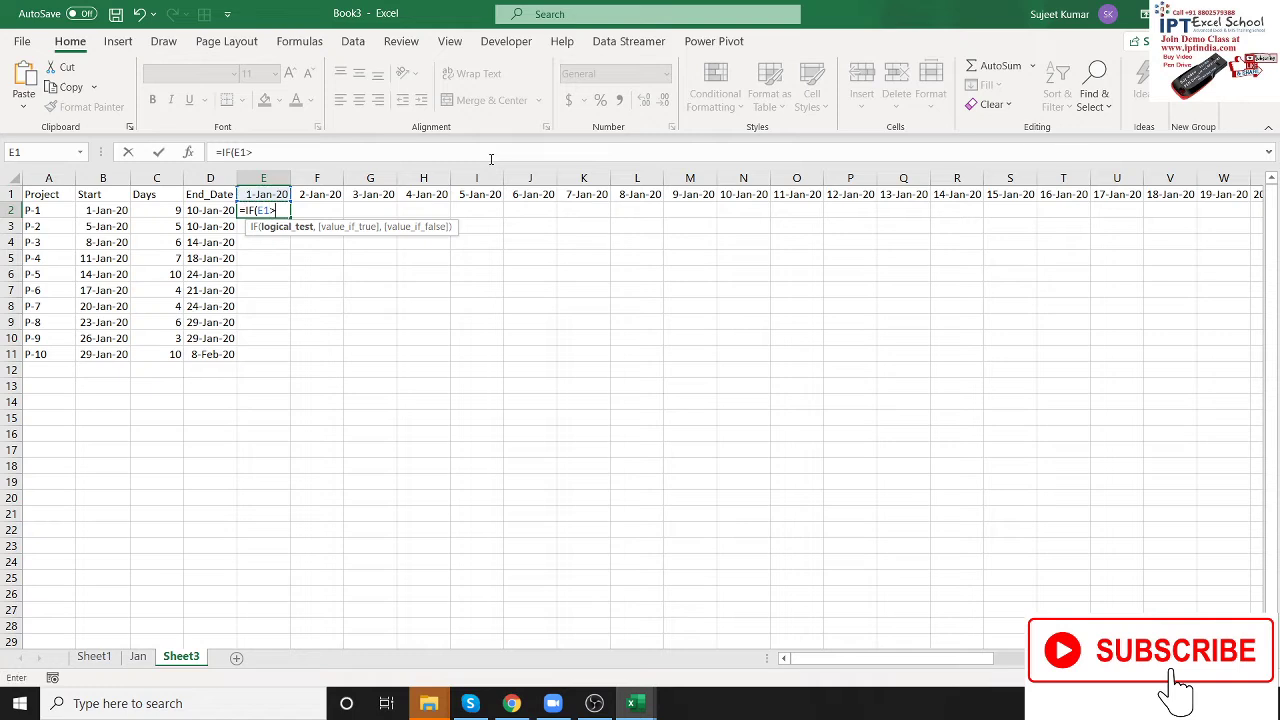
pyautogui.press('BackSpace')
pyautogui.write('(and')
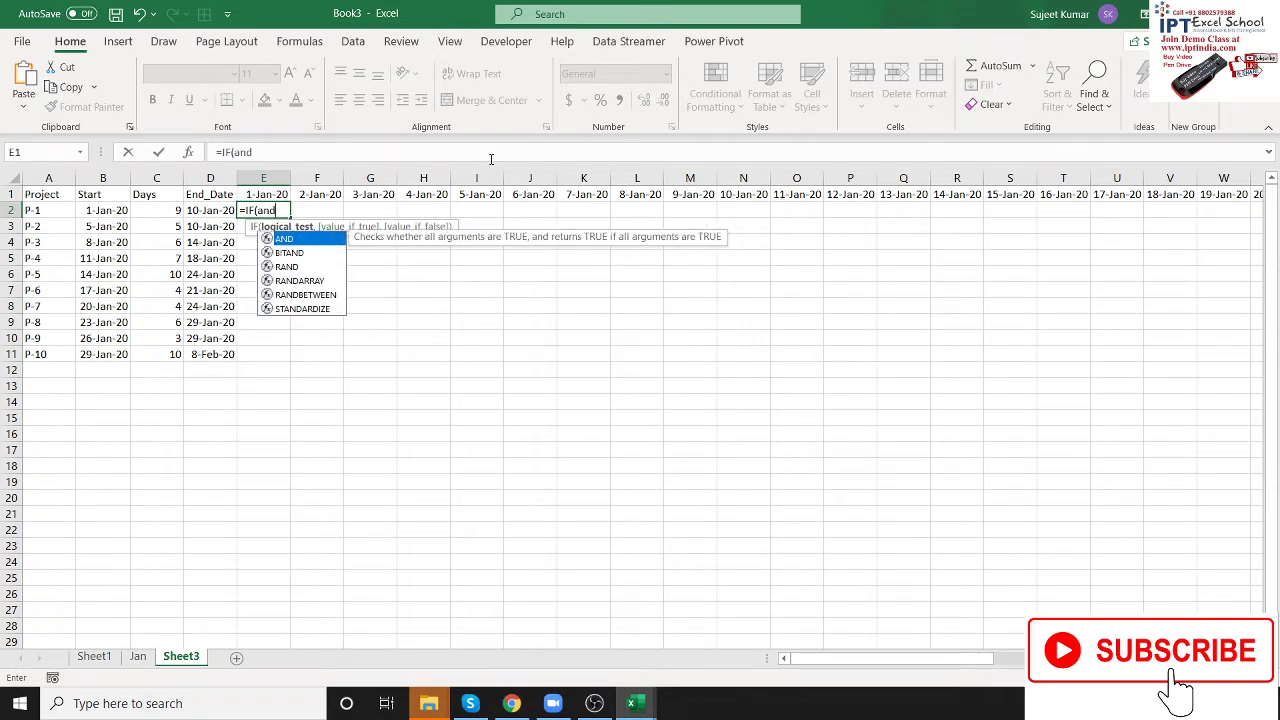
pyautogui.press('Tab')
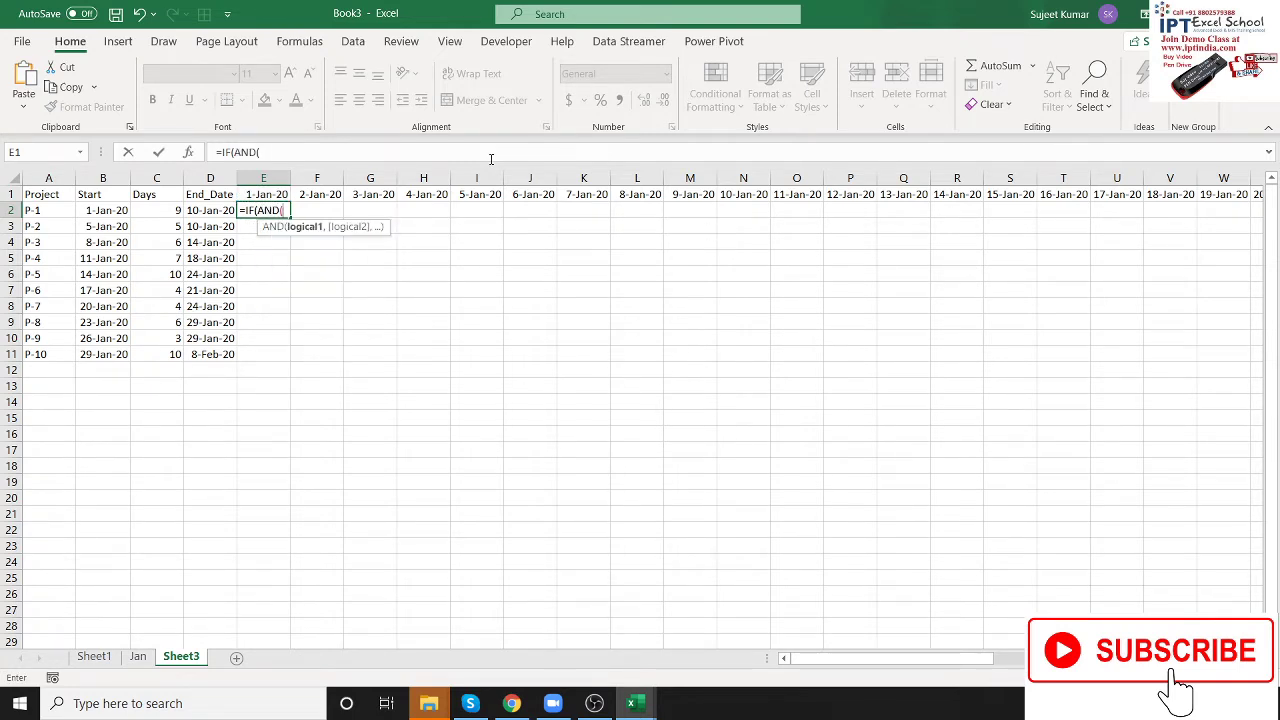
# Complete =IF(AND(E1>=B2,E1<=D2),1,"") in E2 so P-1 shows 1 on 1-Jan-20
pyautogui.press('Up')
pyautogui.write('>')
pyautogui.write('=')
pyautogui.press('Left')
pyautogui.press('Left')
pyautogui.press('Left')
pyautogui.write(',')
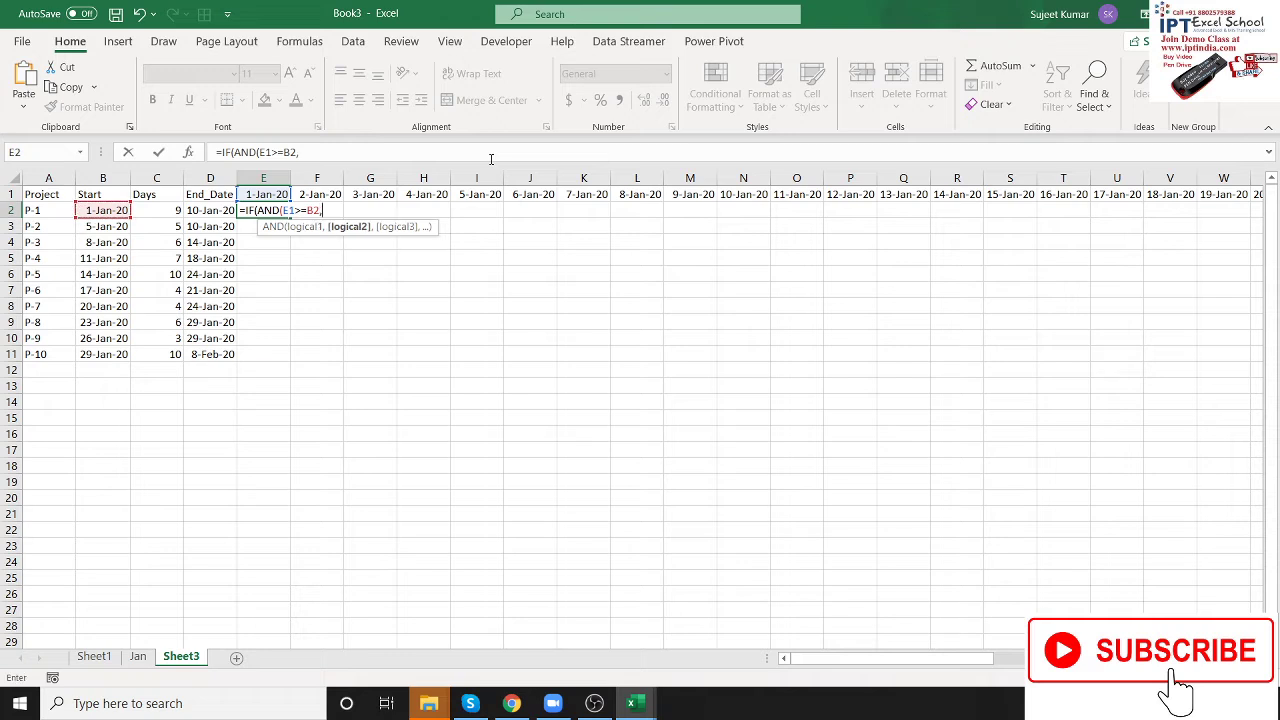
pyautogui.press('Up')
pyautogui.write('<=')
pyautogui.press('Down')
pyautogui.press('Left')
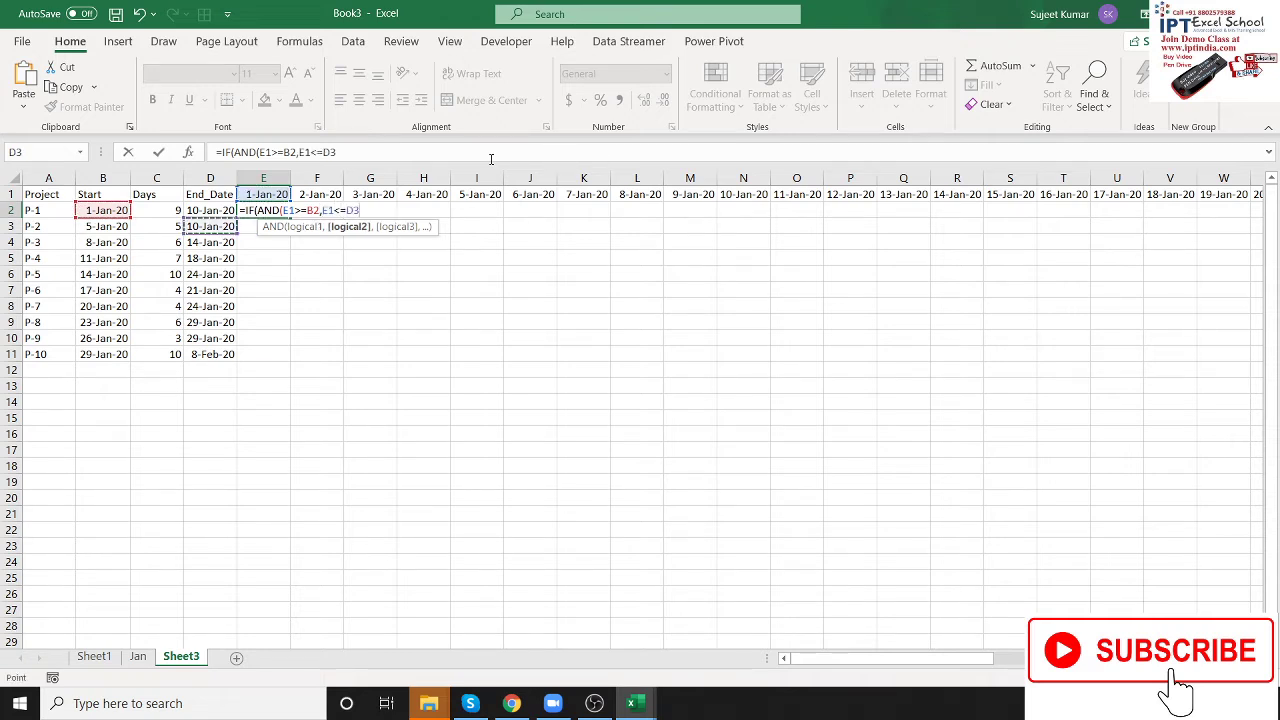
pyautogui.press('Up')
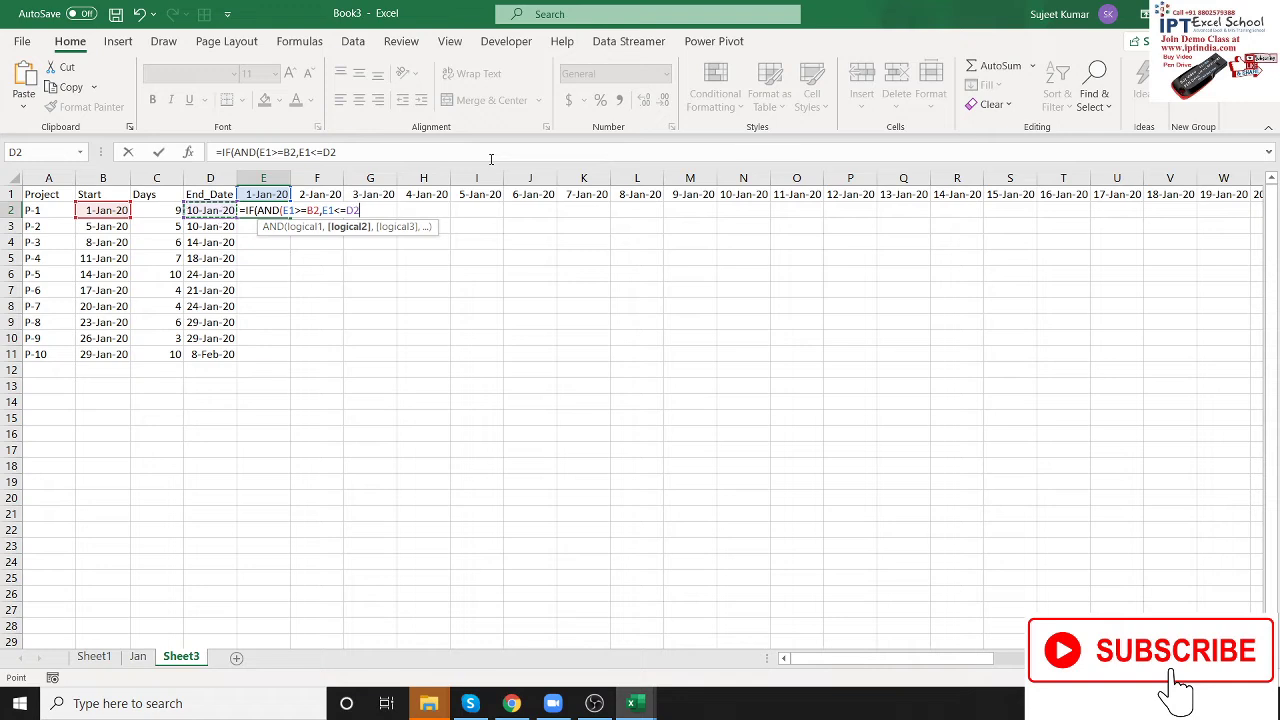
pyautogui.write(')')
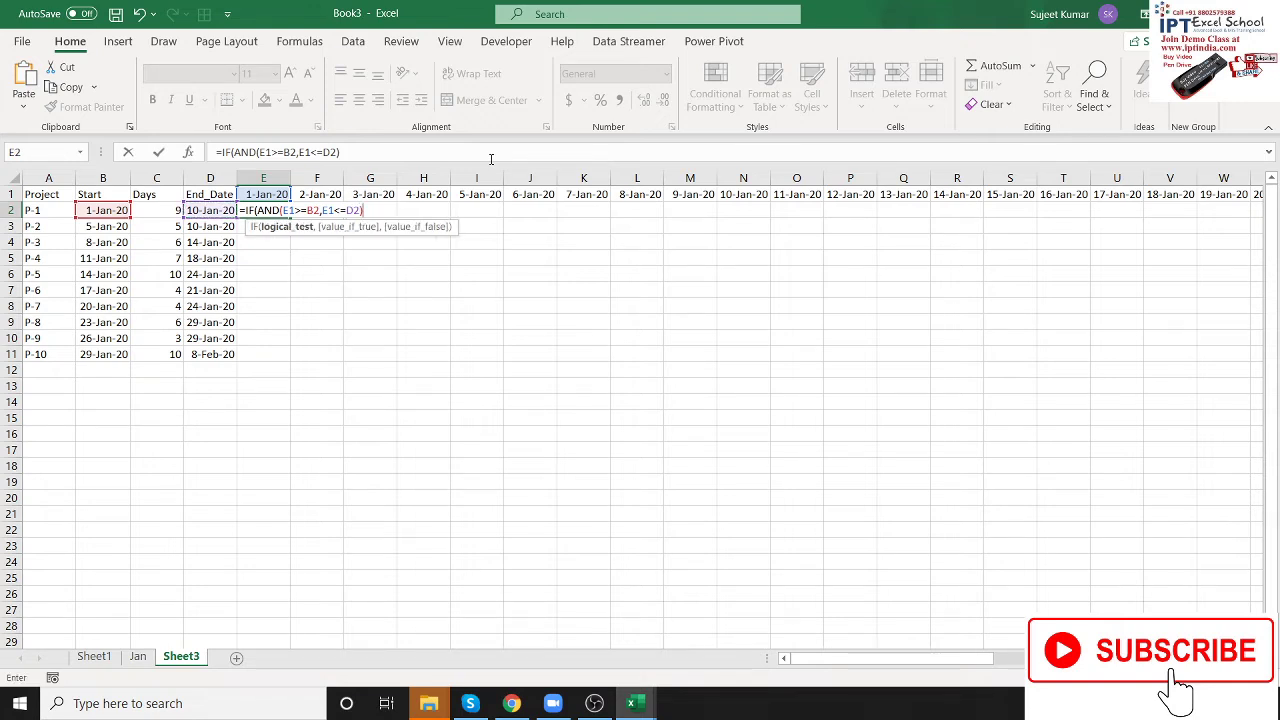
pyautogui.write(',1')
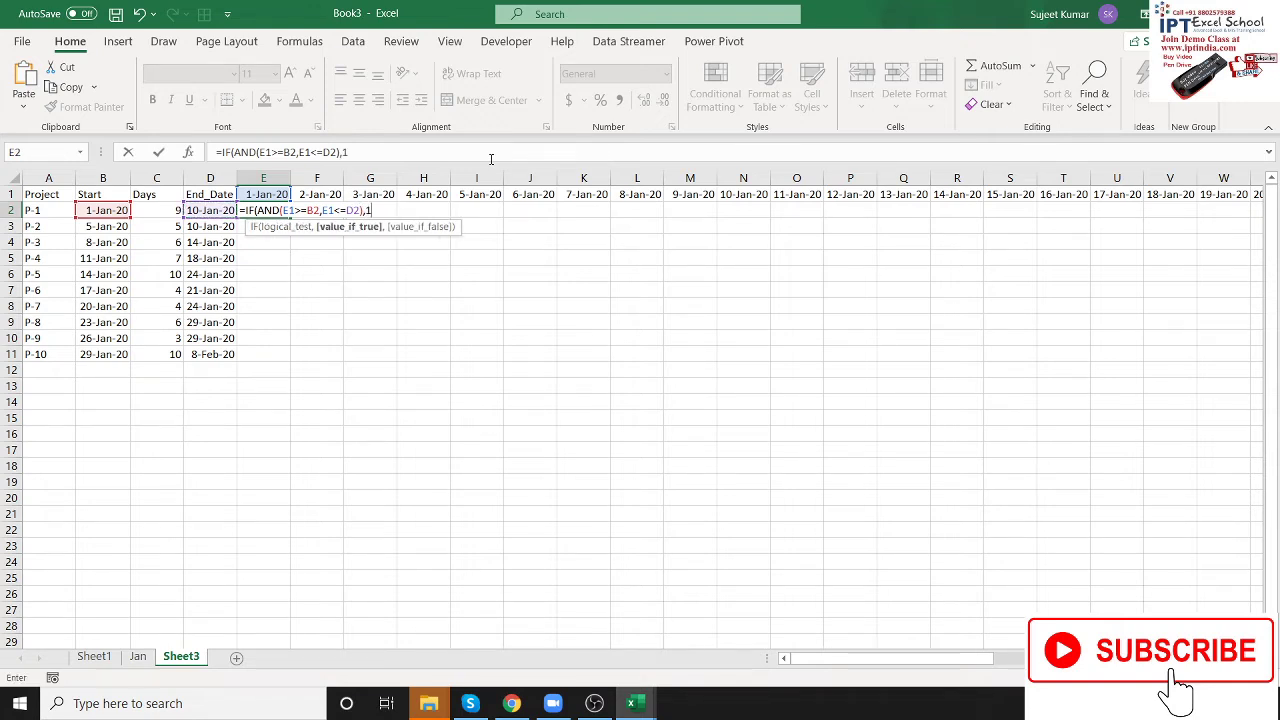
pyautogui.write(',')
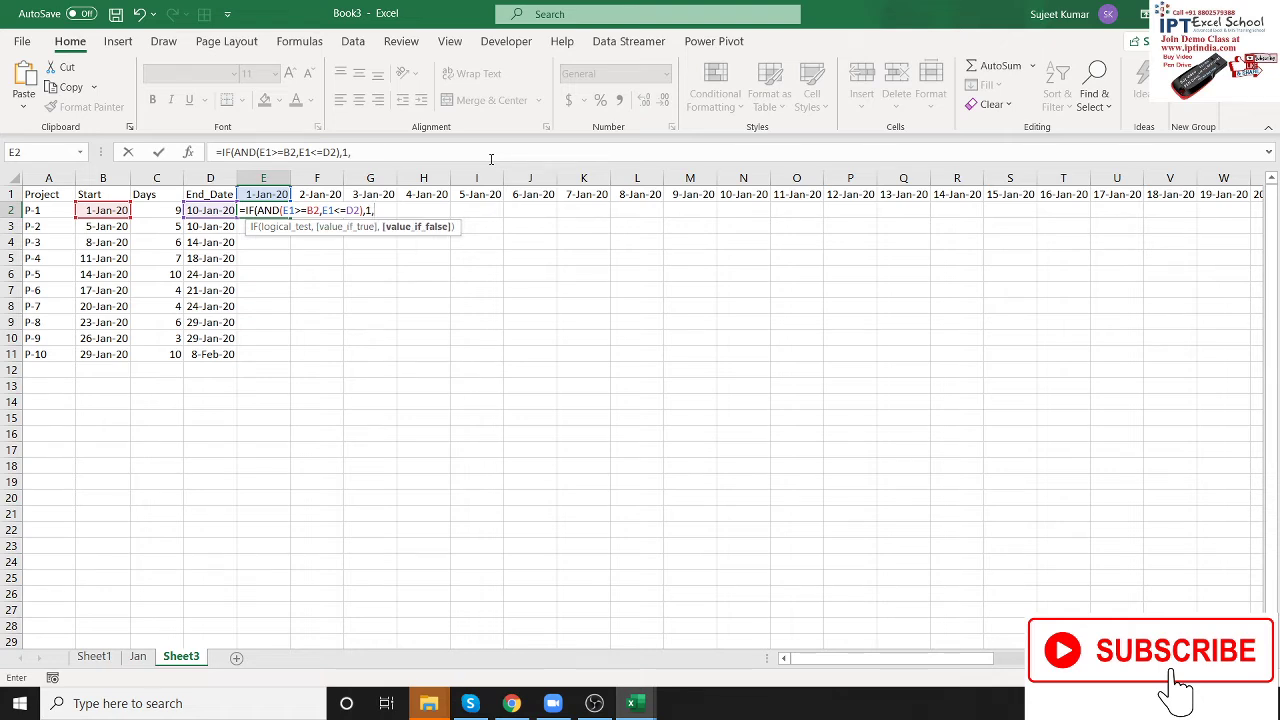
pyautogui.write('""')
pyautogui.write(')')
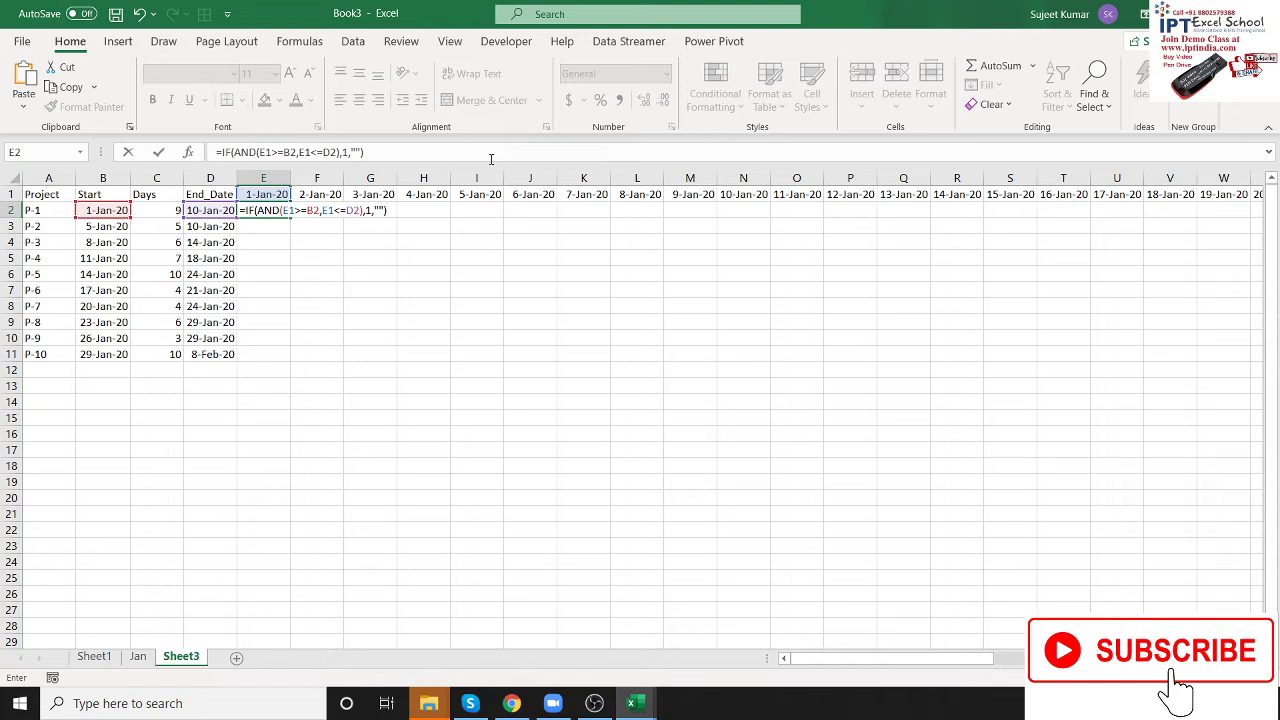
pyautogui.press('Return')
pyautogui.press('Up')
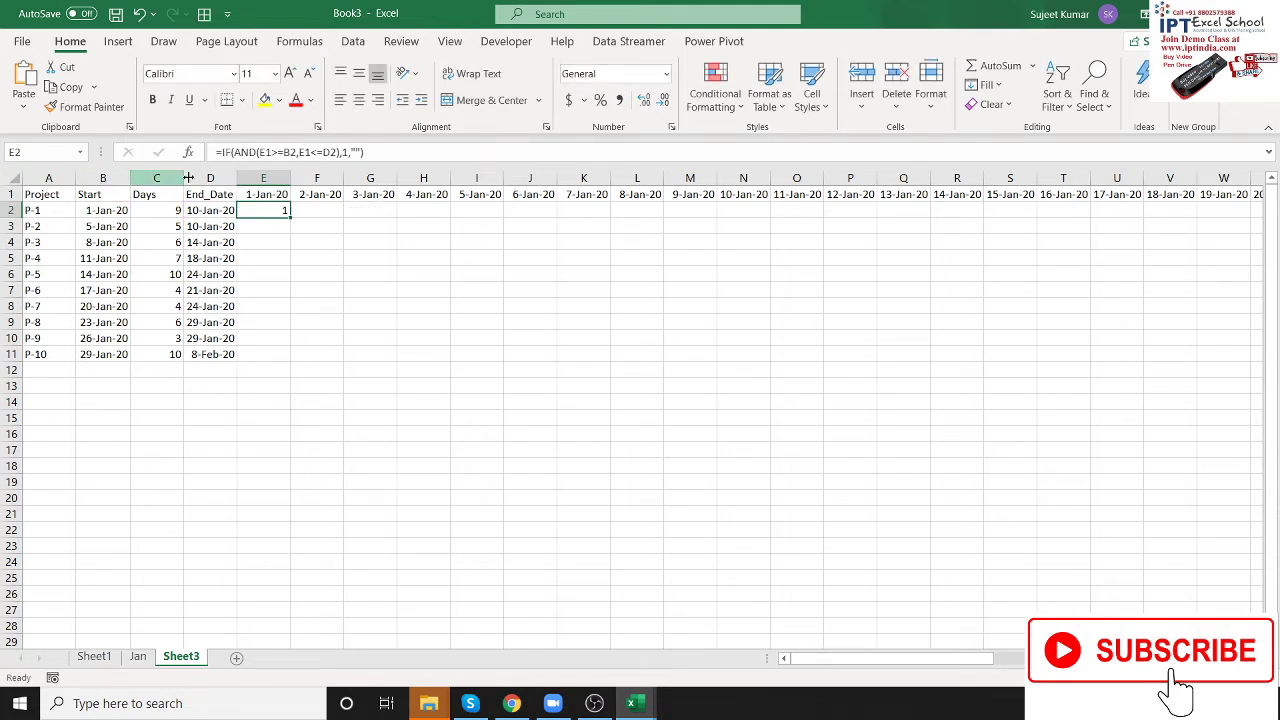
# Add $ signs so E2's formula uses E$1>=$B2 and an anchored $D end date
pyautogui.click(300, 153)
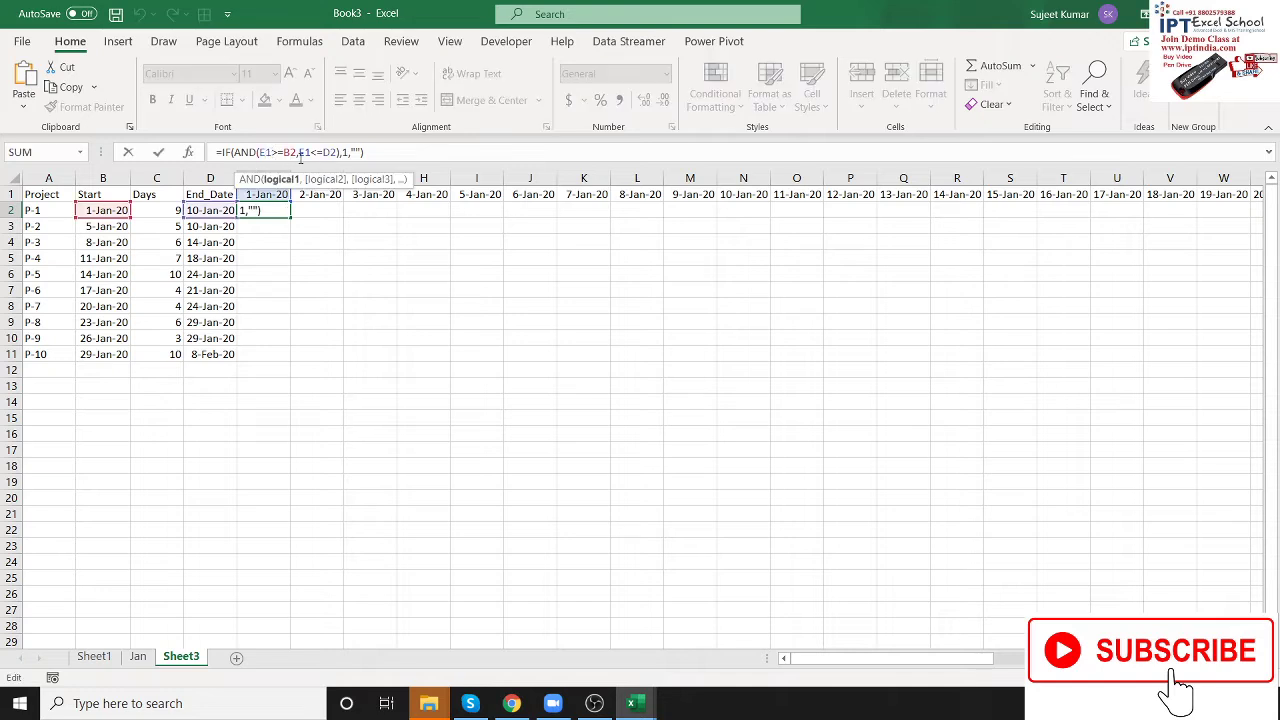
pyautogui.write('$1>=')
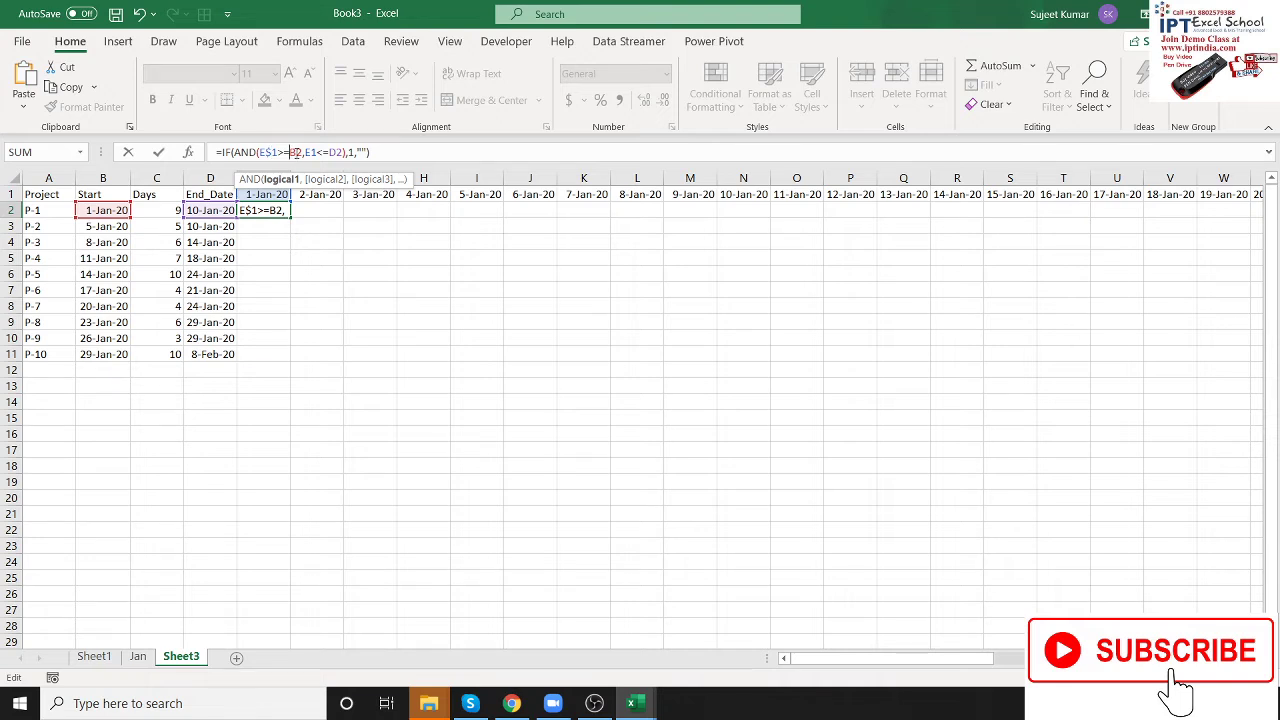
pyautogui.write('$')
pyautogui.click(319, 151)
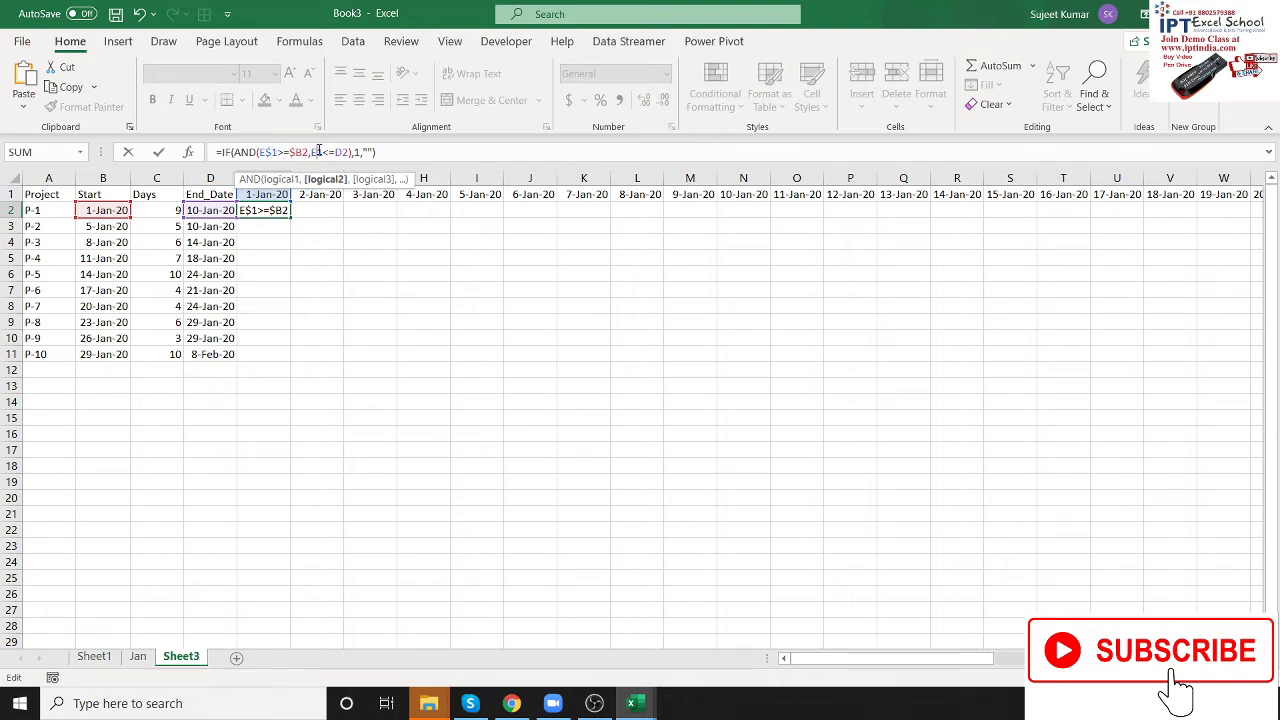
pyautogui.write('$D')
pyautogui.write('$')
# Commit E2's anchored formula and select the E2:AZ11 project-day grid for filling
pyautogui.hotkey('ctrl', 'Return')
pyautogui.hotkey('ctrl', 'Up')
pyautogui.hotkey('ctrl', 'Right')
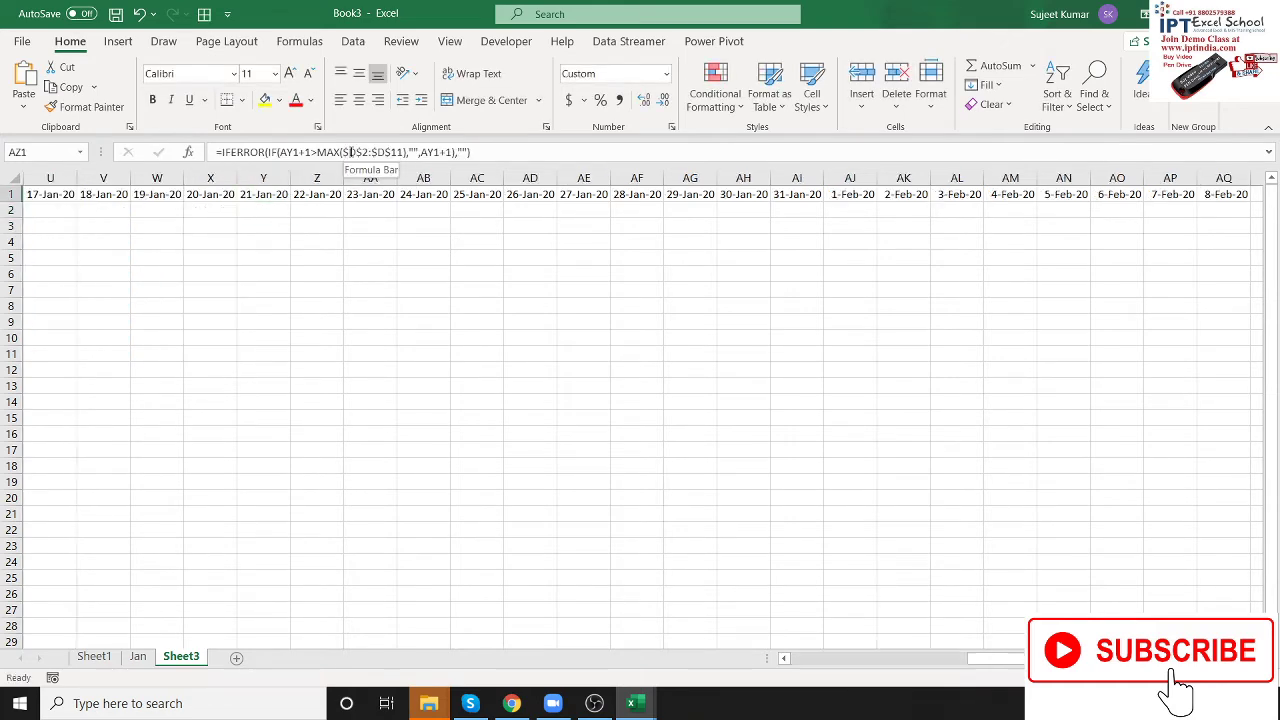
pyautogui.press('Down')
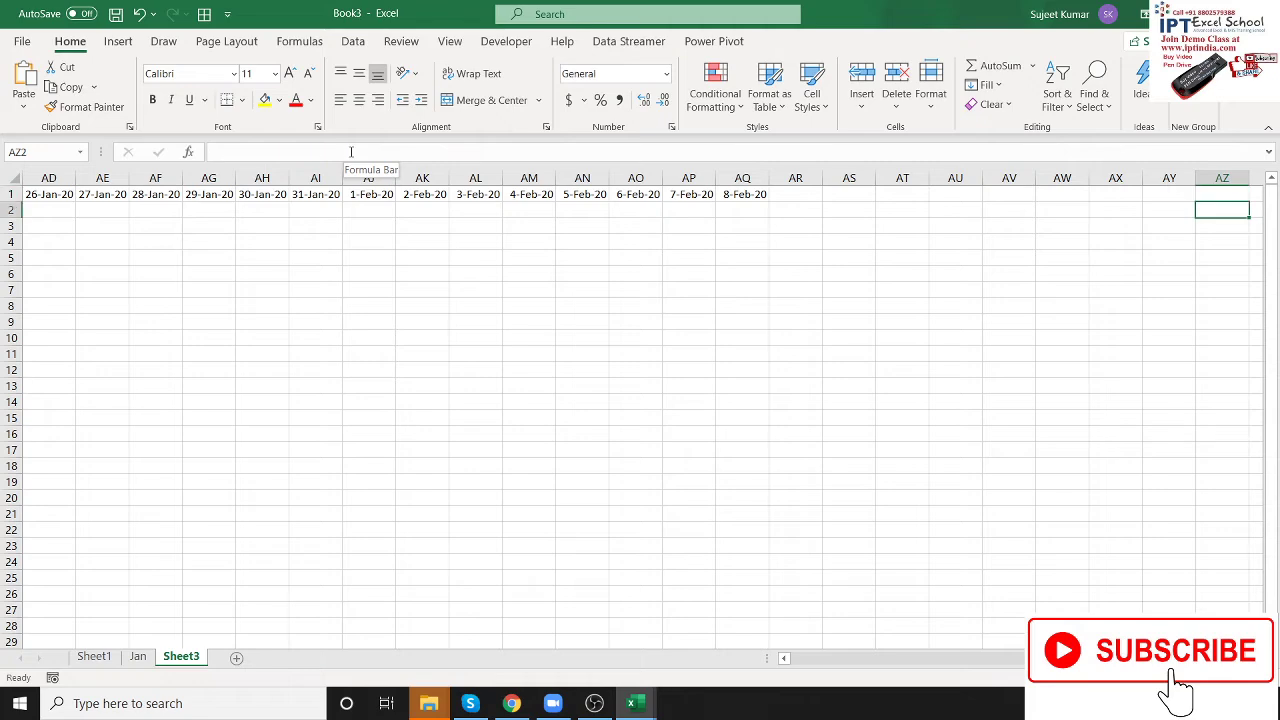
pyautogui.hotkey('ctrl', 'shift', 'Left')
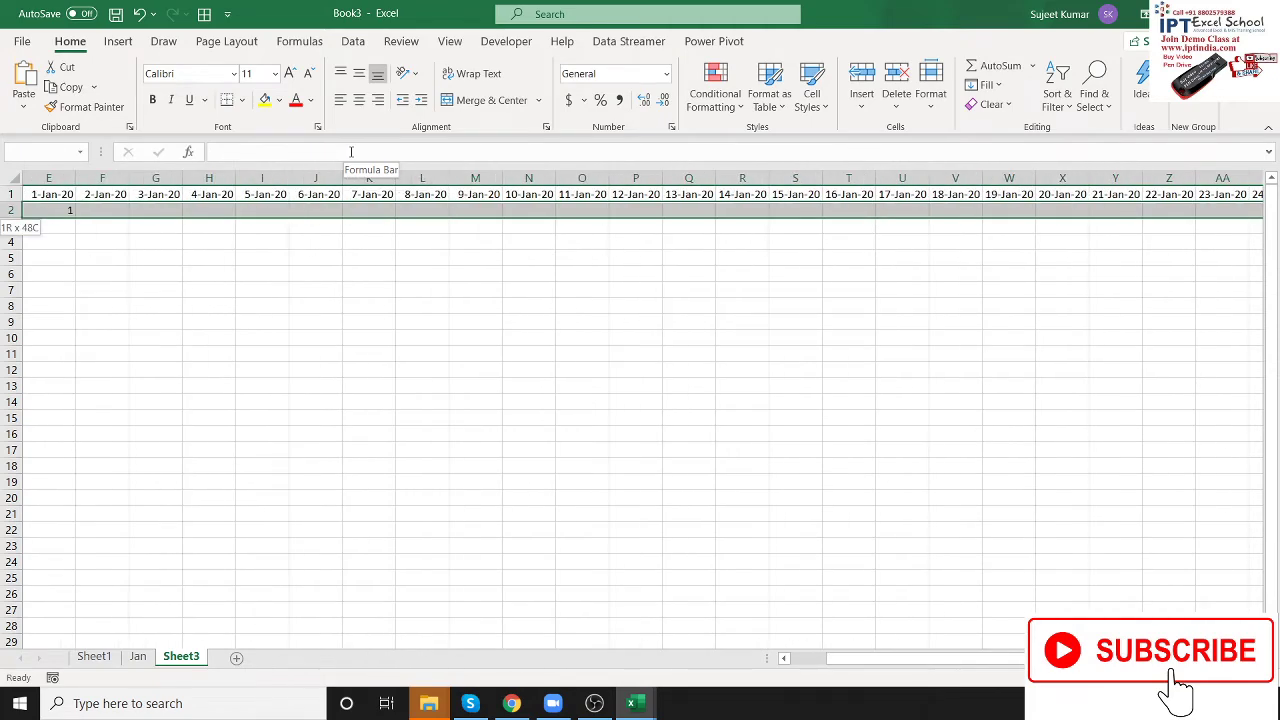
pyautogui.hotkey('shift', 'Down')
pyautogui.hotkey('shift', 'Down')
pyautogui.hotkey('shift', 'Down')
pyautogui.hotkey('shift', 'Down')
pyautogui.hotkey('shift', 'Down')
pyautogui.hotkey('shift', 'Down')
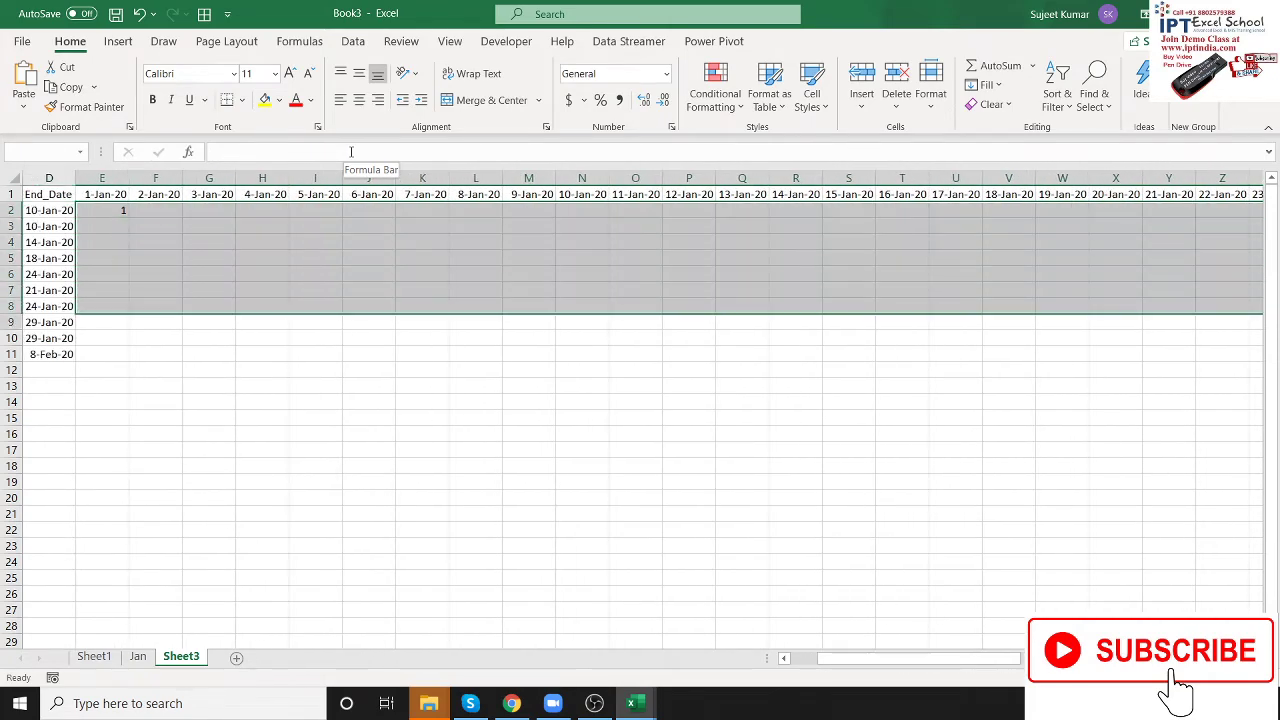
pyautogui.hotkey('shift', 'Down')
pyautogui.hotkey('shift', 'Down')
pyautogui.hotkey('shift', 'Down')
pyautogui.hotkey('shift', 'Up')
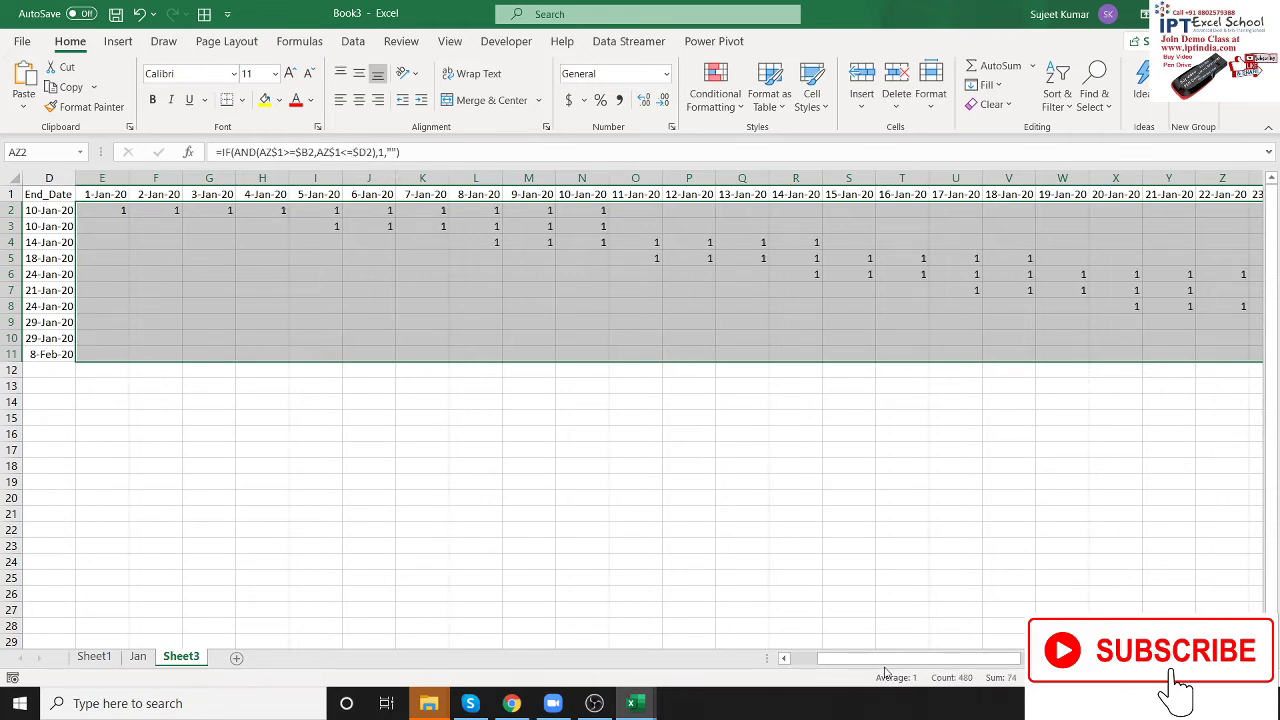
pyautogui.moveTo(886, 658)
pyautogui.mouseDown()
pyautogui.moveTo(901, 642)
pyautogui.moveTo(895, 658)
pyautogui.mouseUp()
# Start a Highlight Cells 'Equal To' rule for the grid with a custom format
pyautogui.click(715, 85)
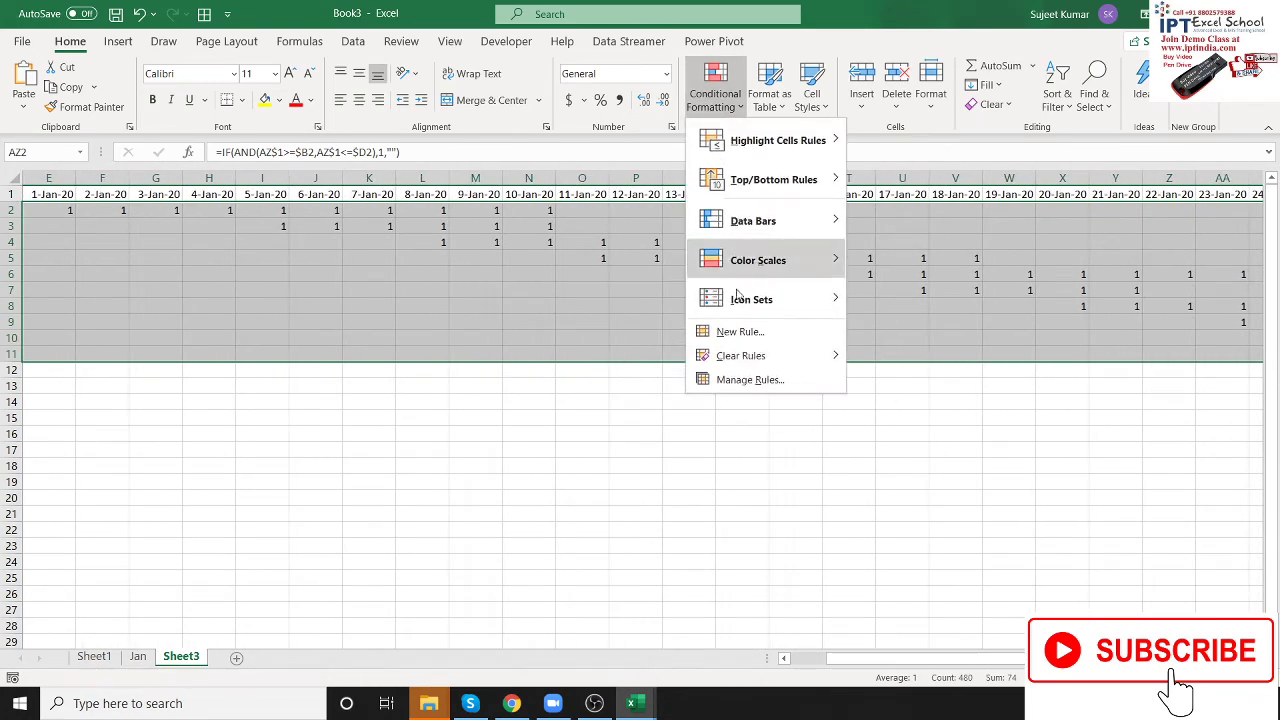
pyautogui.click(730, 380)
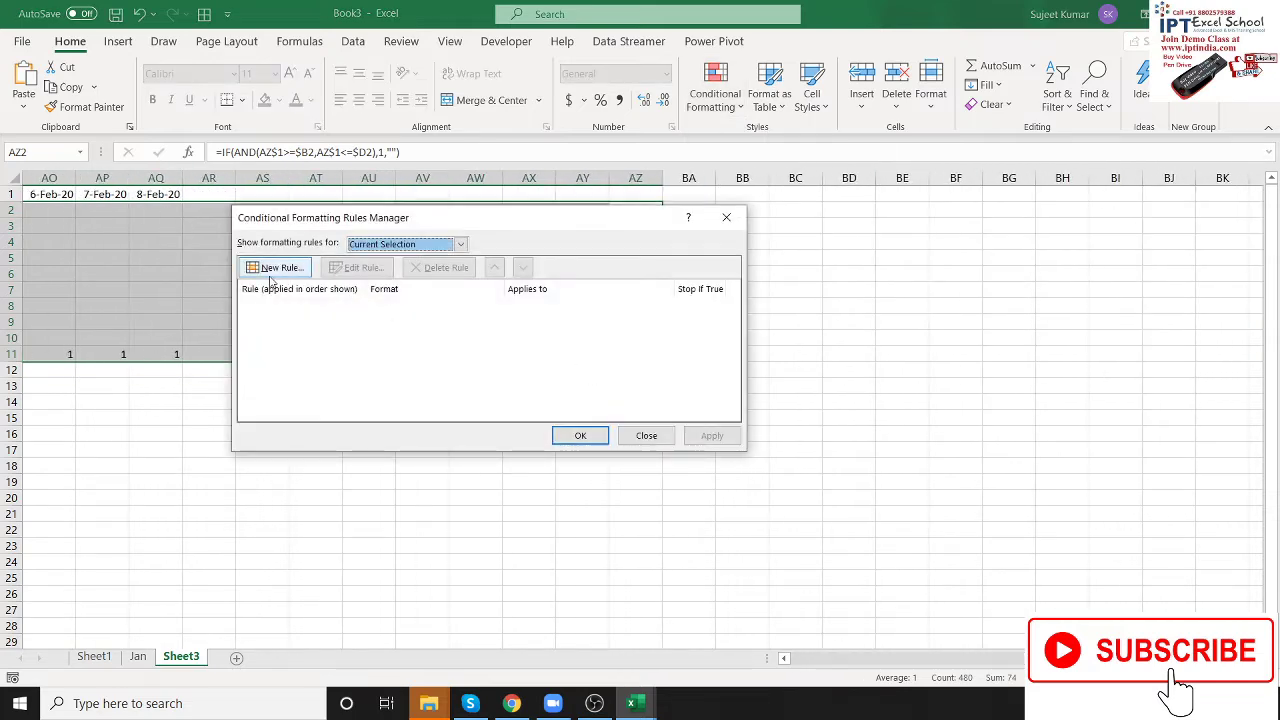
pyautogui.press('Escape')
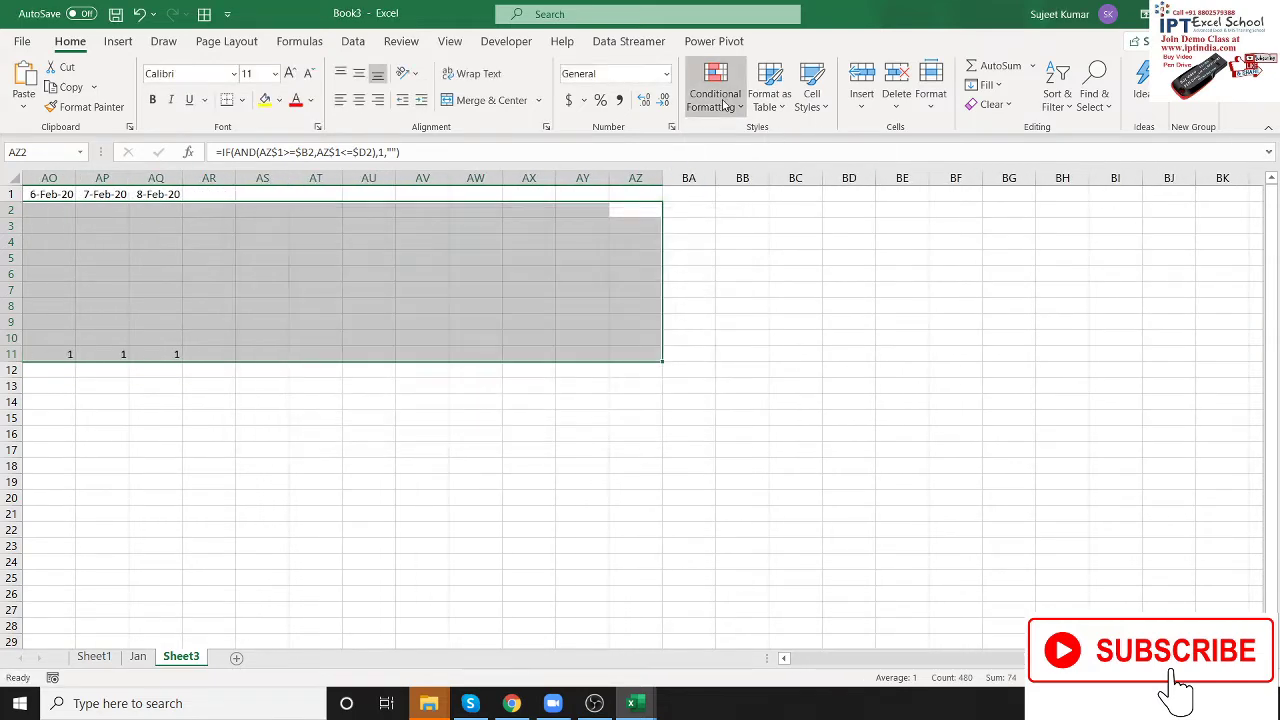
pyautogui.click(724, 104)
pyautogui.moveTo(790, 140)
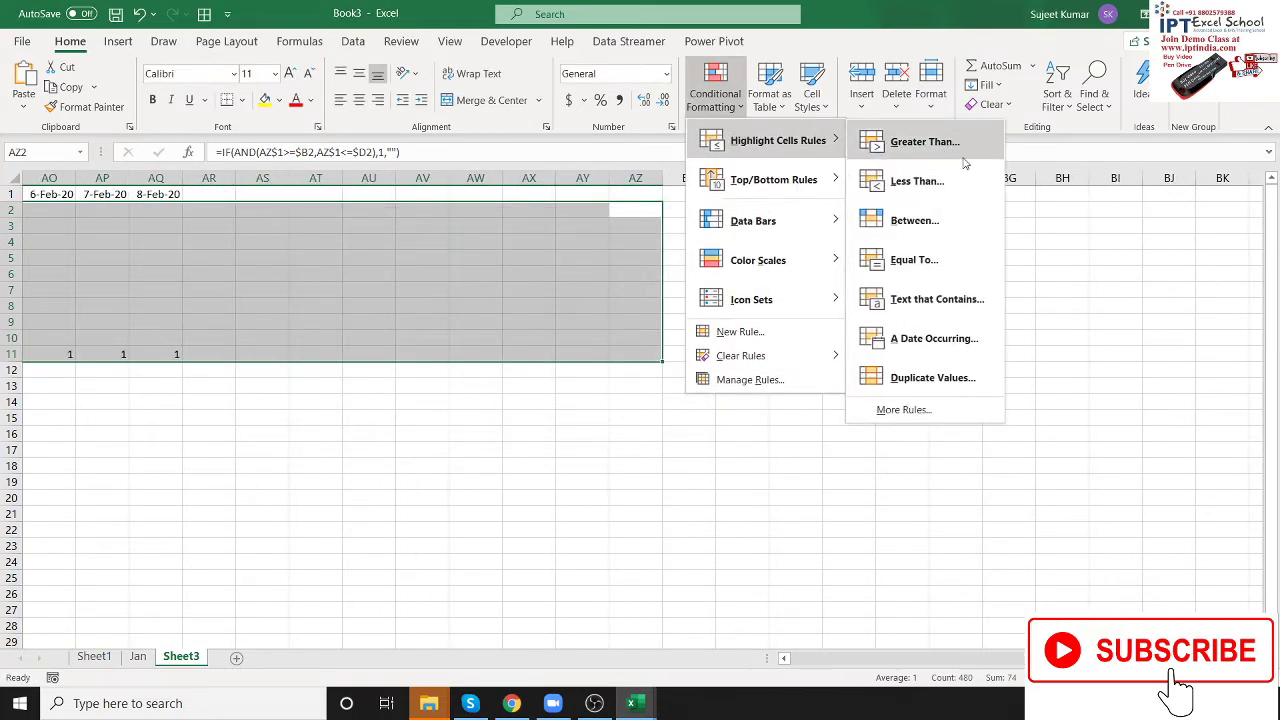
pyautogui.click(926, 266)
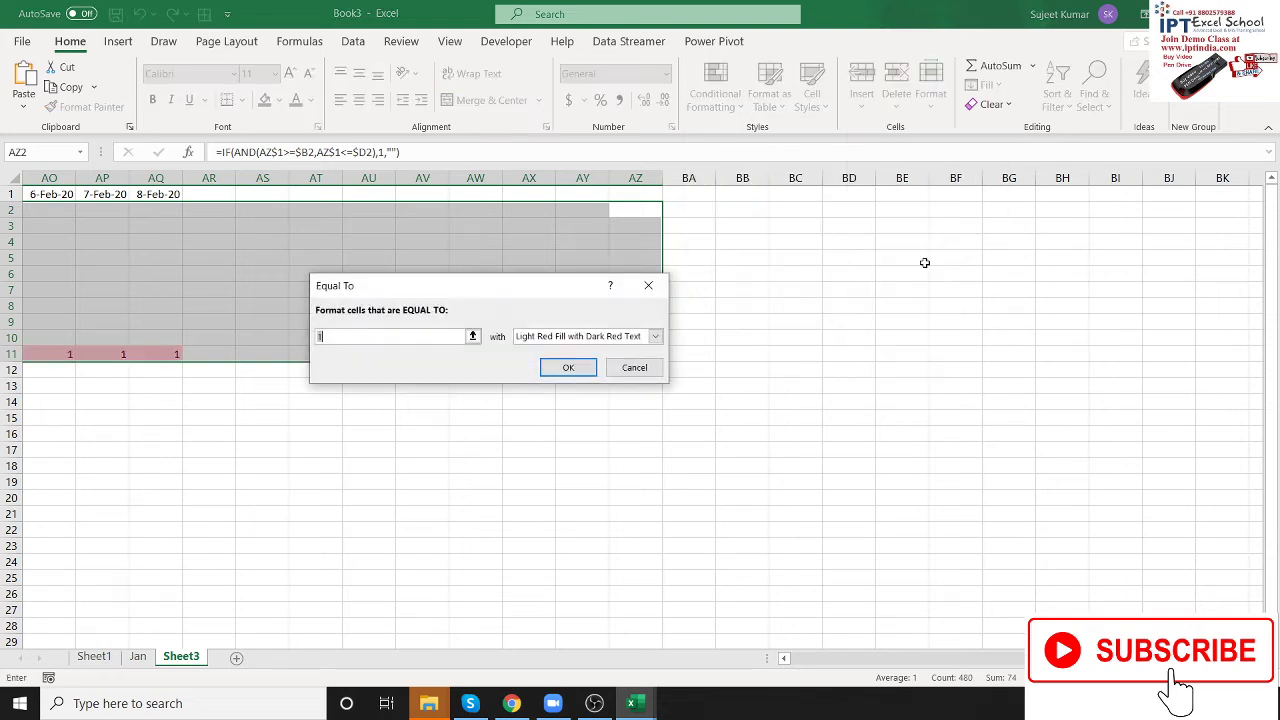
pyautogui.click(575, 338)
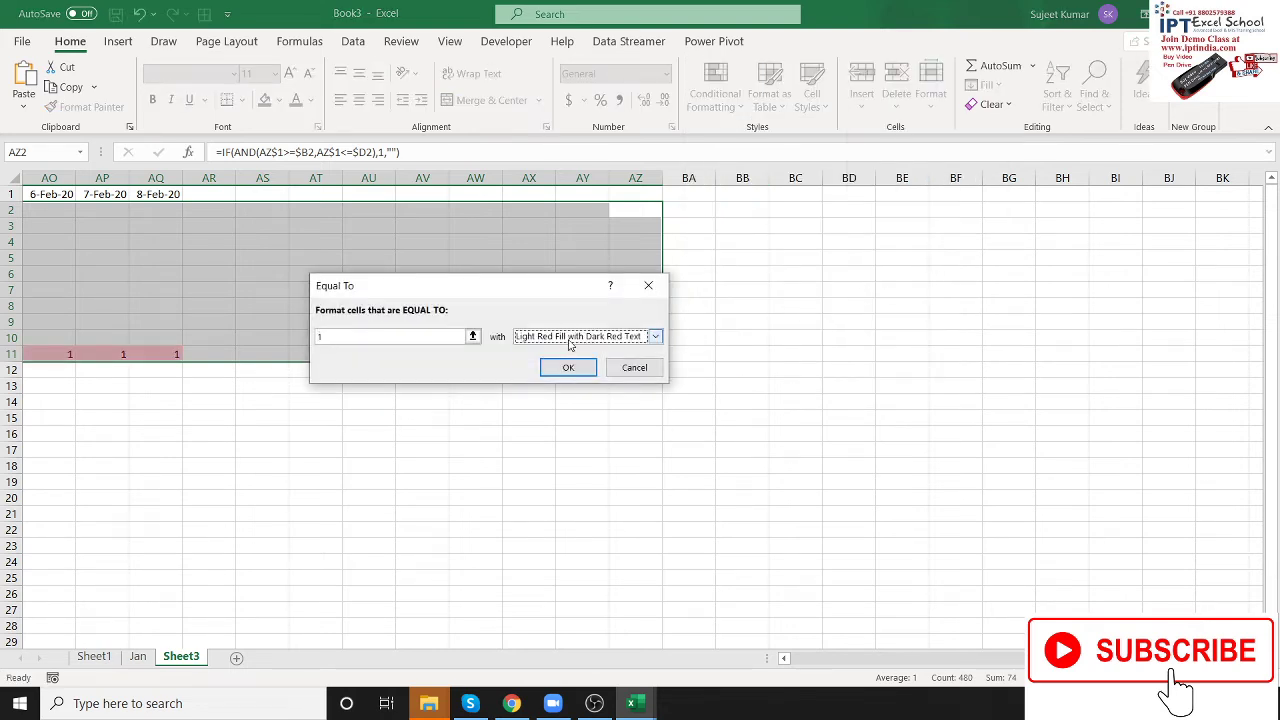
pyautogui.click(562, 420)
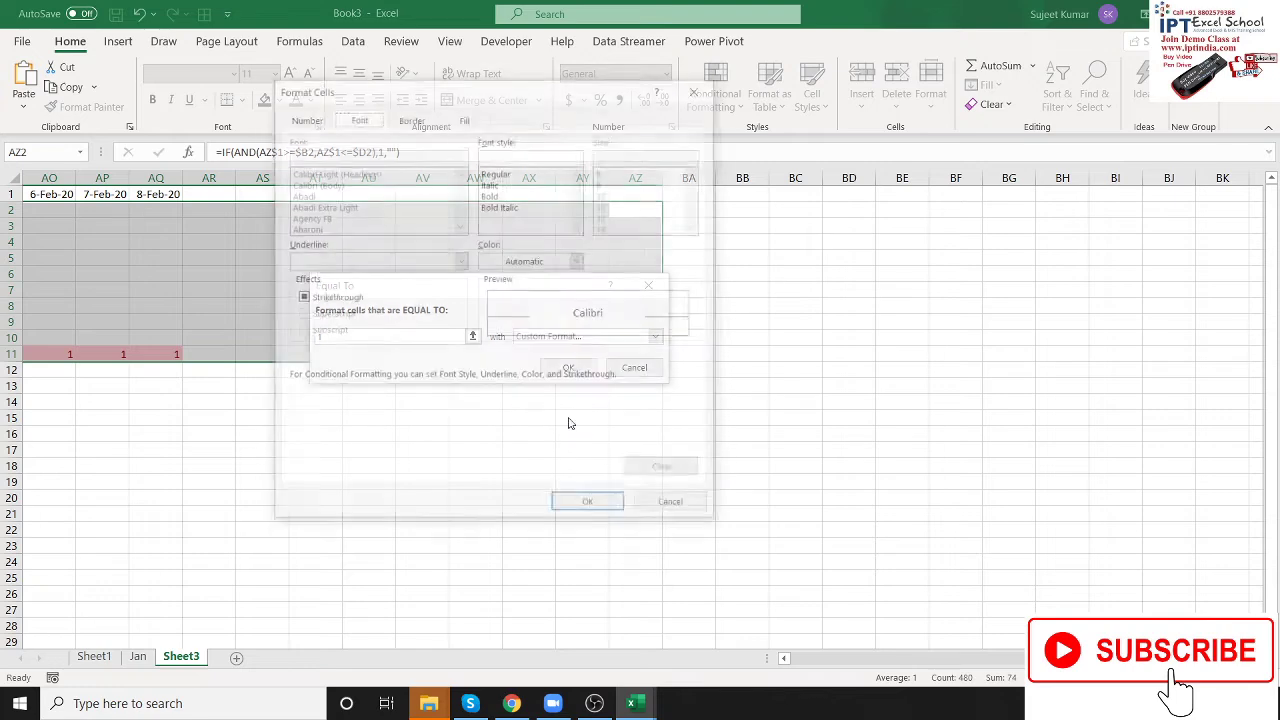
# Give the custom format white top and bottom borders and a green fill
pyautogui.click(414, 117)
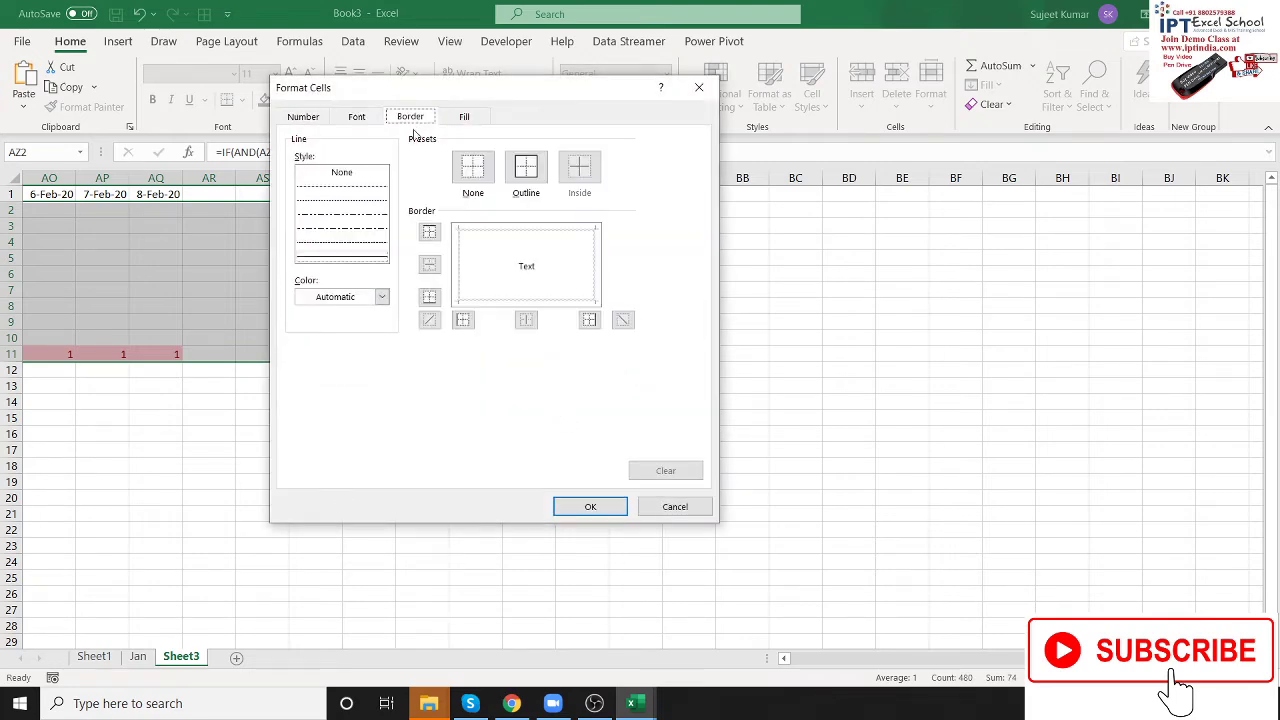
pyautogui.click(335, 297)
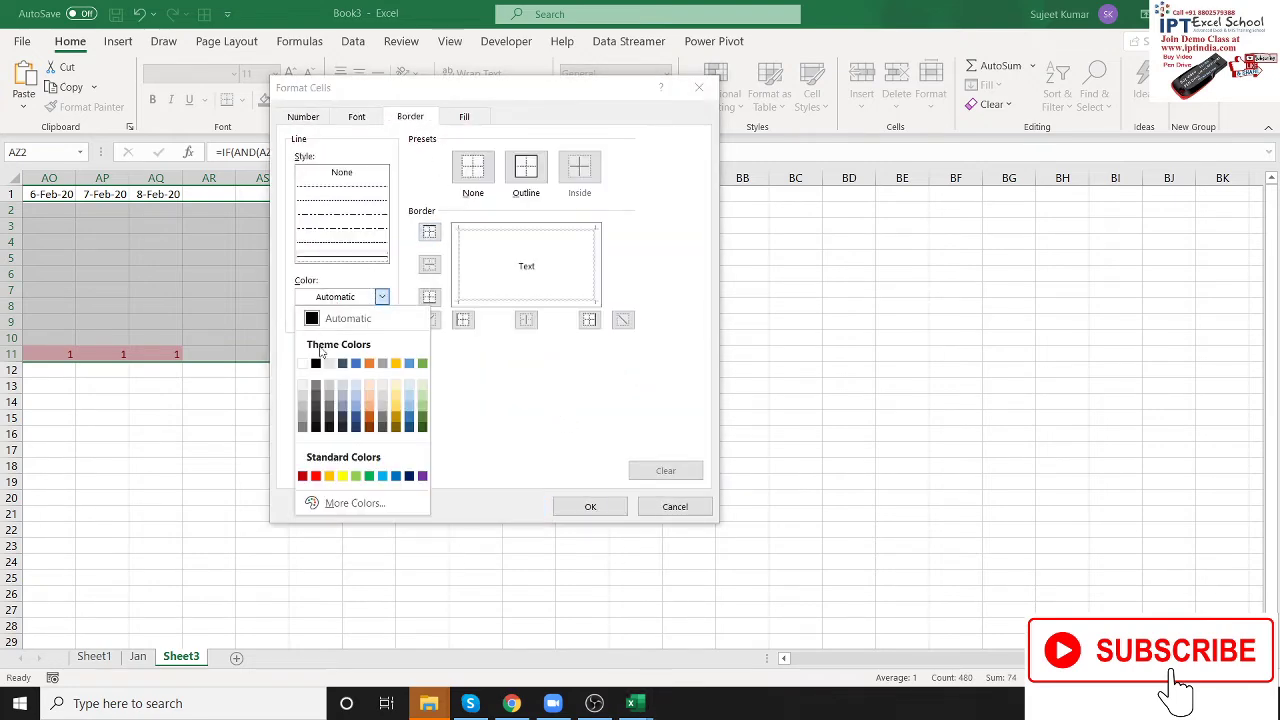
pyautogui.click(303, 365)
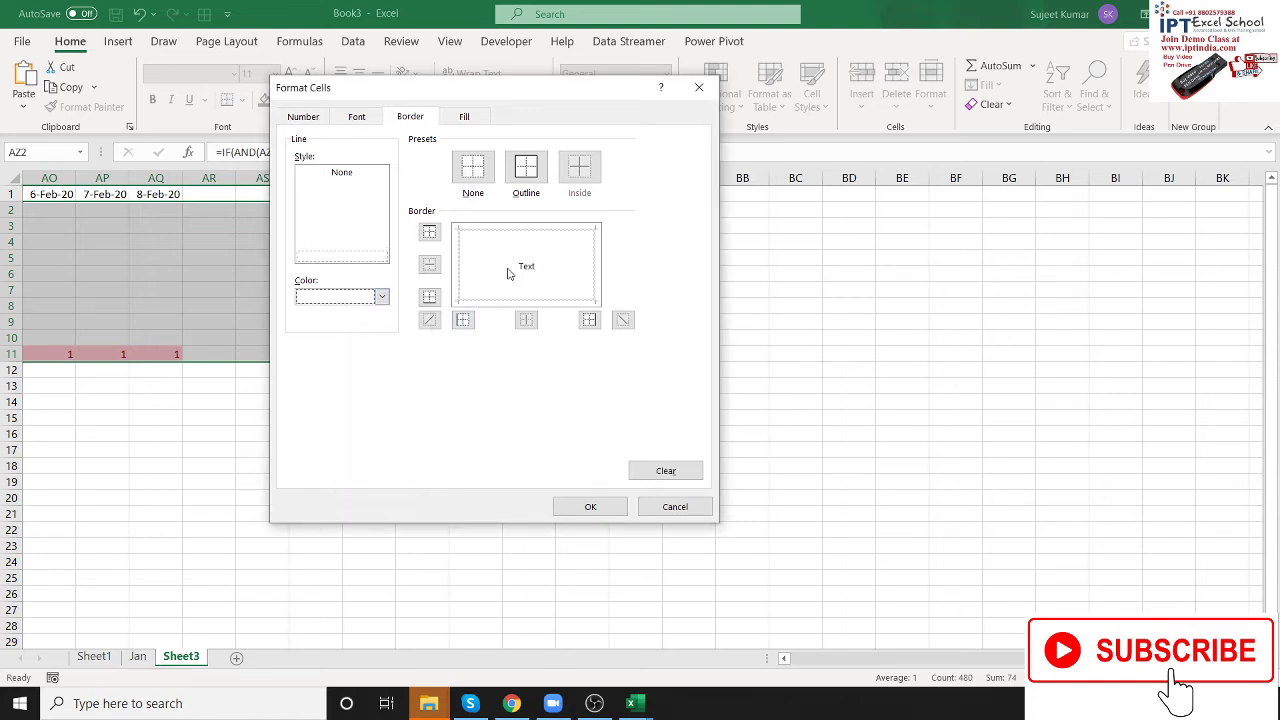
pyautogui.click(518, 232)
pyautogui.click(501, 302)
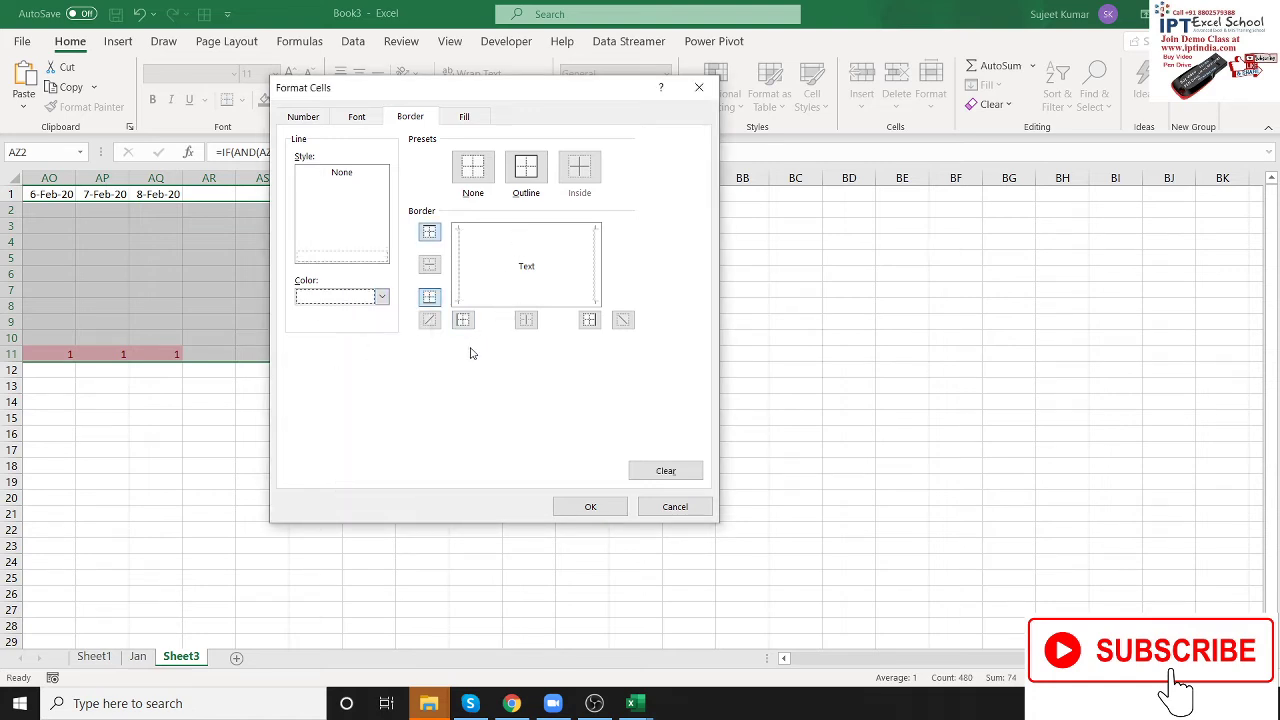
pyautogui.click(463, 117)
pyautogui.click(375, 278)
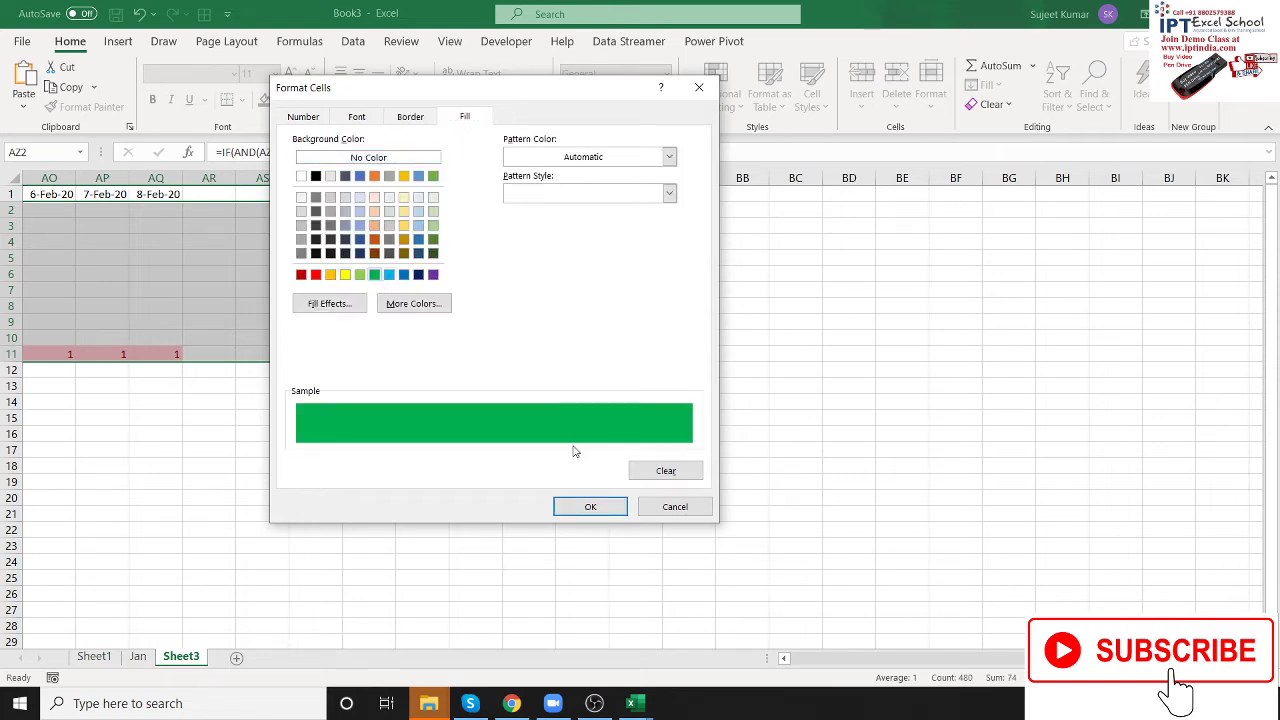
pyautogui.click(589, 508)
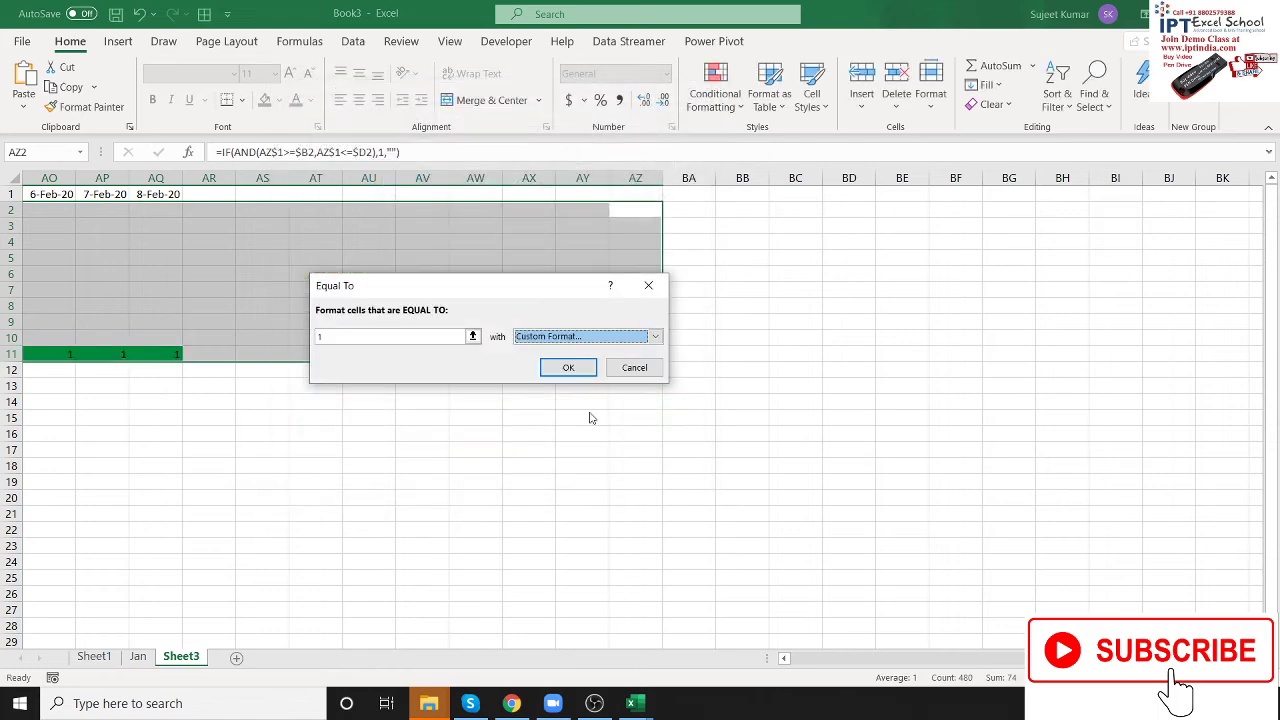
# Make the font green so the 1s blend in, then apply the equal-to-1 rule
pyautogui.click(570, 338)
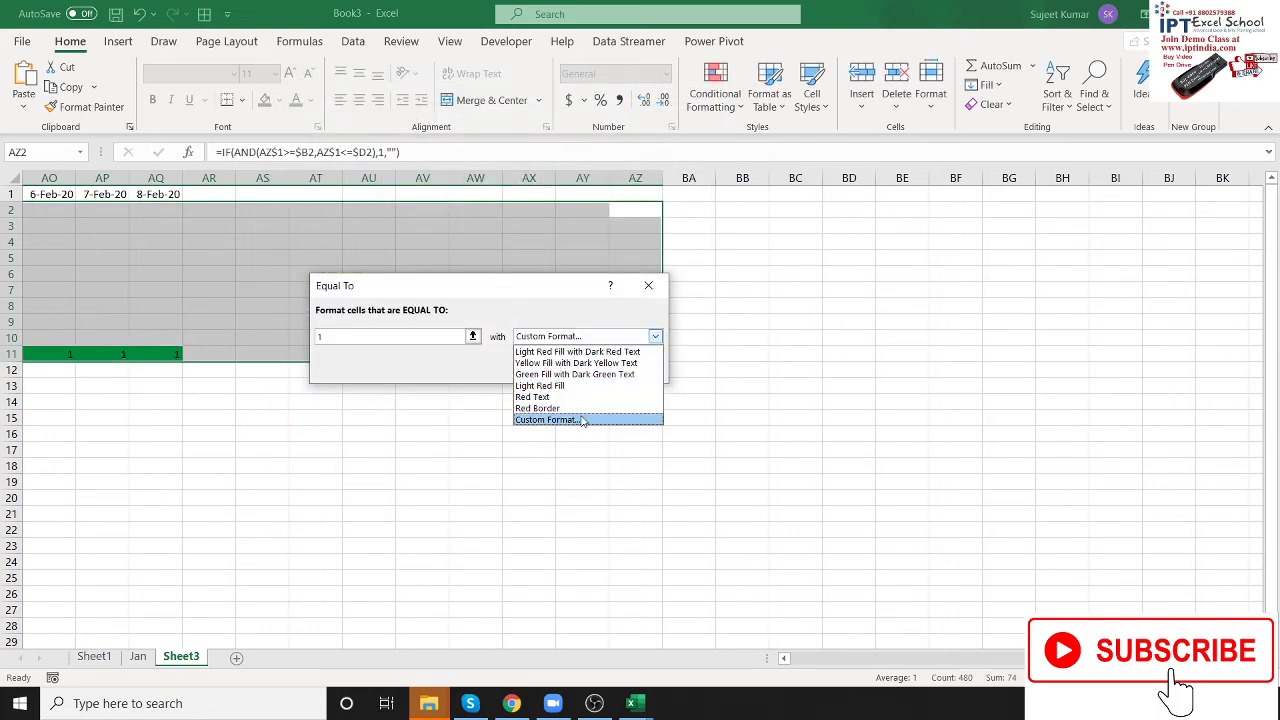
pyautogui.click(583, 420)
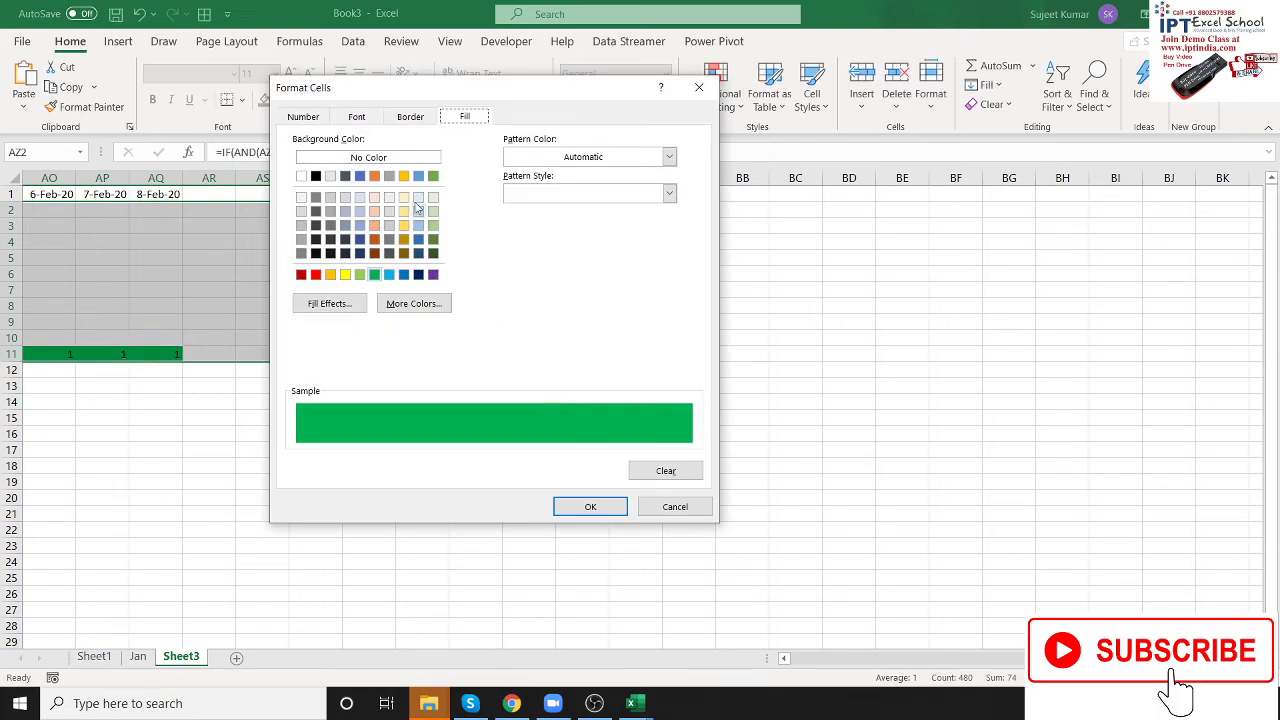
pyautogui.click(370, 117)
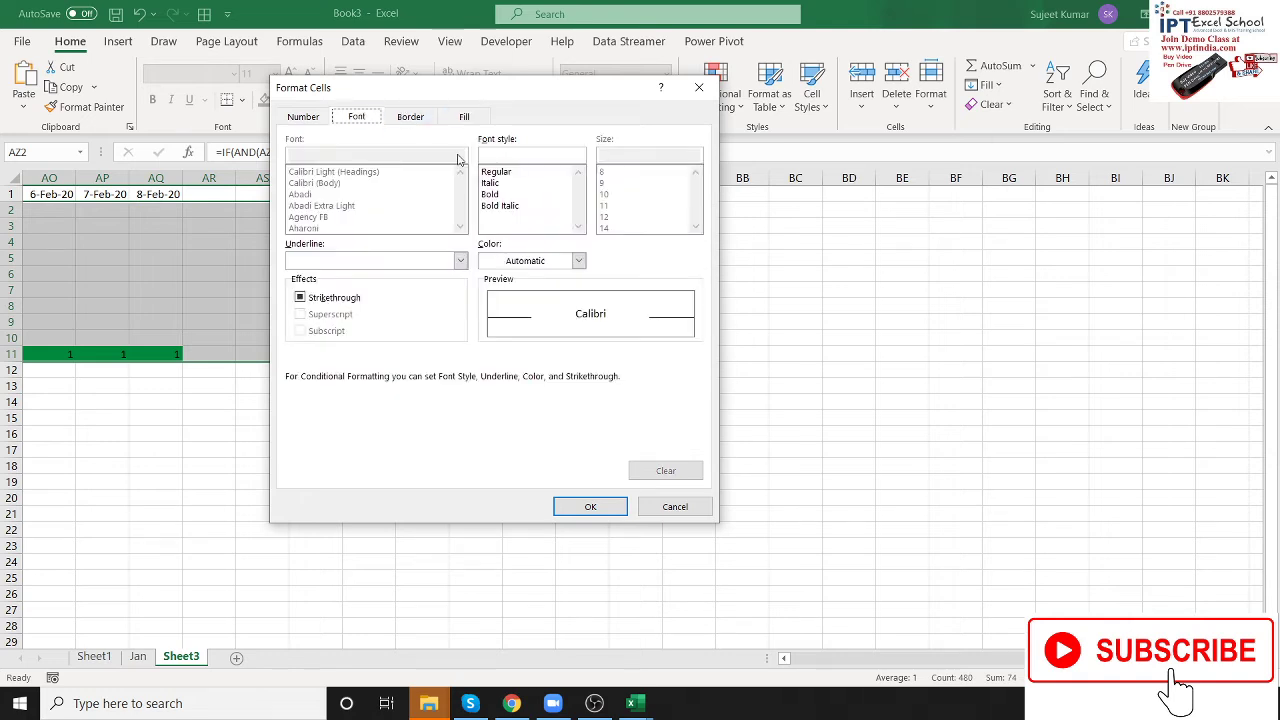
pyautogui.click(578, 260)
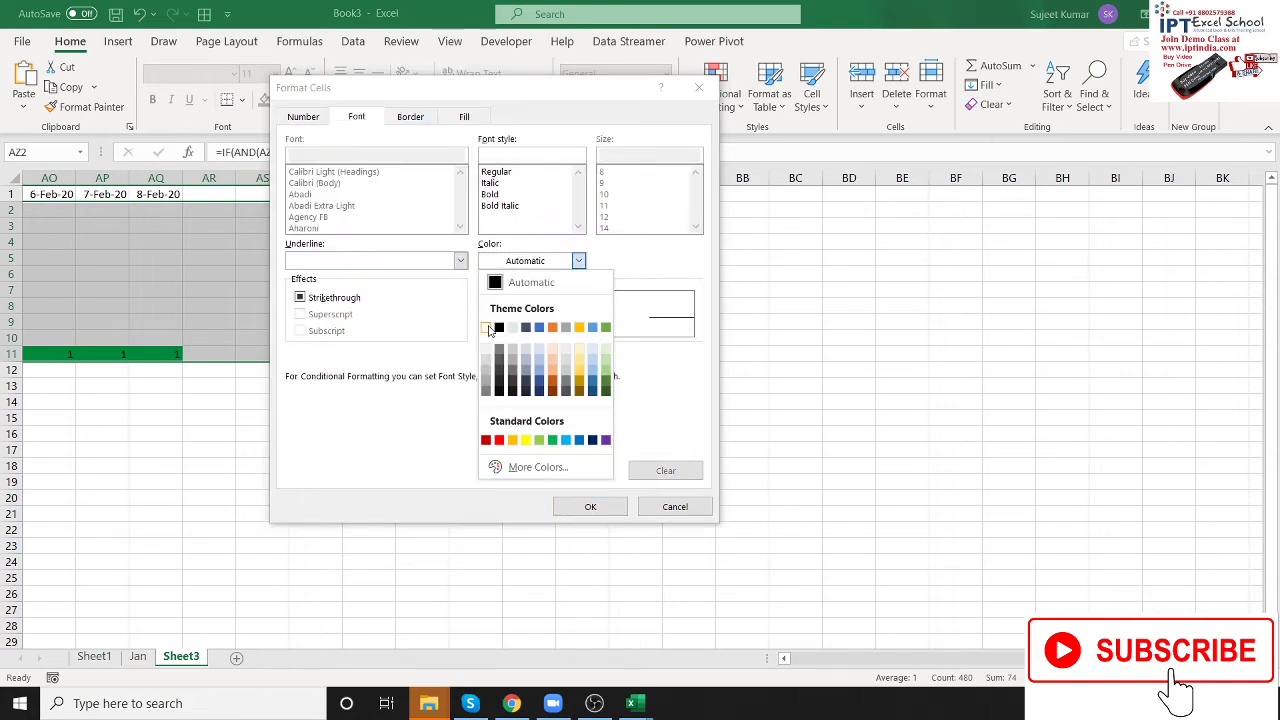
pyautogui.click(489, 330)
pyautogui.click(531, 262)
pyautogui.click(552, 440)
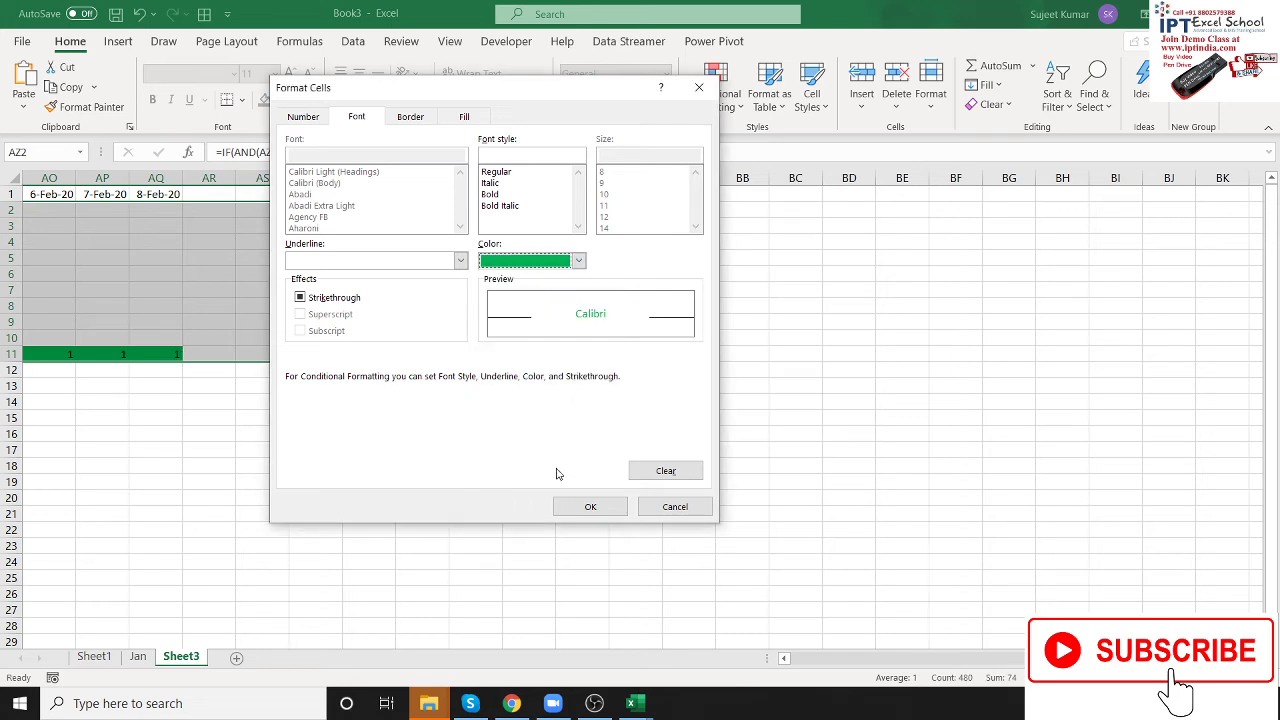
pyautogui.click(588, 506)
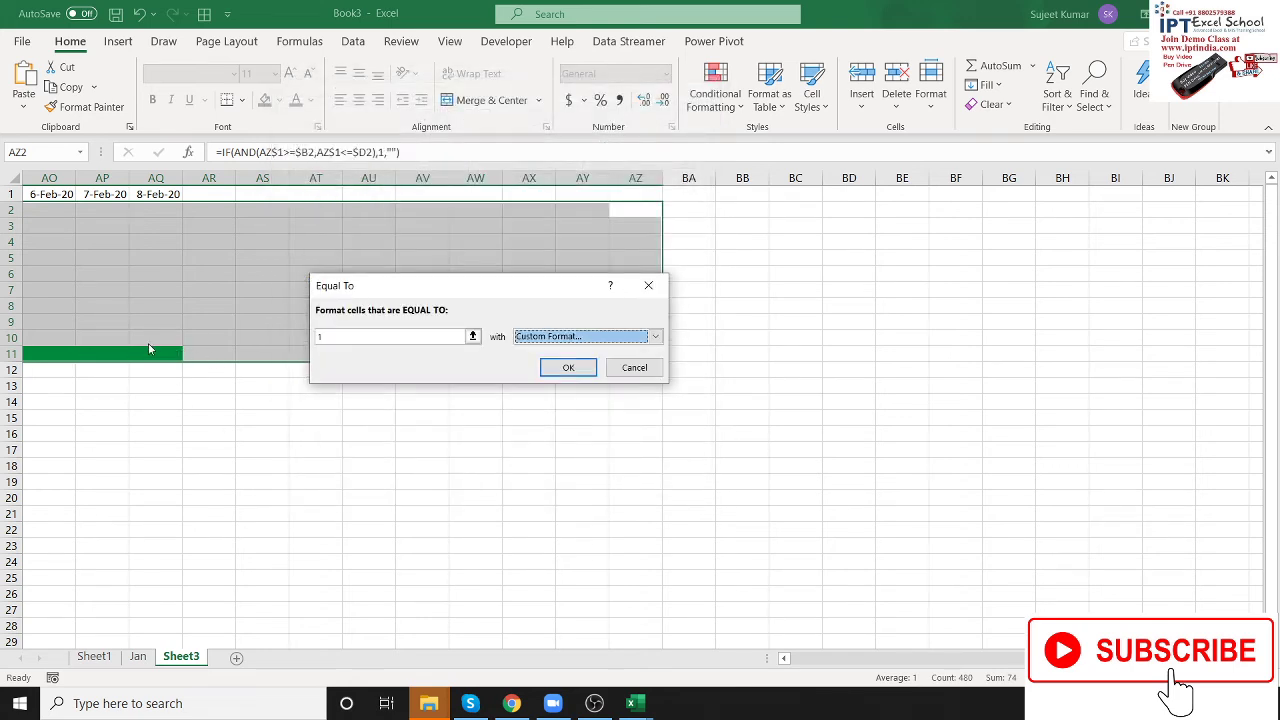
pyautogui.click(567, 368)
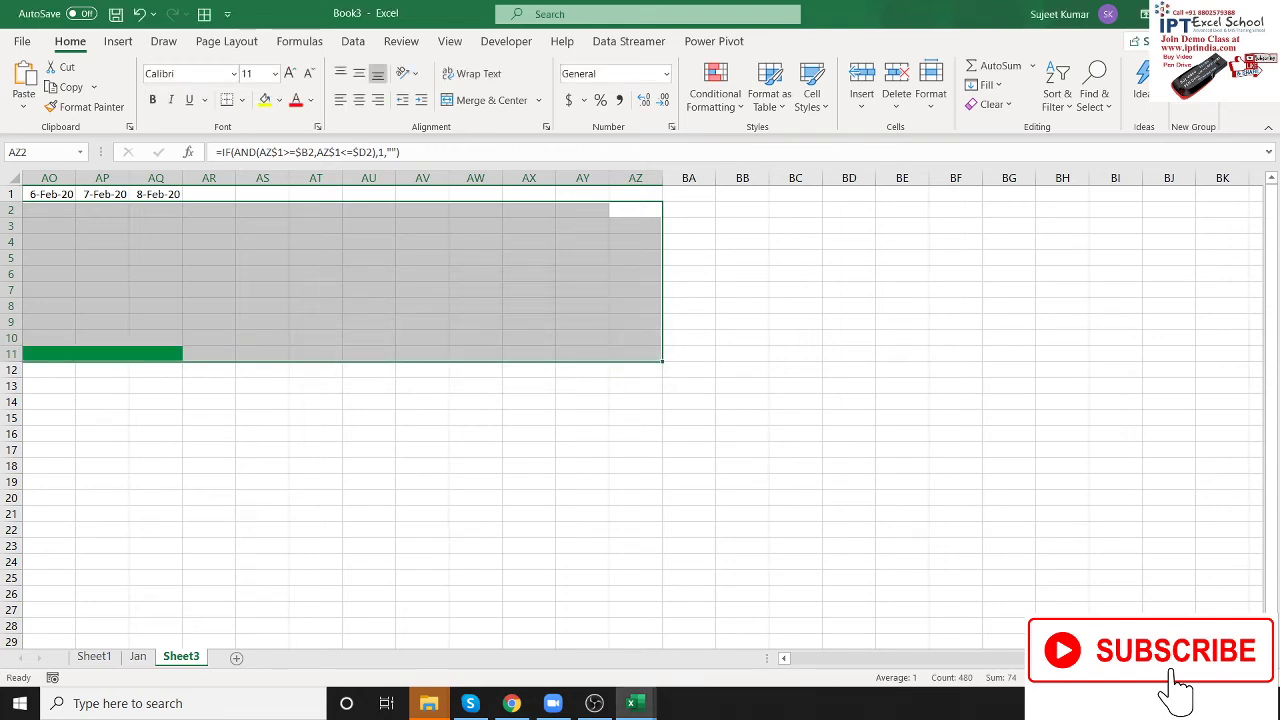
pyautogui.moveTo(1060, 658); pyautogui.dragTo(800, 665)
# Apply the custom DD number format to headers E1:AQ1 so they show 01, 02, 03
pyautogui.click(766, 526)
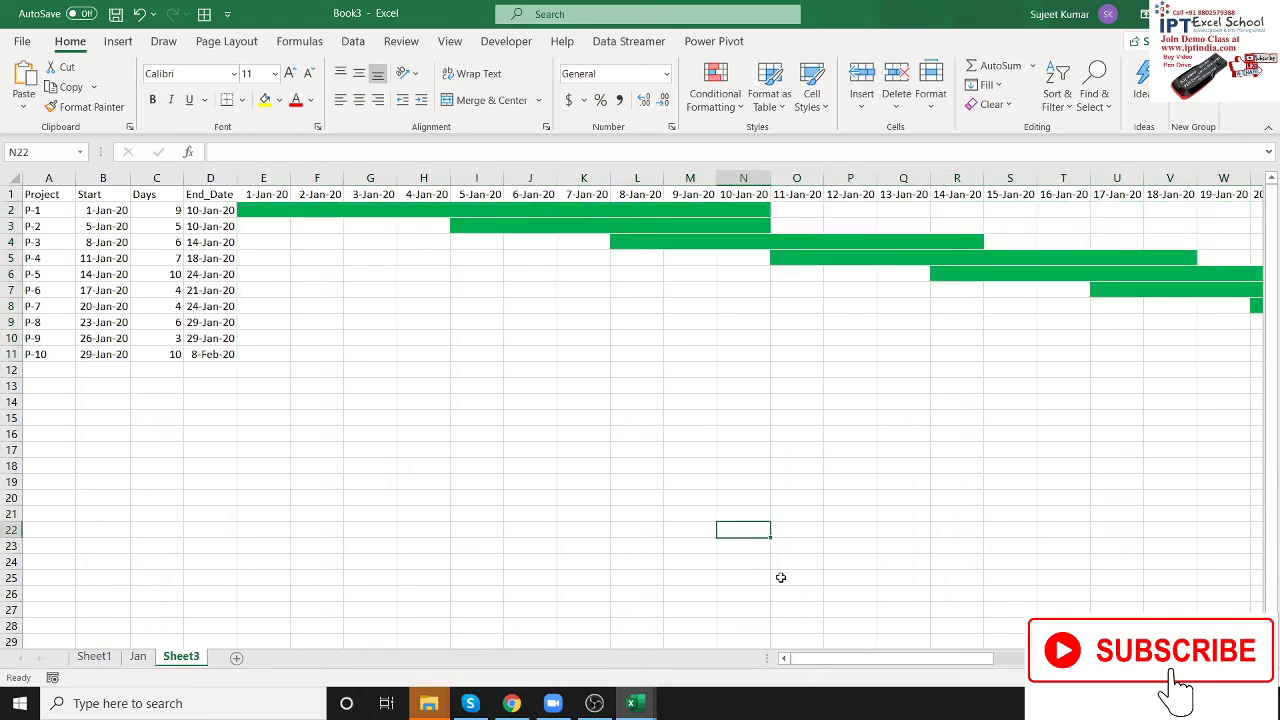
pyautogui.click(268, 194)
pyautogui.hotkey('ctrl', 'shift', 'Right')
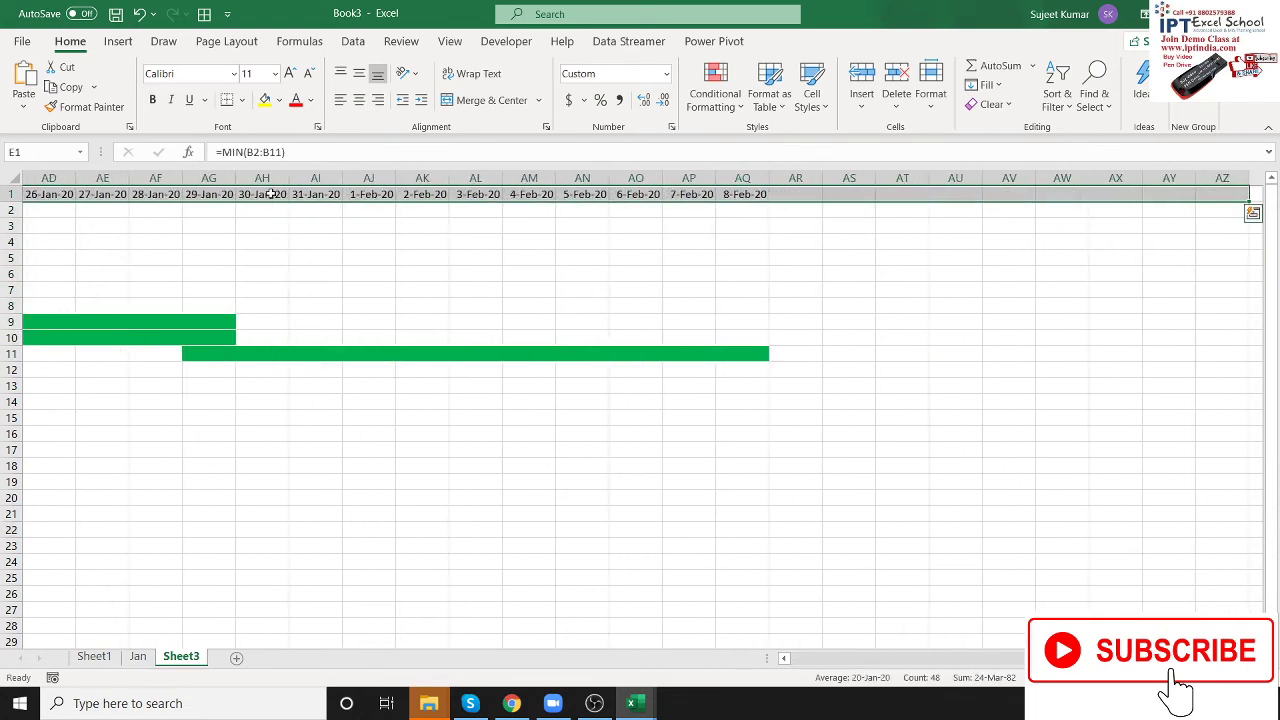
pyautogui.rightClick(357, 196)
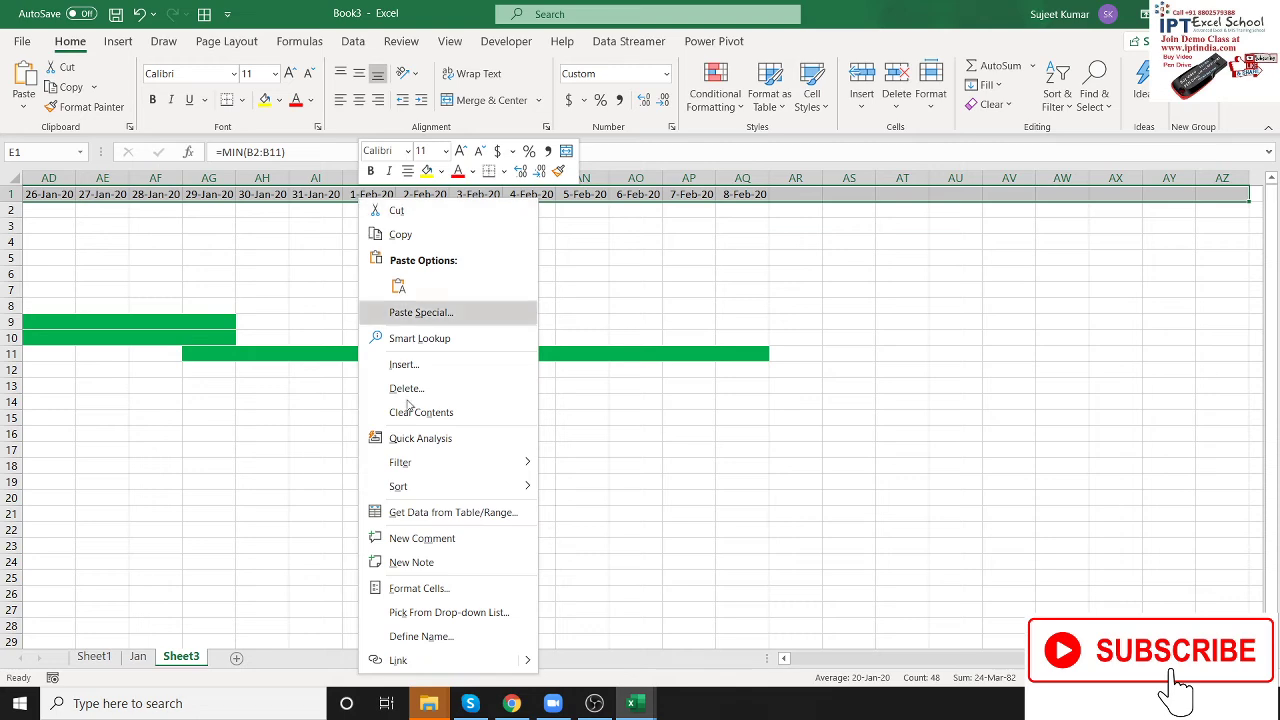
pyautogui.click(446, 590)
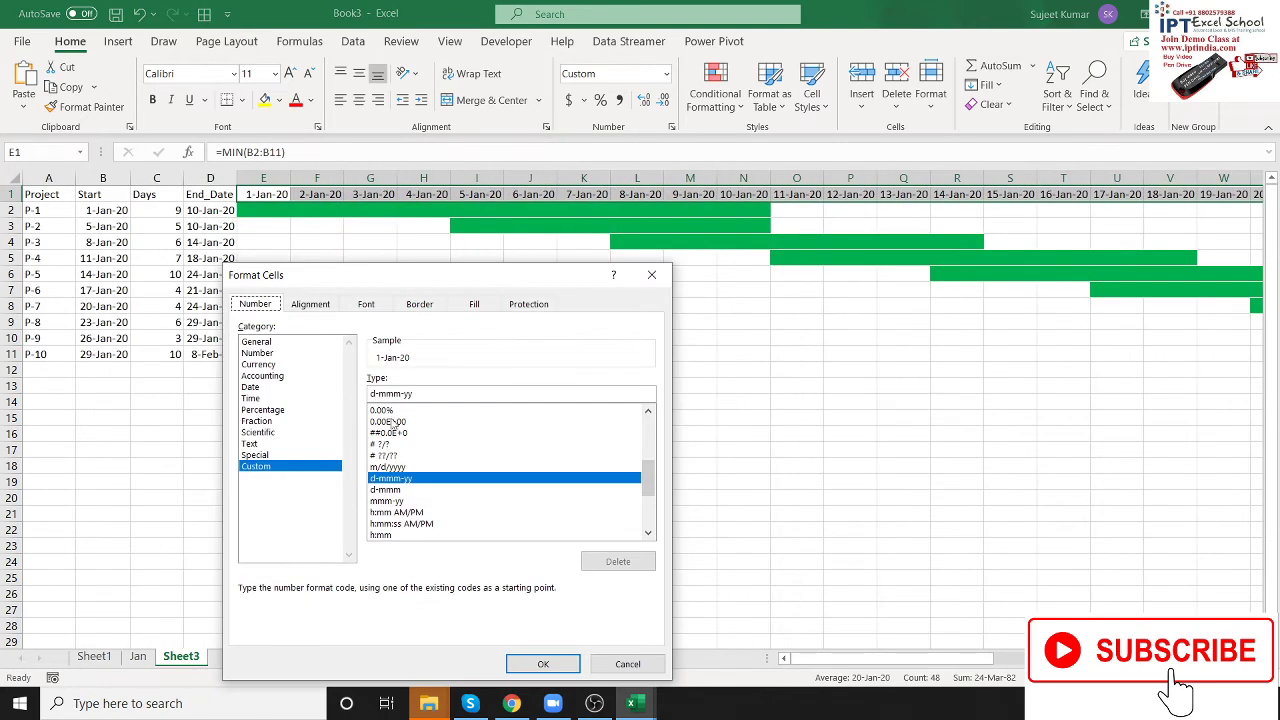
pyautogui.moveTo(415, 393); pyautogui.dragTo(368, 393)
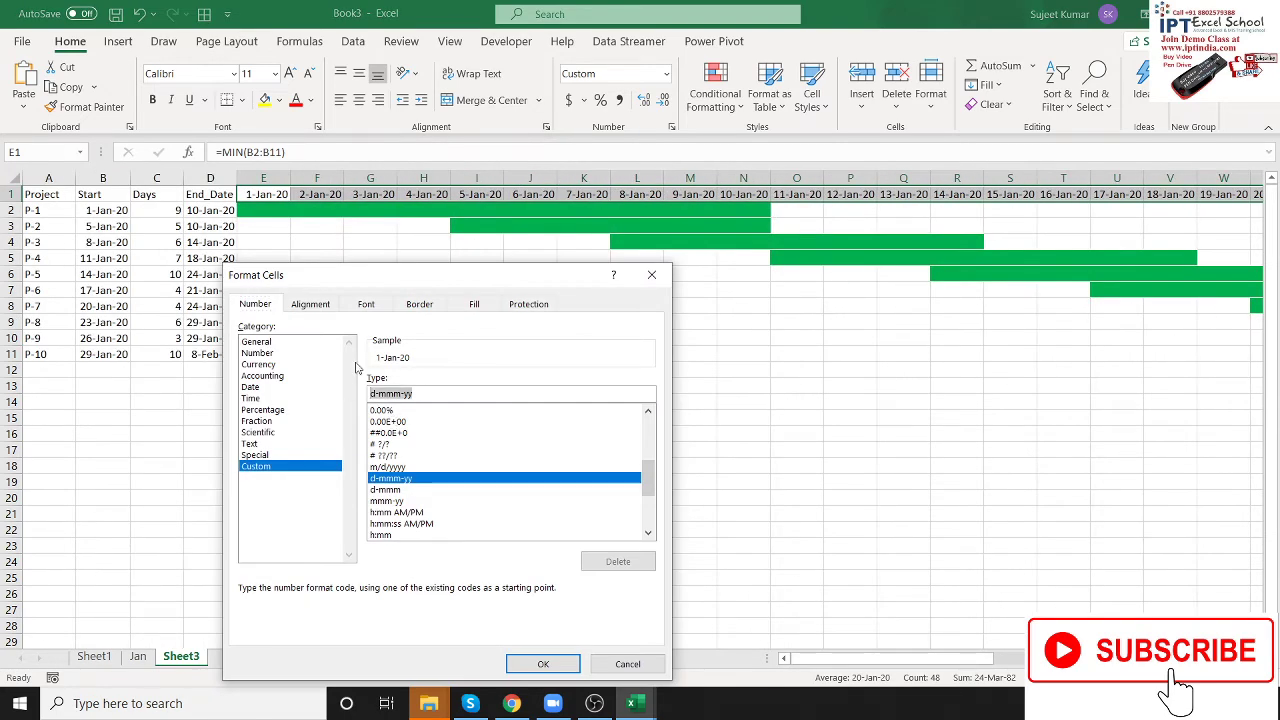
pyautogui.write('DD')
pyautogui.click(541, 666)
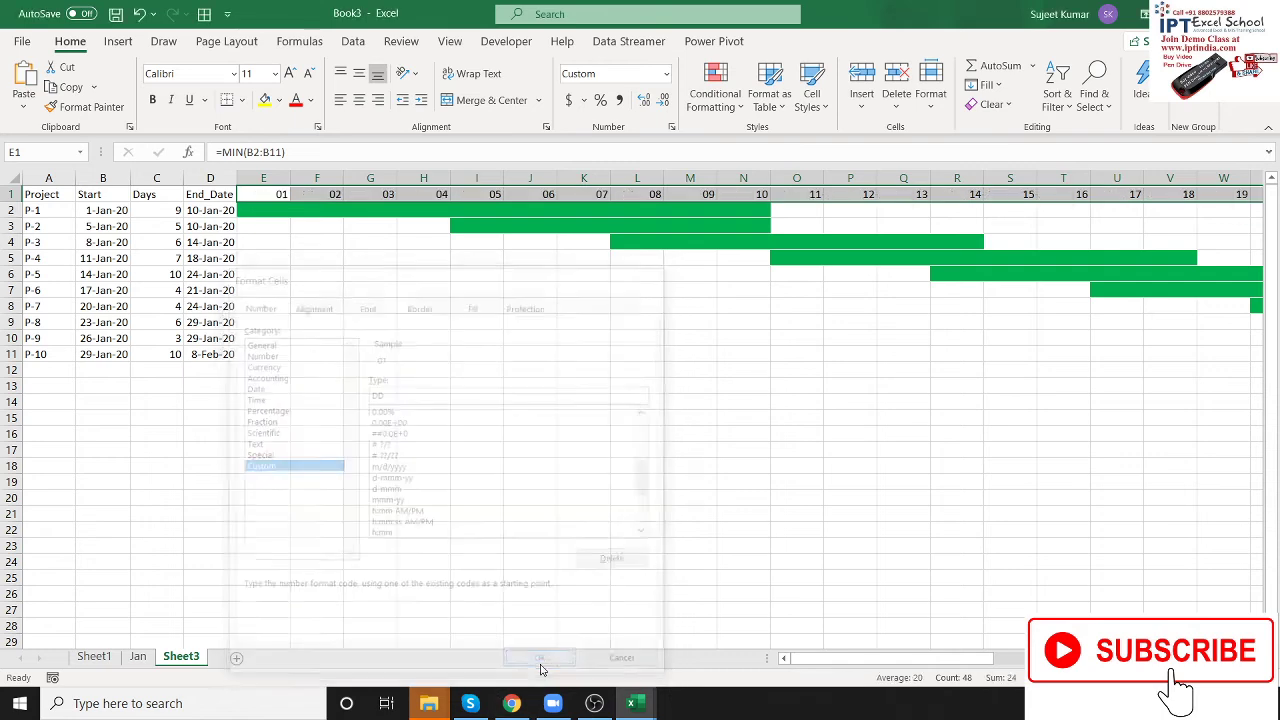
pyautogui.click(380, 527)
pyautogui.click(11, 177)
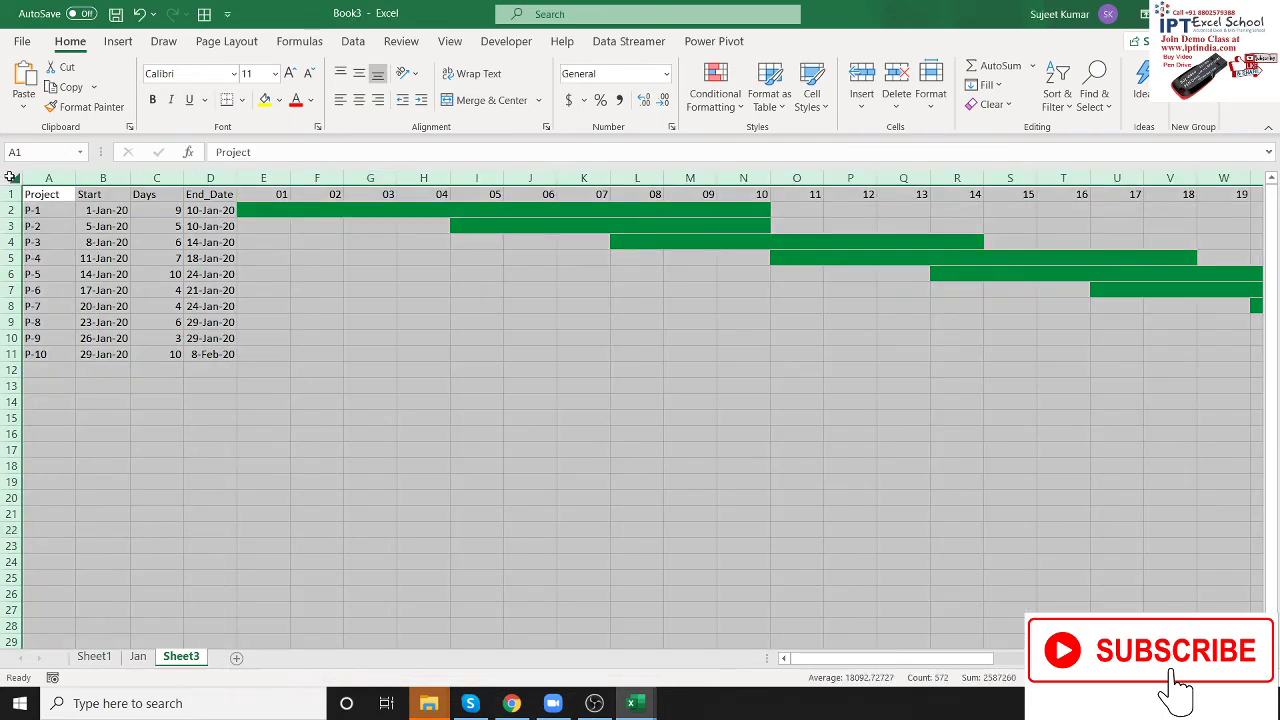
# AutoFit the day columns narrow and frame A1:AQ11 with a thick outside border
pyautogui.doubleClick(289, 177)
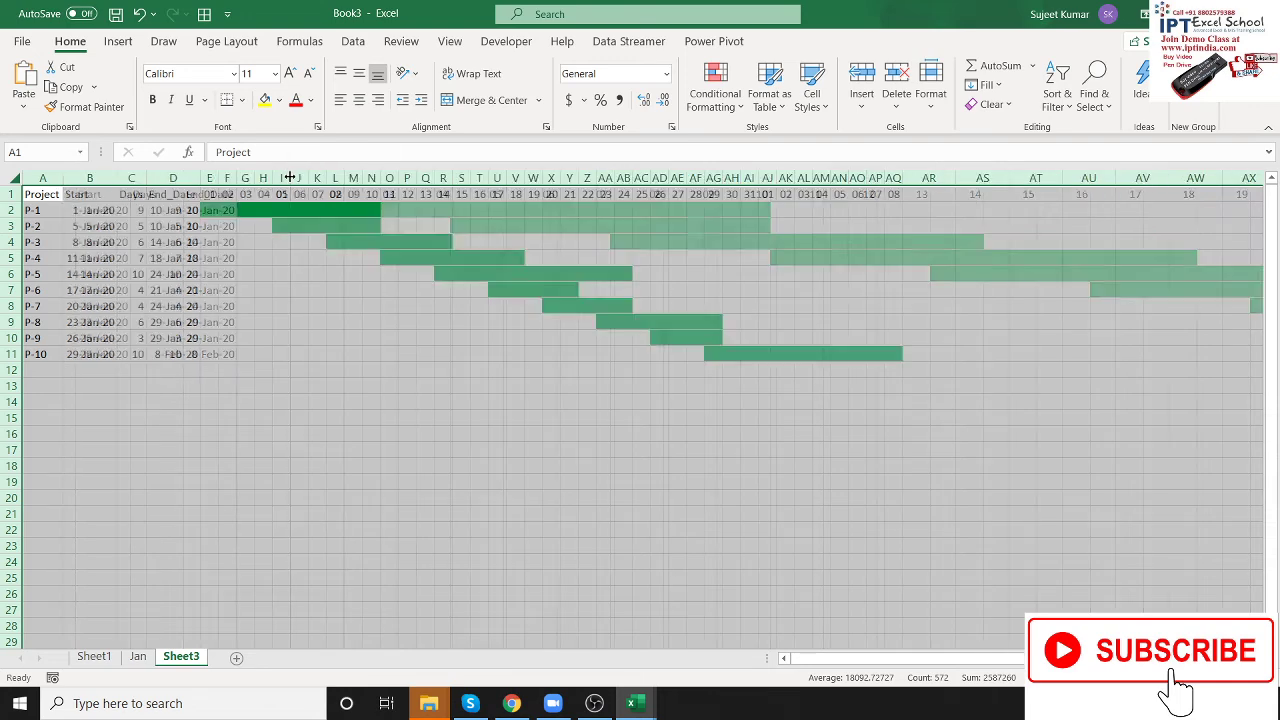
pyautogui.click(395, 428)
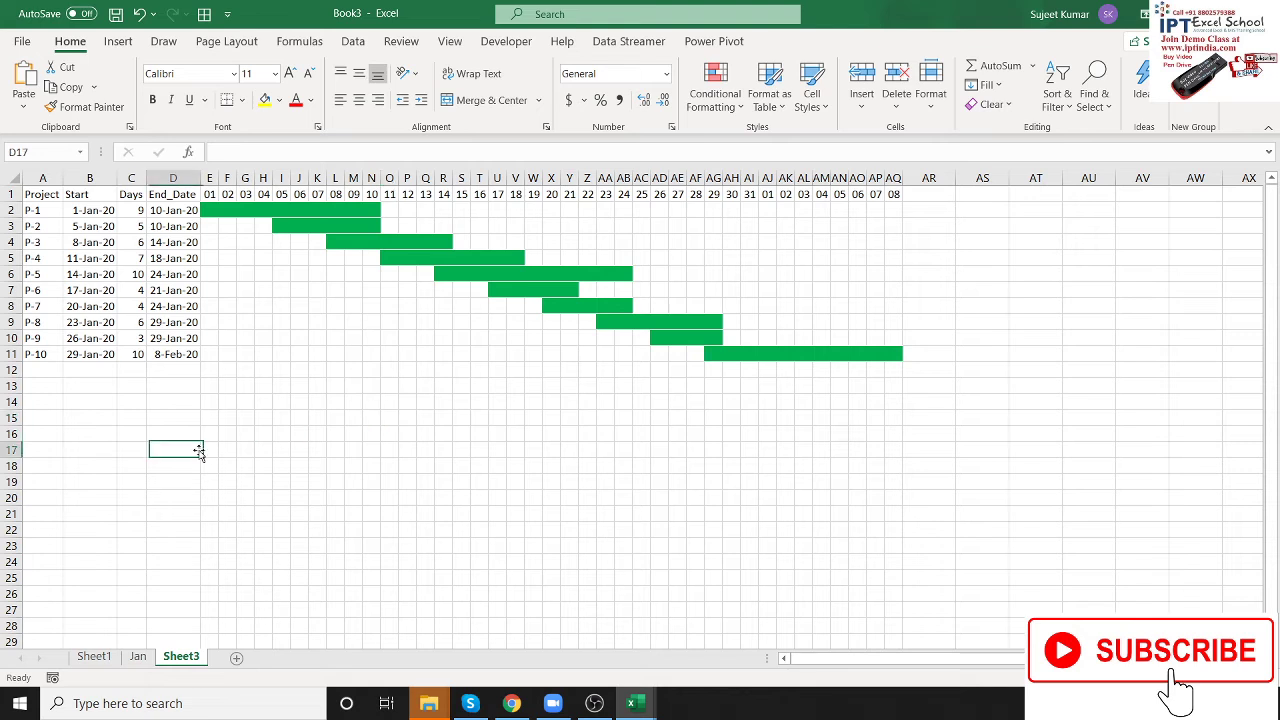
pyautogui.moveTo(55, 197)
pyautogui.mouseDown()
pyautogui.moveTo(923, 360)
pyautogui.moveTo(897, 359)
pyautogui.mouseUp()
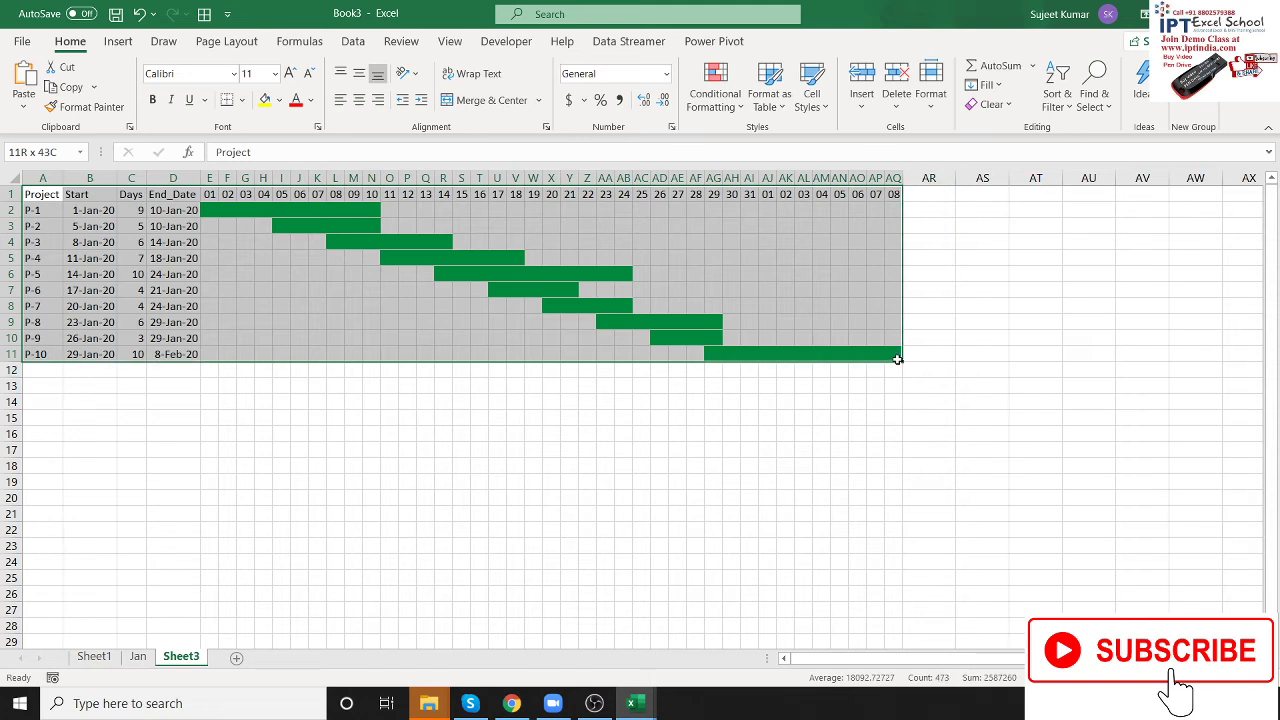
pyautogui.click(241, 100)
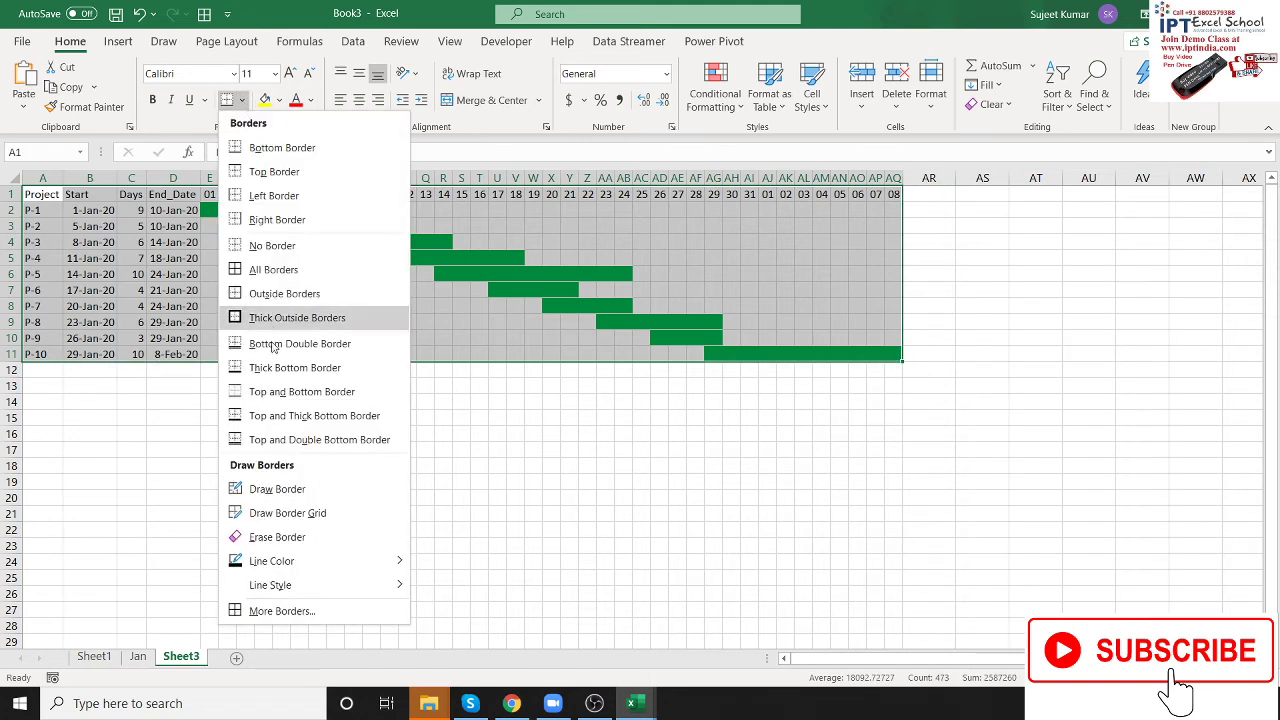
pyautogui.click(263, 319)
pyautogui.click(286, 417)
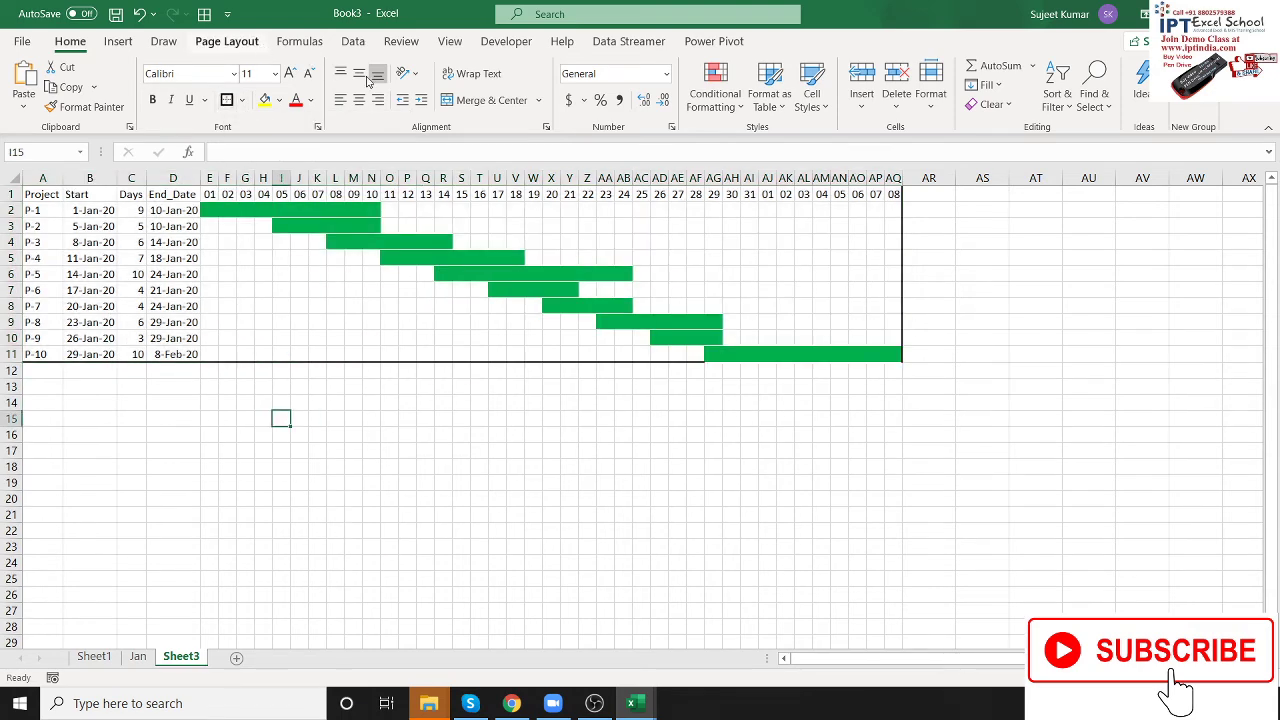
pyautogui.click(240, 44)
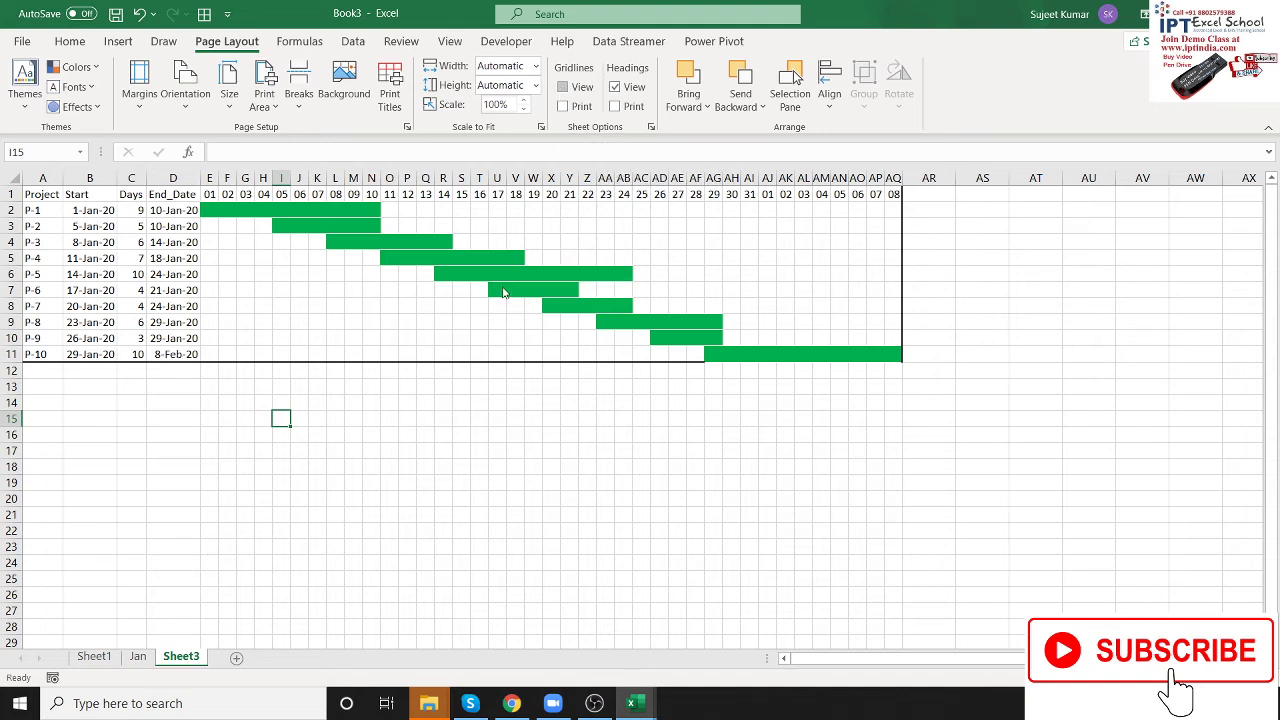
# Hide Sheet3's gridlines and select the Gantt table to review it
pyautogui.click(563, 87)
pyautogui.click(404, 434)
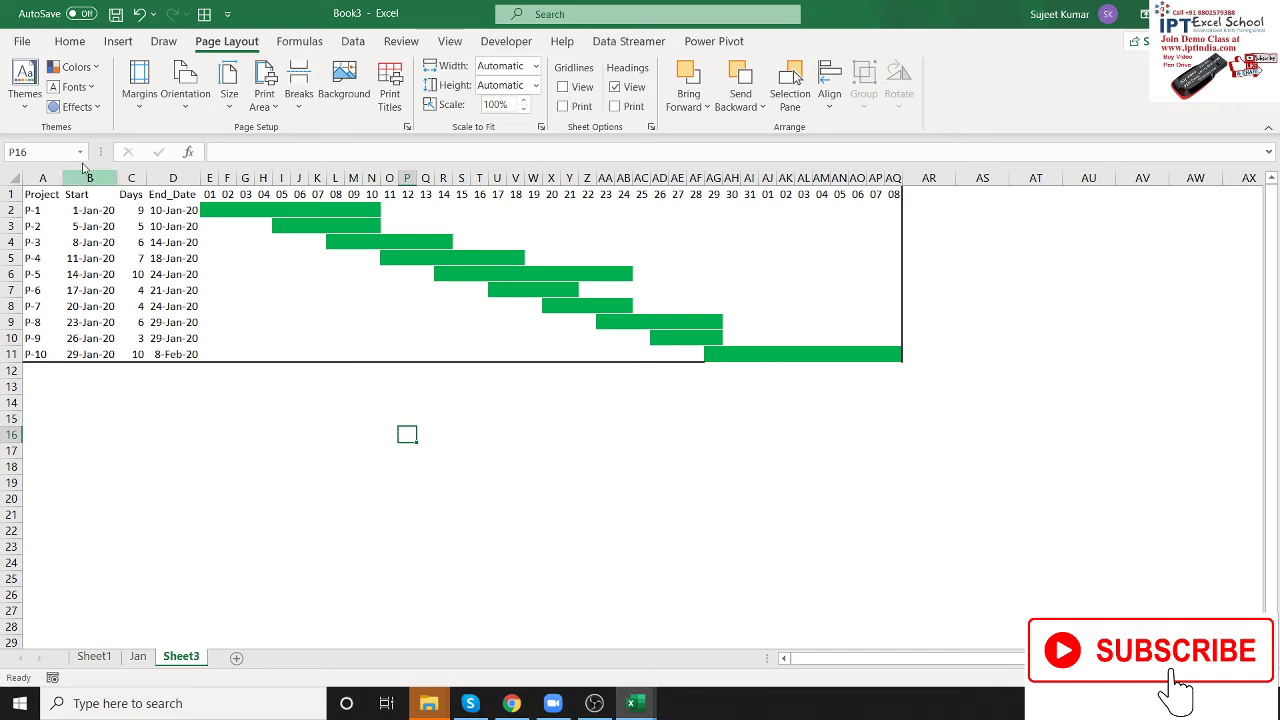
pyautogui.moveTo(32, 194)
pyautogui.mouseDown()
pyautogui.moveTo(563, 154)
pyautogui.moveTo(900, 170)
pyautogui.mouseUp()
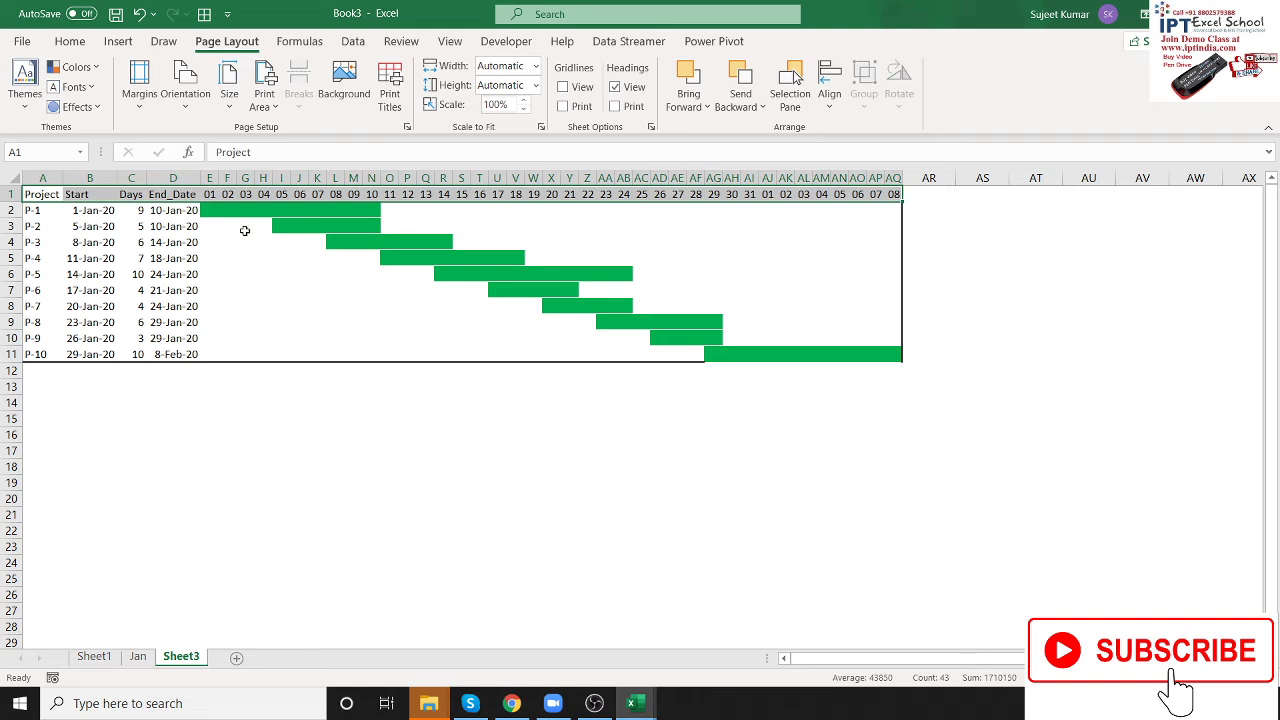
# Inspect the column W day-number formula, then minimise Excel to the desktop with Win+D
pyautogui.click(186, 445)
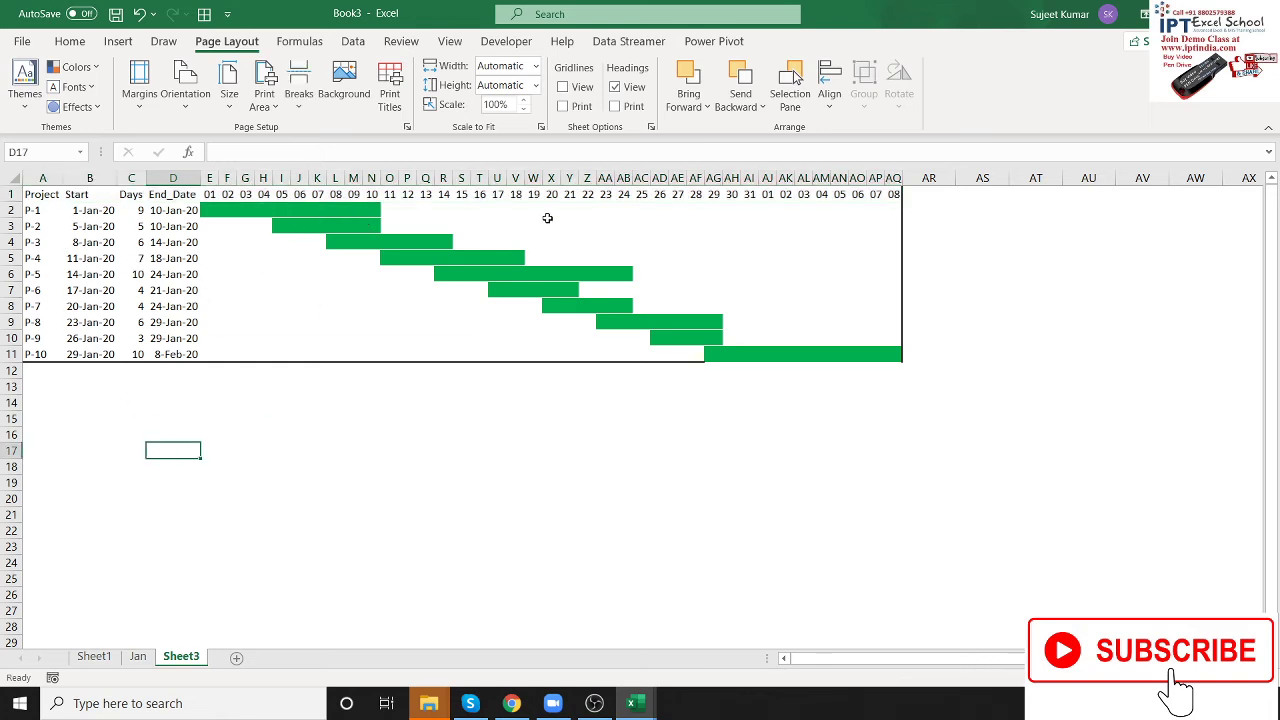
pyautogui.moveTo(533, 194); pyautogui.dragTo(524, 352)
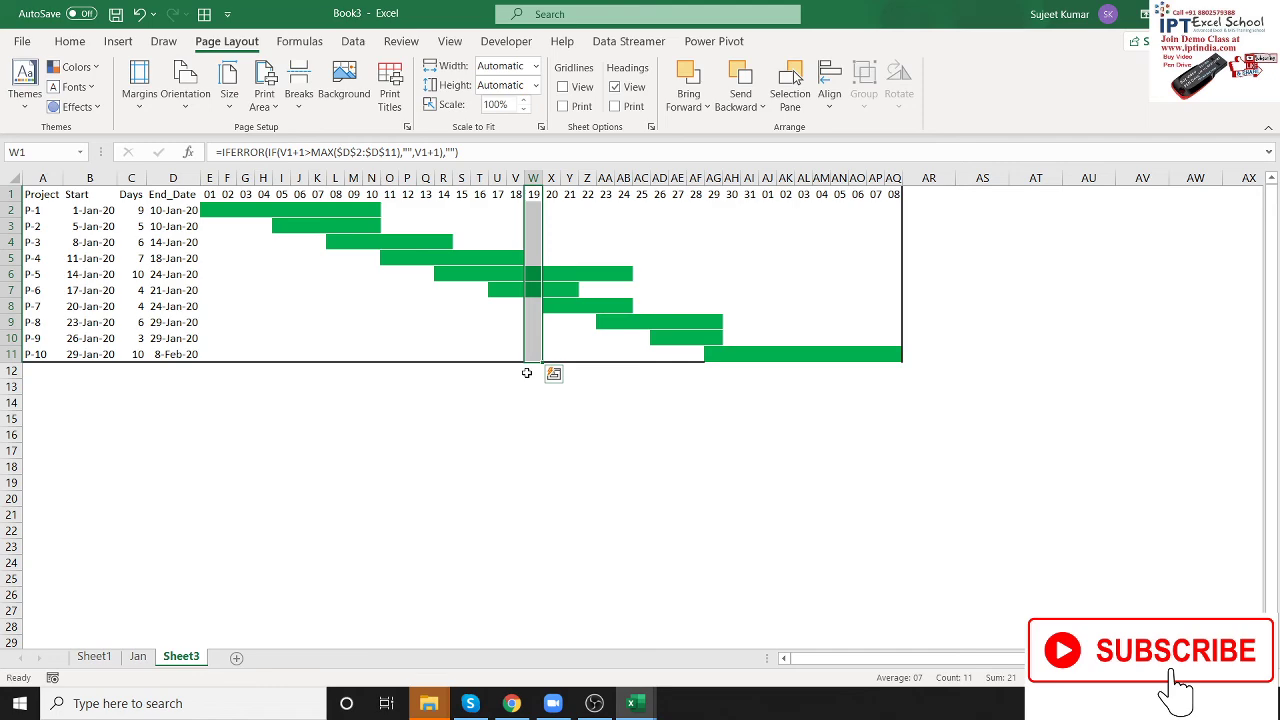
pyautogui.press('super+d')
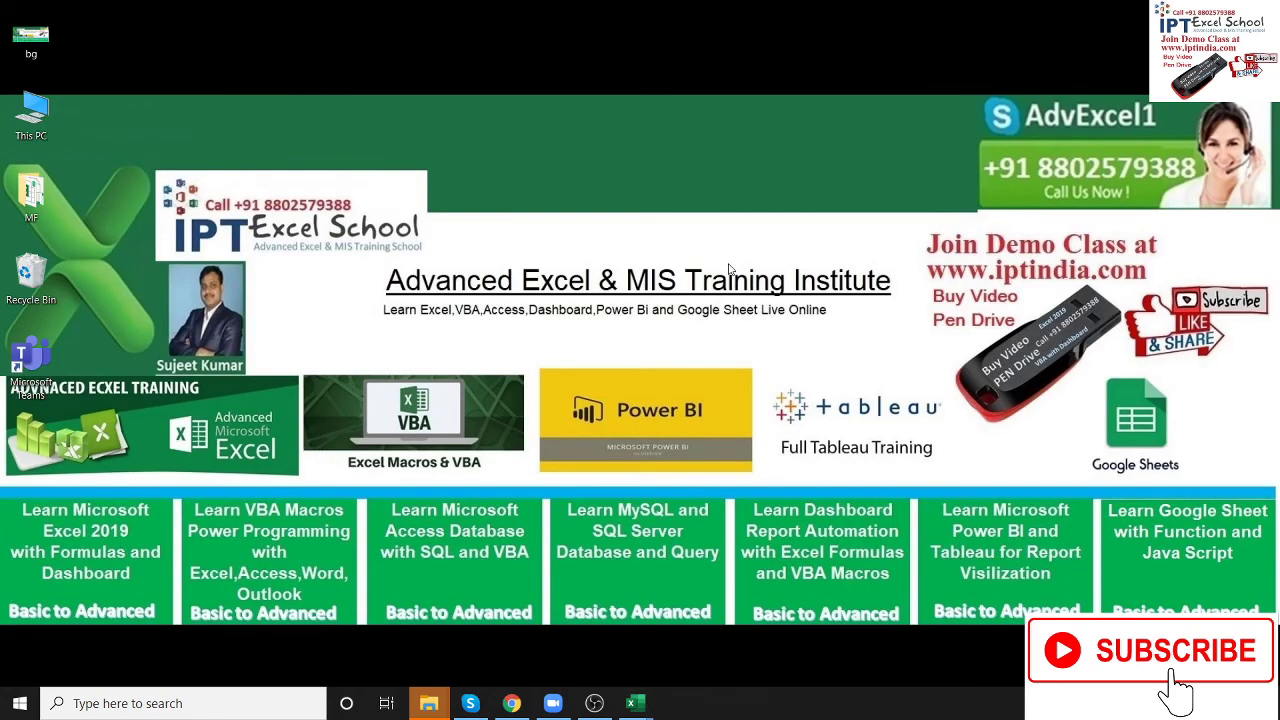
pyautogui.moveTo(968, 139); pyautogui.dragTo(1199, 189)
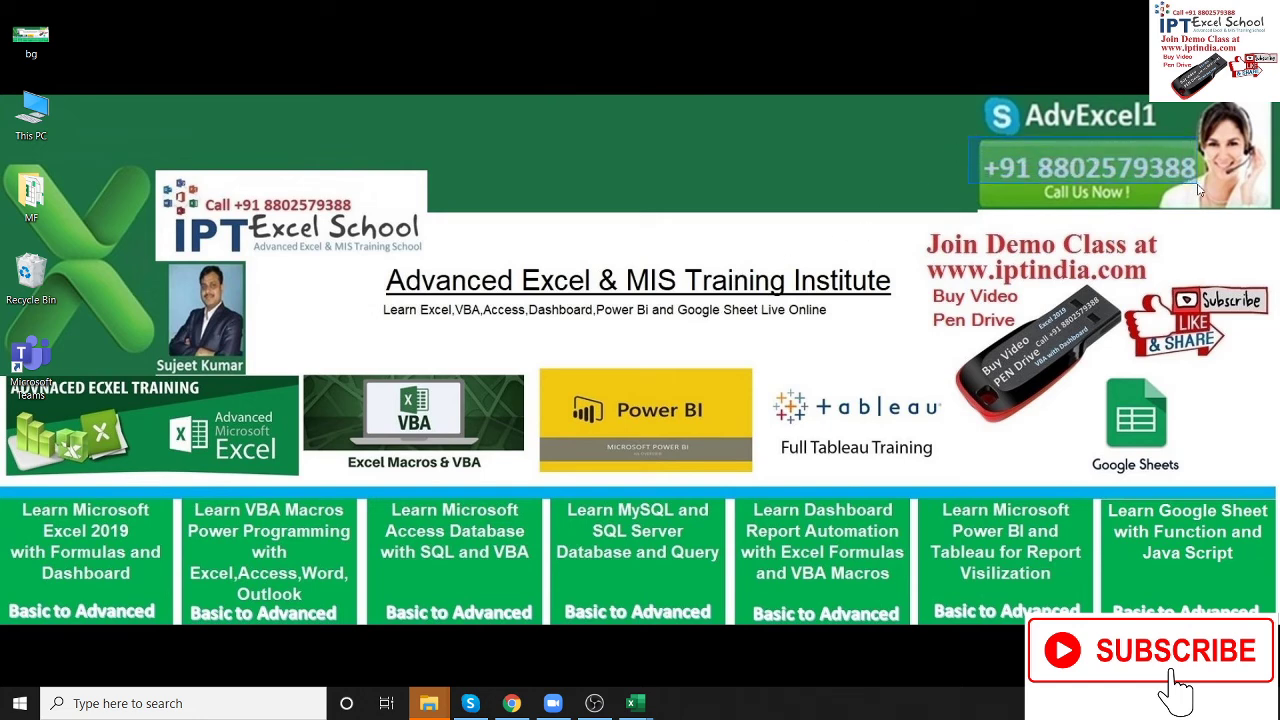
pyautogui.moveTo(918, 254); pyautogui.dragTo(1148, 287)
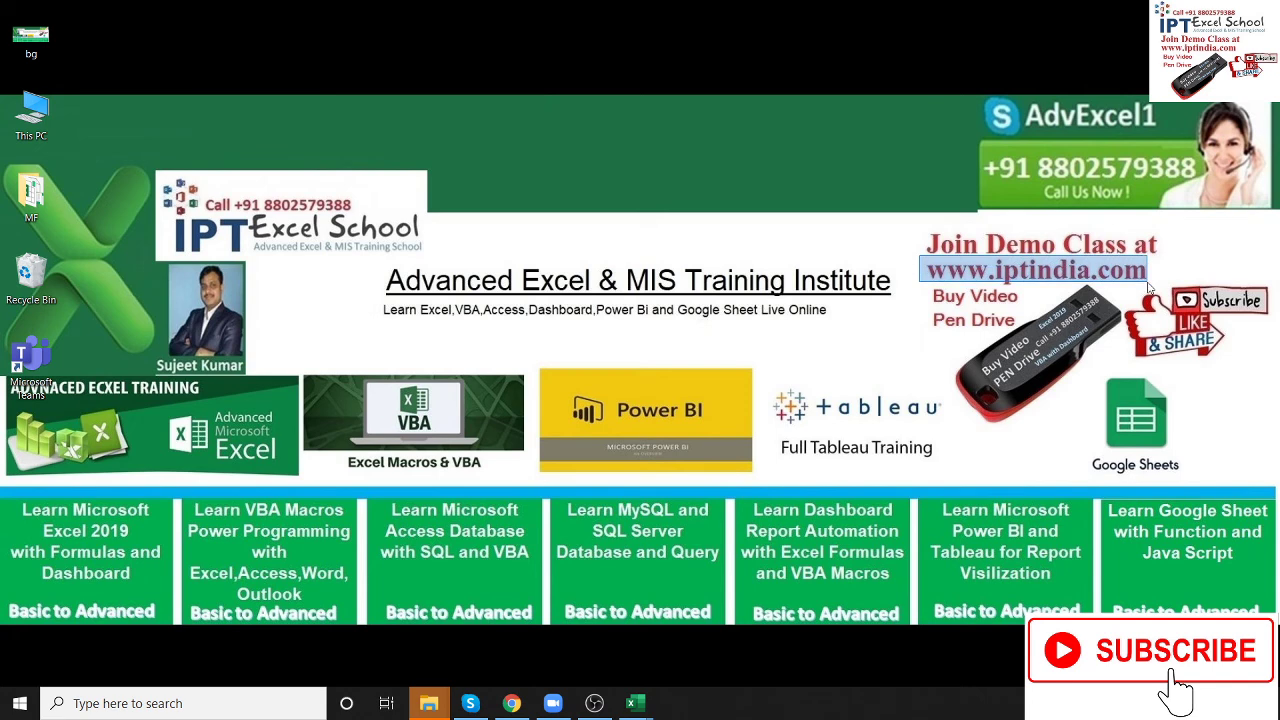
pyautogui.moveTo(980, 149); pyautogui.dragTo(1197, 190)
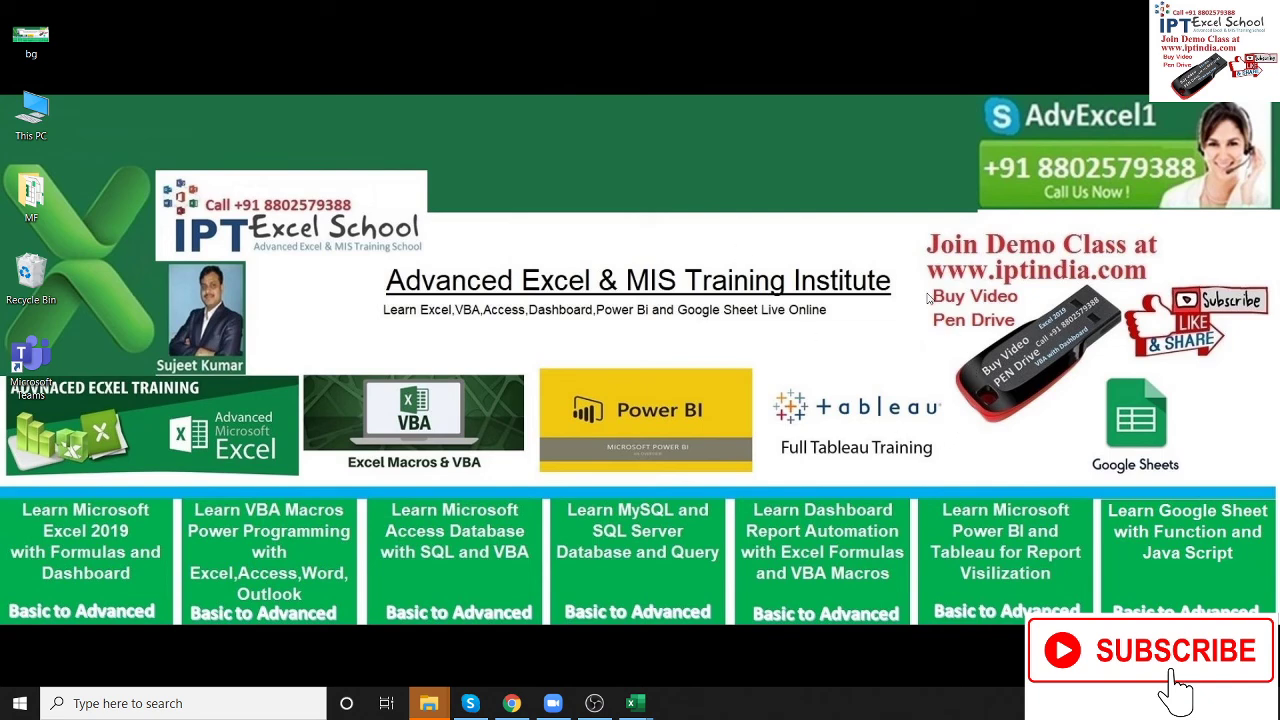
pyautogui.moveTo(922, 286)
pyautogui.mouseDown()
pyautogui.moveTo(1084, 376)
pyautogui.moveTo(1109, 422)
pyautogui.mouseUp()
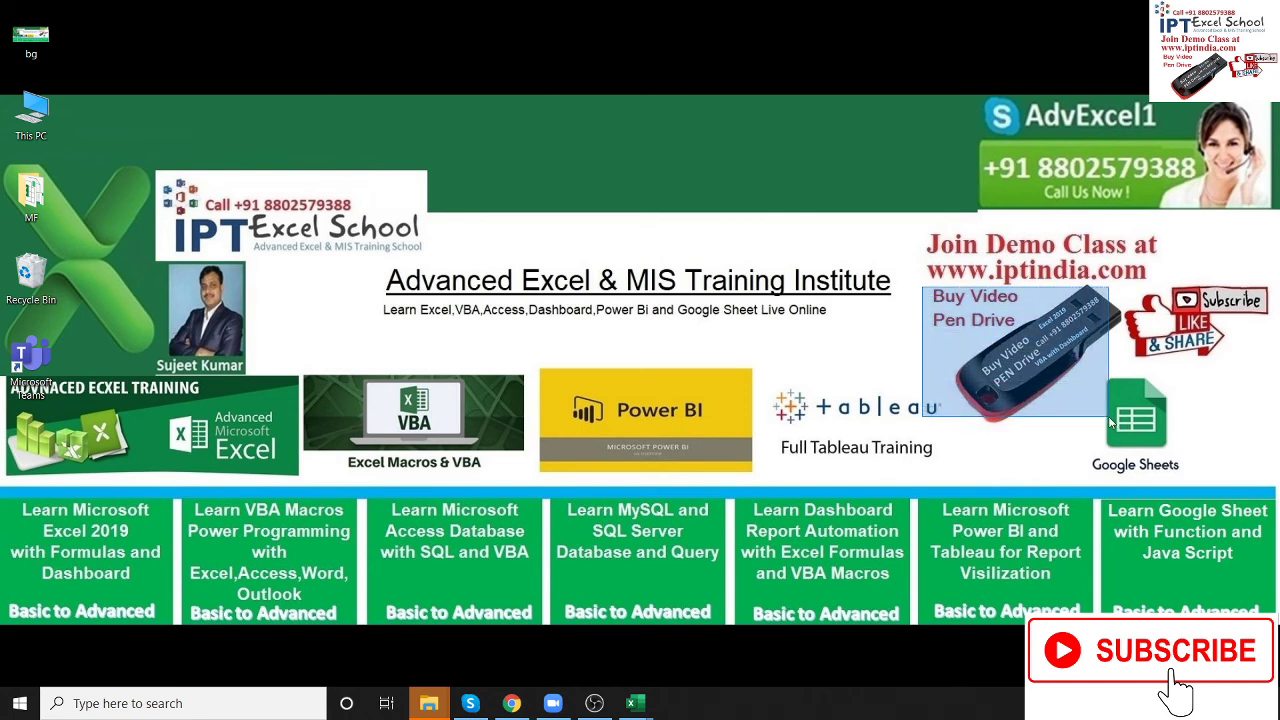
pyautogui.moveTo(1109, 422); pyautogui.dragTo(1111, 423)
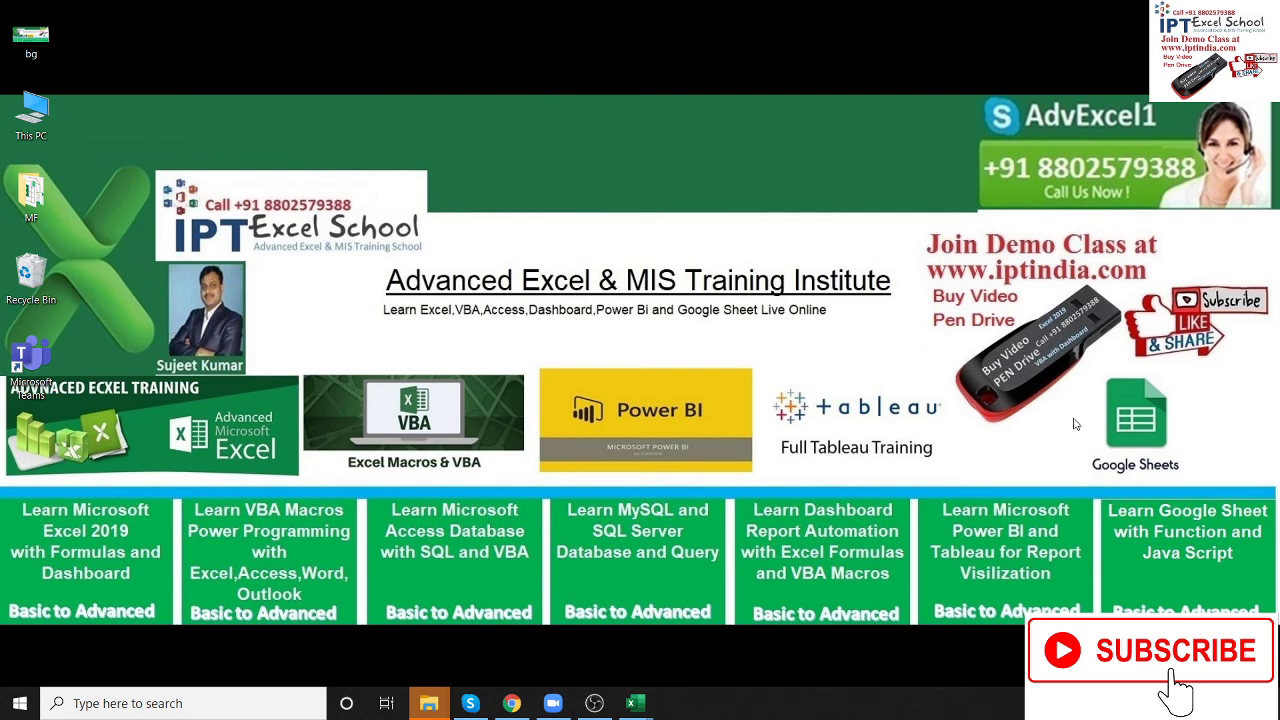
pyautogui.click(558, 706)
pyautogui.click(560, 712)
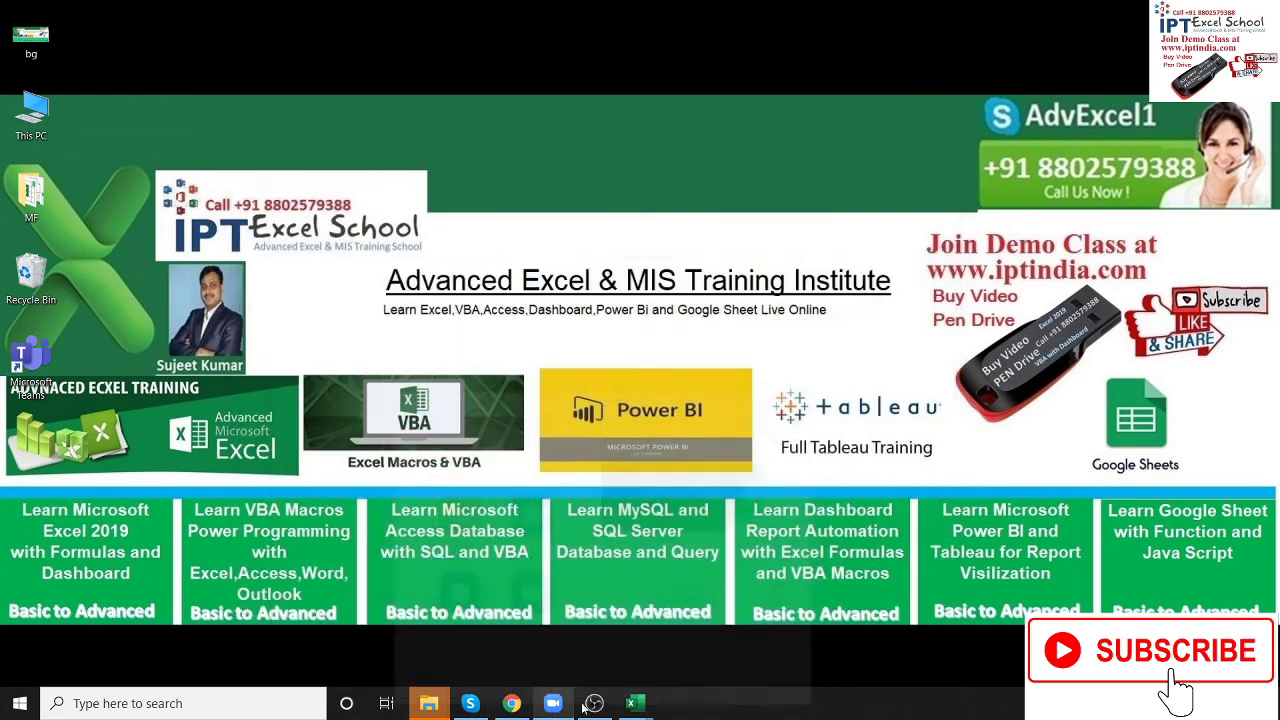
pyautogui.moveTo(948, 132); pyautogui.dragTo(1207, 186)
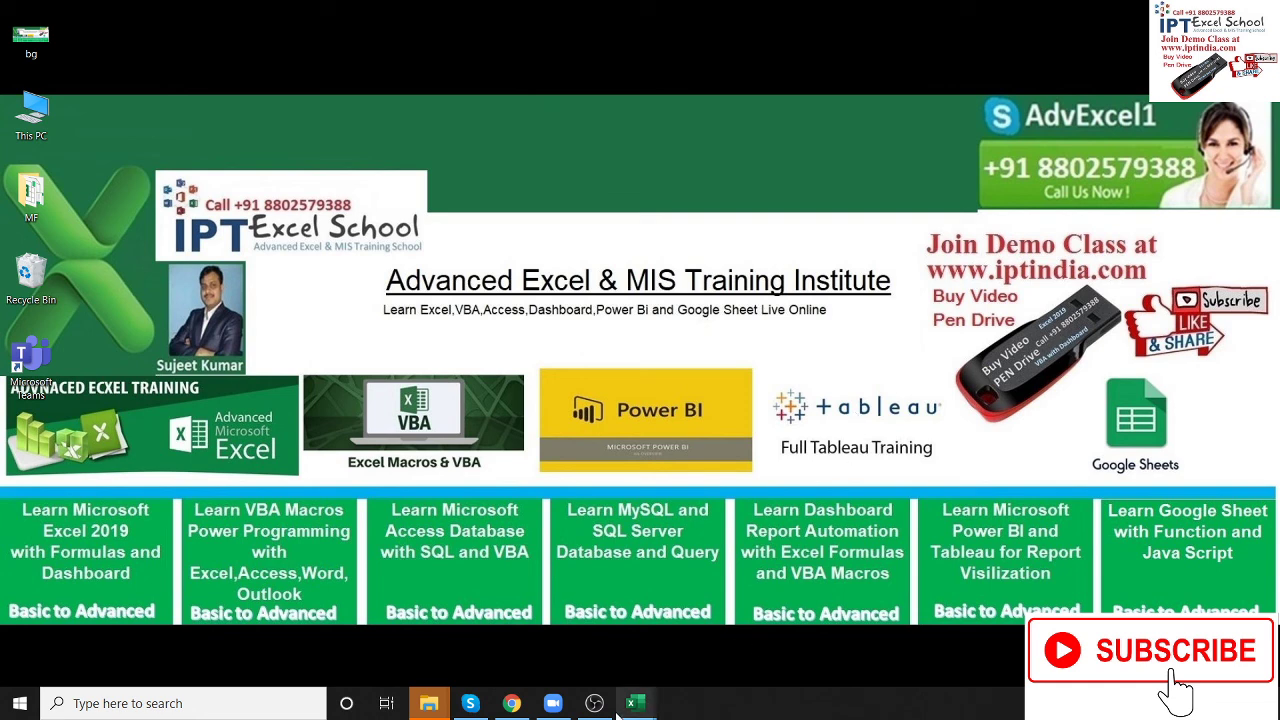
pyautogui.moveTo(594, 703)
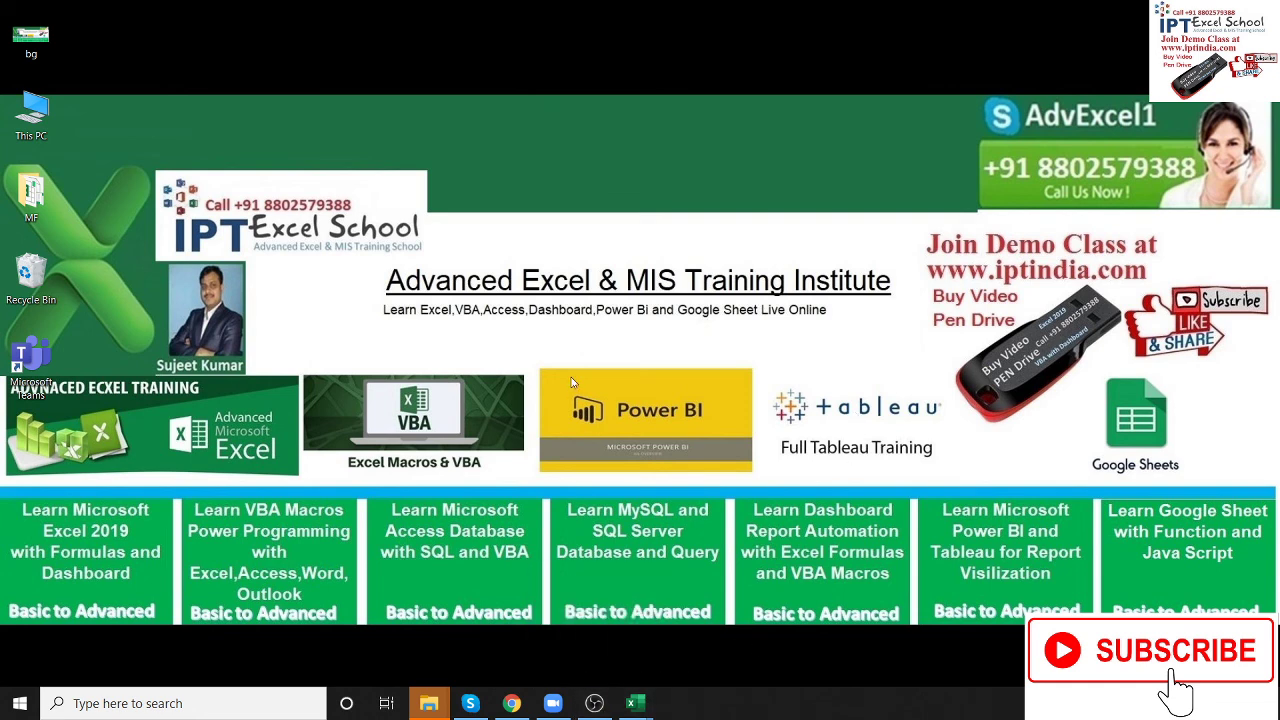